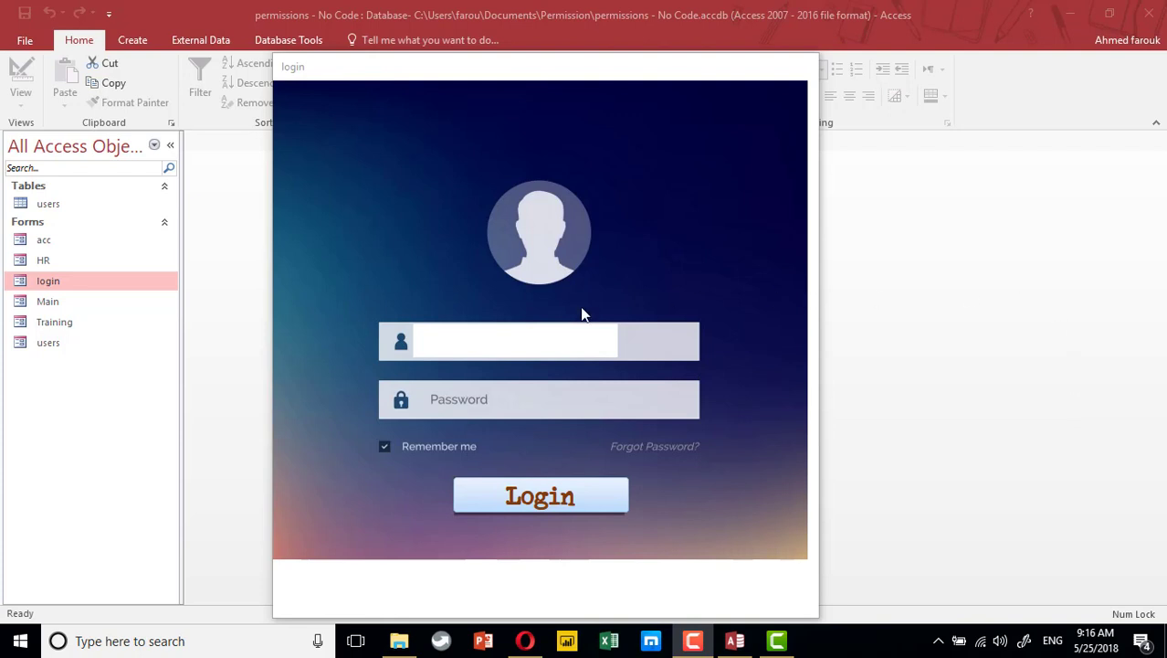
Log in on the login form with the first user's username and password
{"action": "left_click", "coordinate": [540, 336]}
{"action": "type", "text": "a"}
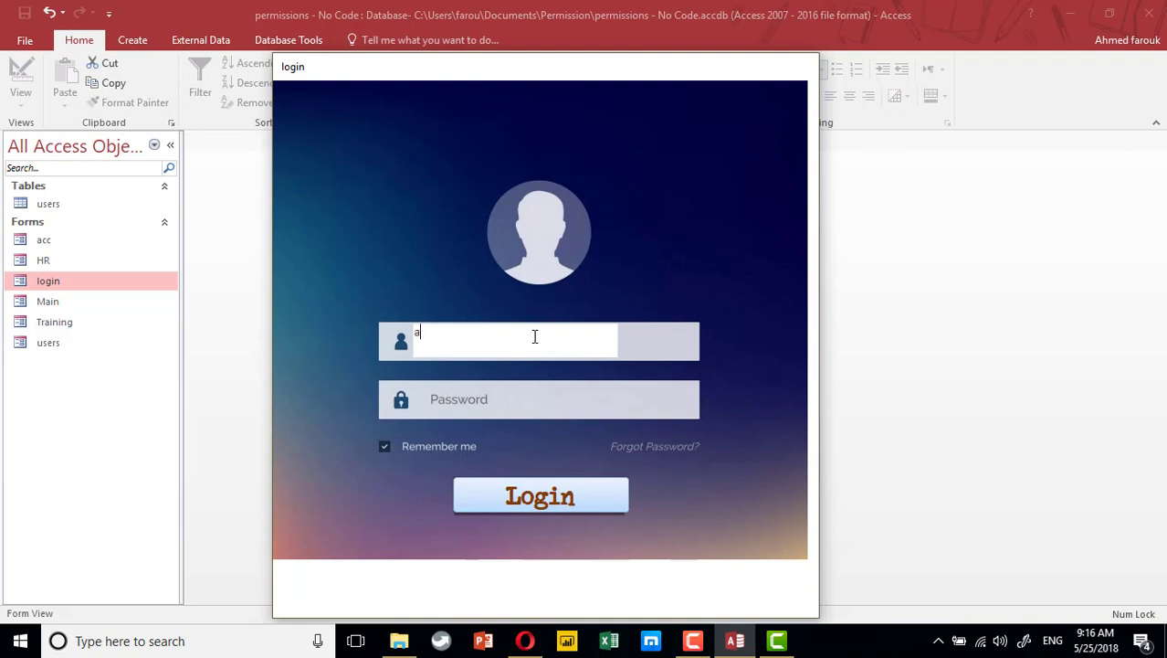
{"action": "type", "text": "hmed"}
{"action": "key", "text": "Tab"}
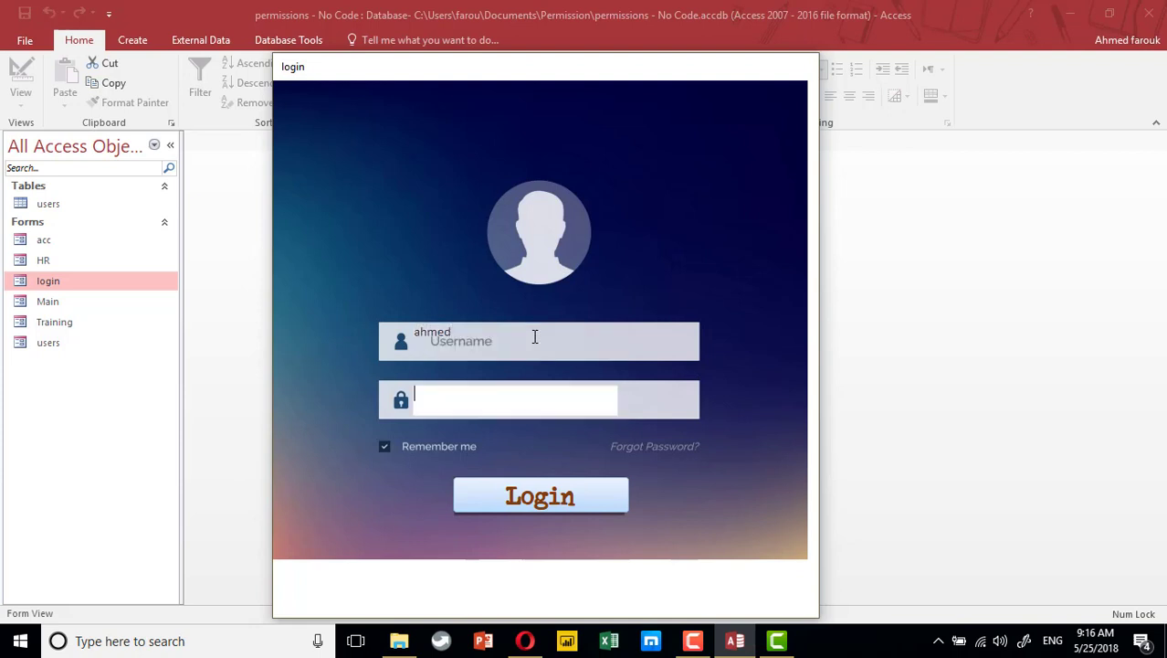
{"action": "type", "text": "123456"}
{"action": "key", "text": "Tab"}
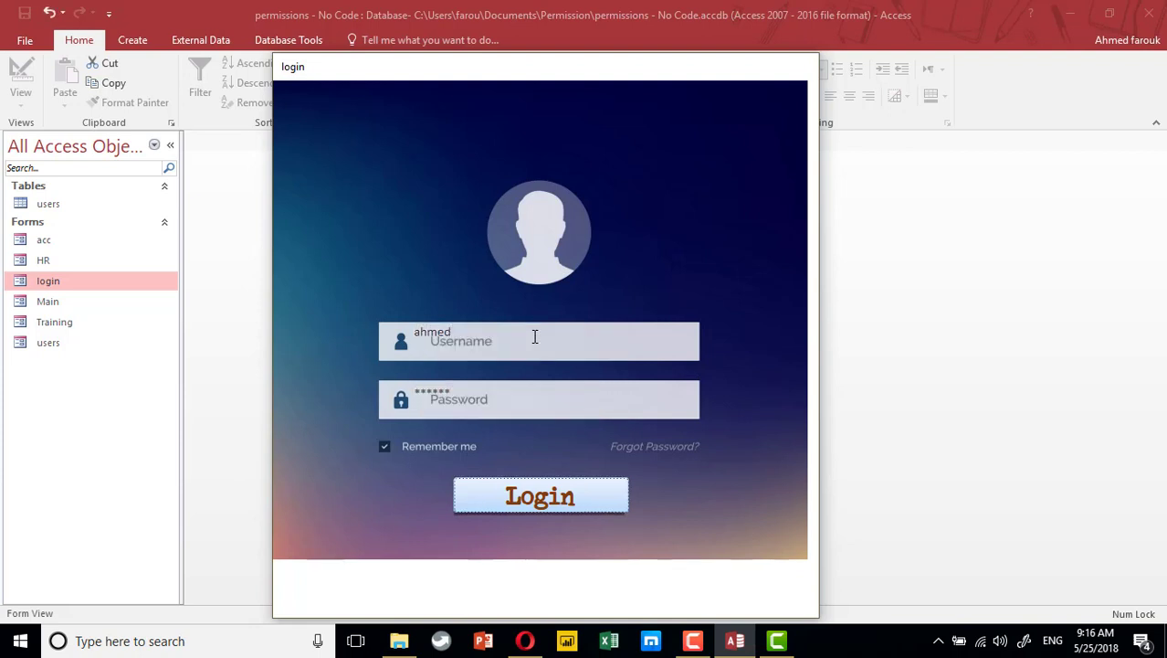
{"action": "left_click", "coordinate": [568, 493]}
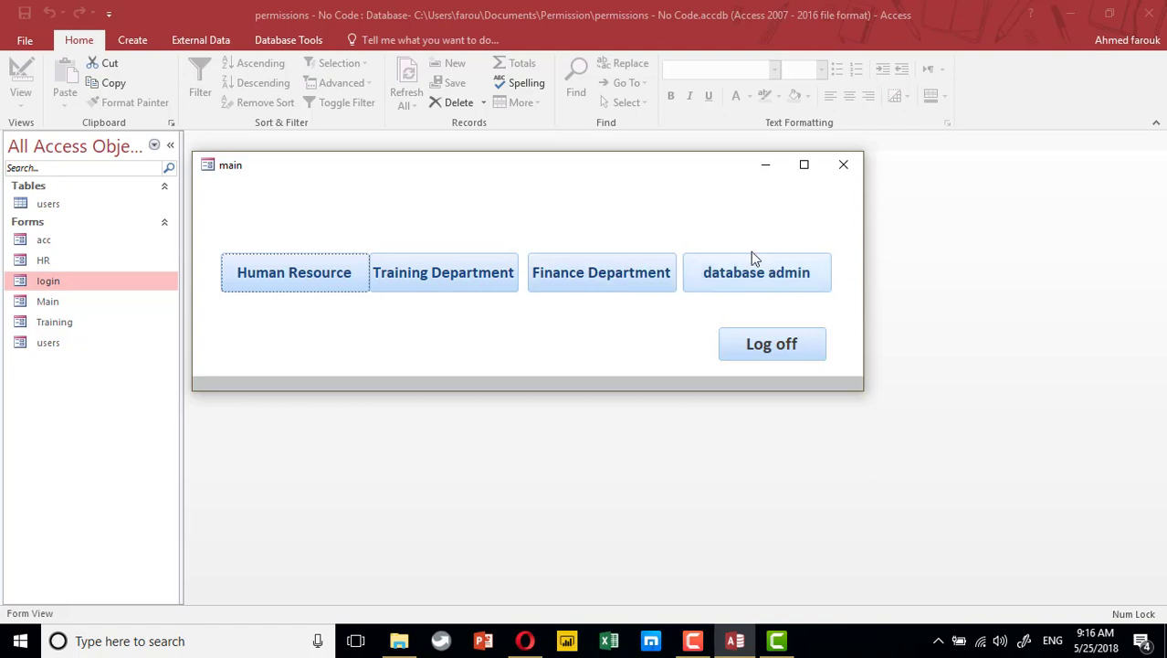
Open and close Human Resource, try Training and Finance, dismiss the refusal, and log off
{"action": "left_click", "coordinate": [286, 274]}
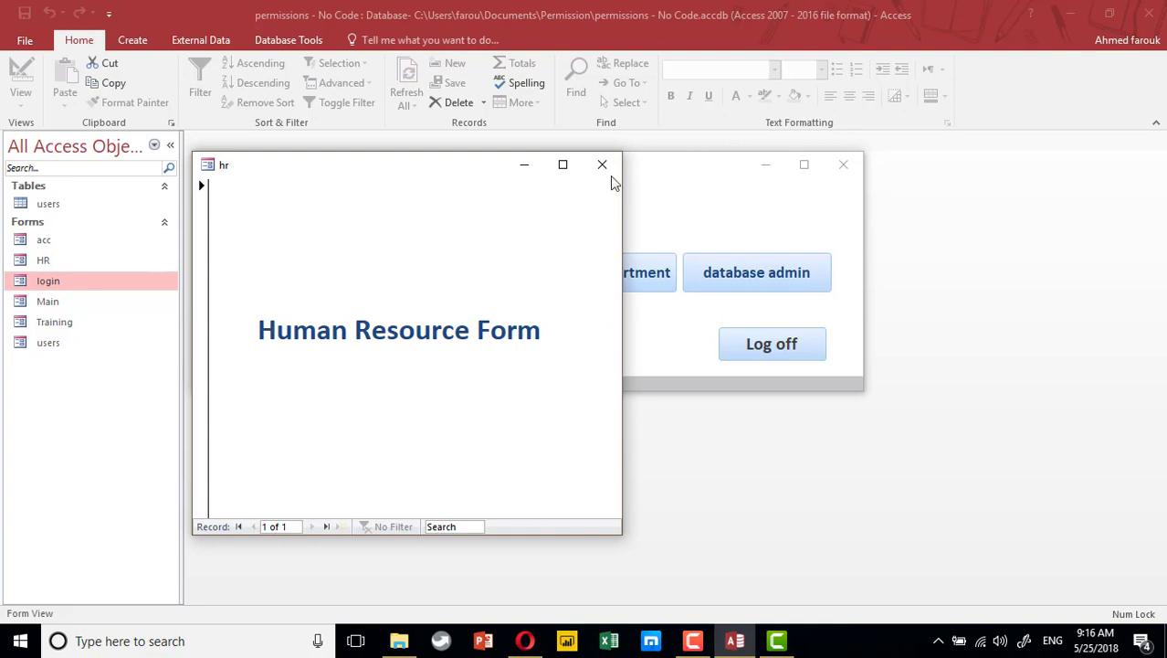
{"action": "left_click", "coordinate": [608, 174]}
{"action": "left_click", "coordinate": [444, 279]}
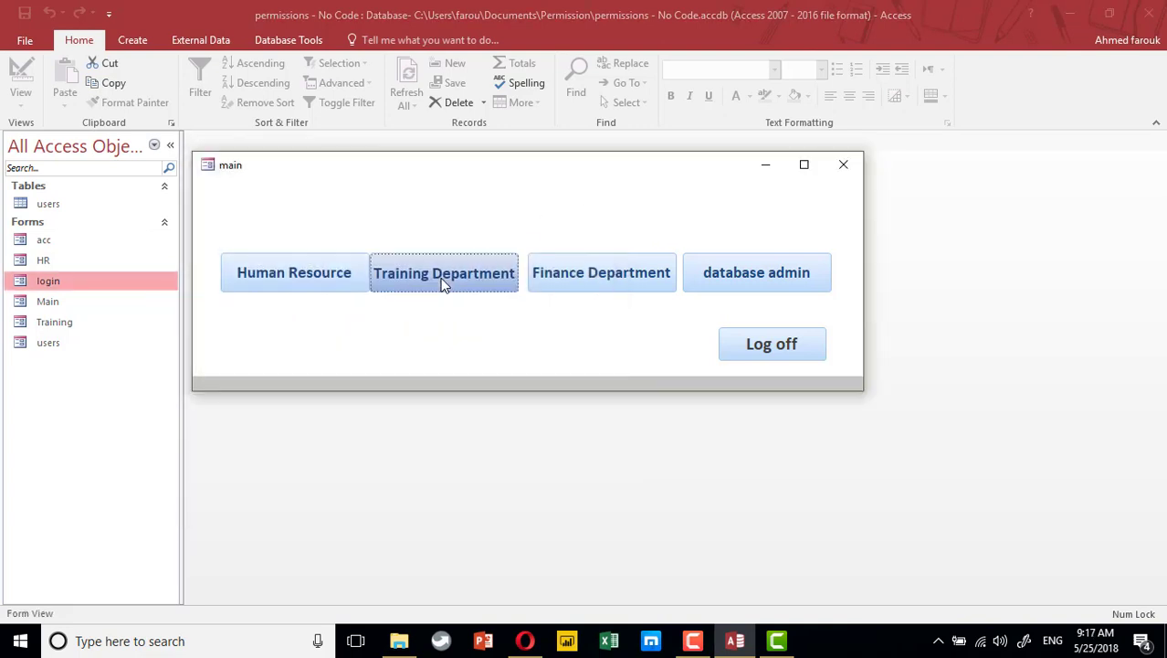
{"action": "left_click", "coordinate": [597, 281]}
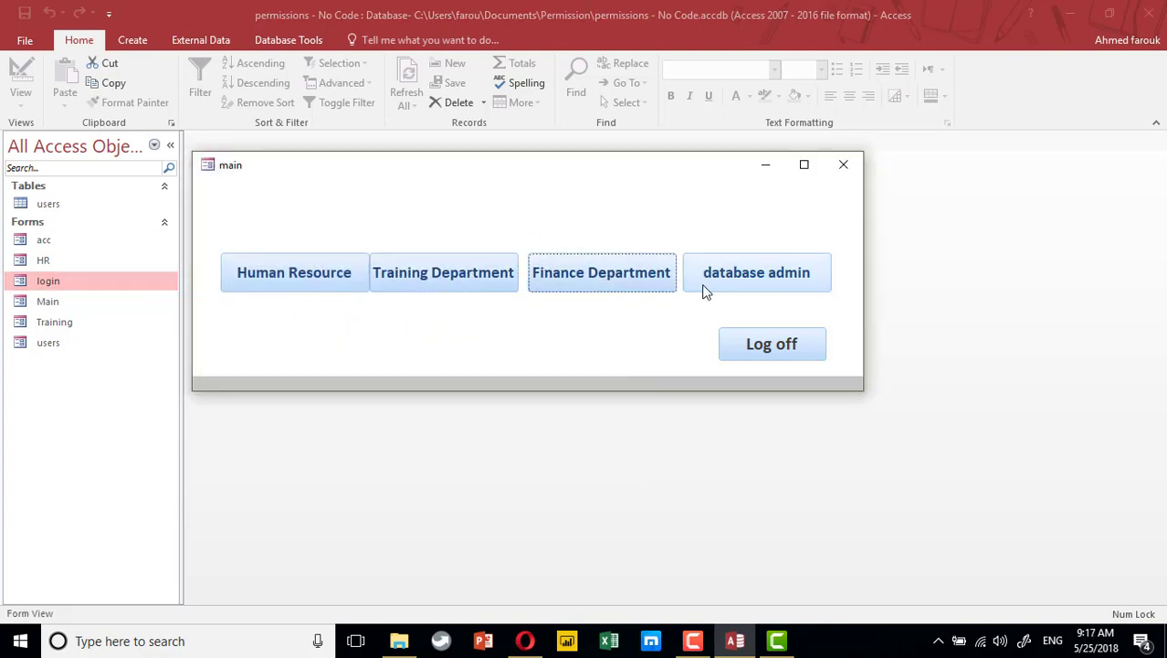
{"action": "left_click", "coordinate": [607, 374]}
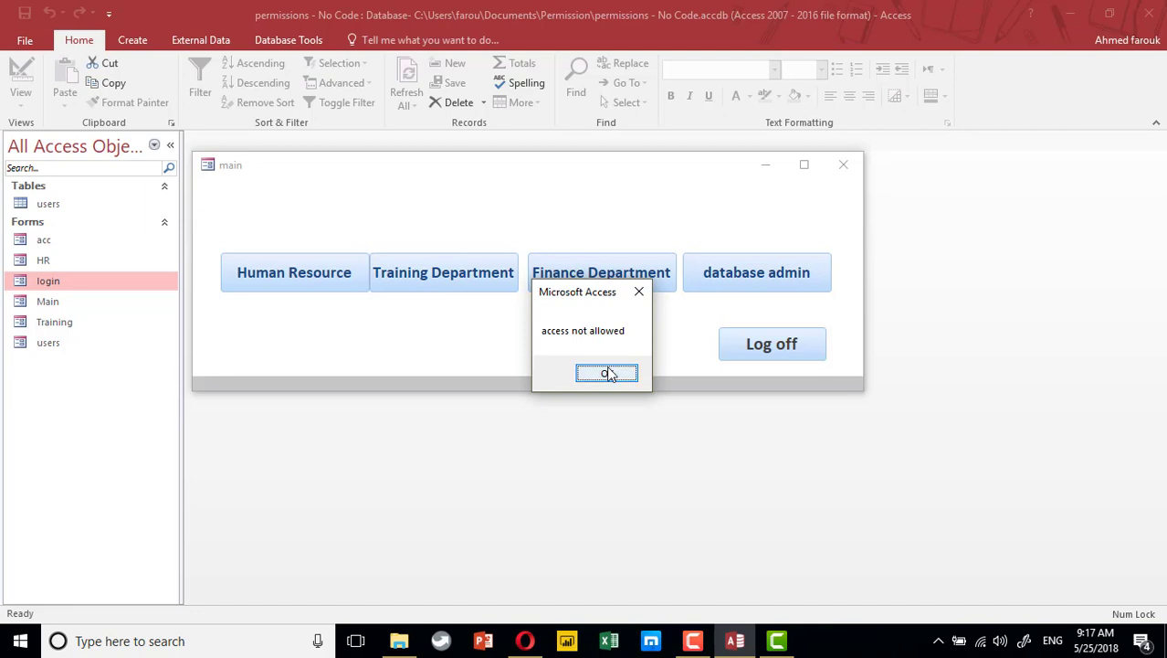
{"action": "left_click", "coordinate": [736, 345]}
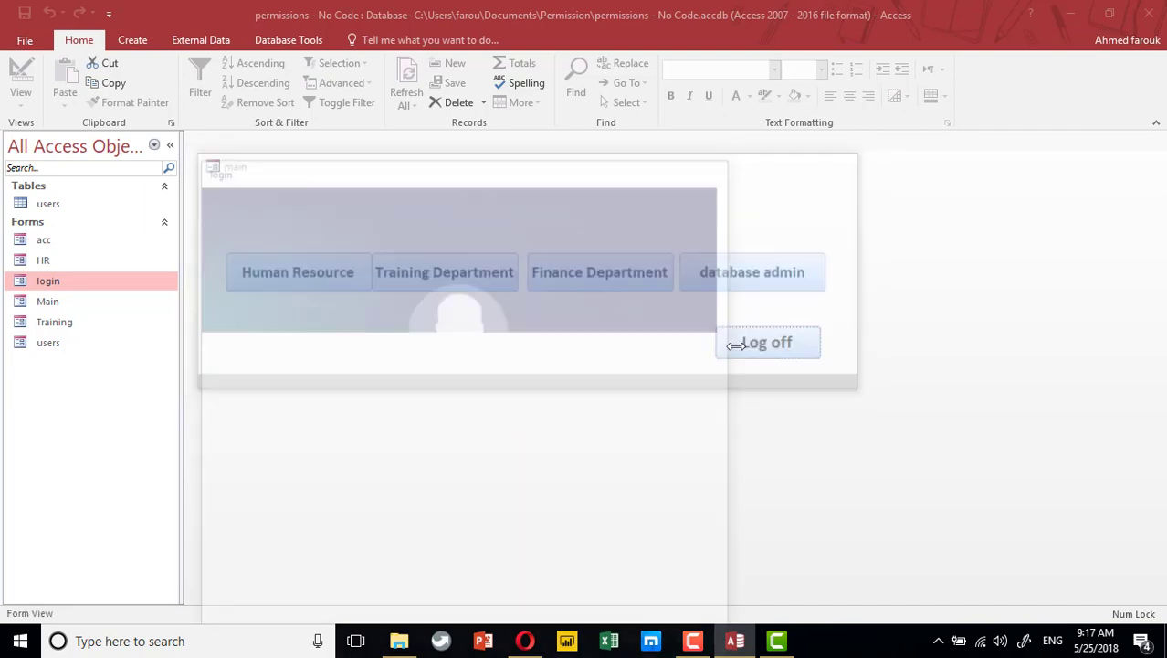
Log in with the second user's username and password
{"action": "type", "text": "kim"}
{"action": "key", "text": "Tab"}
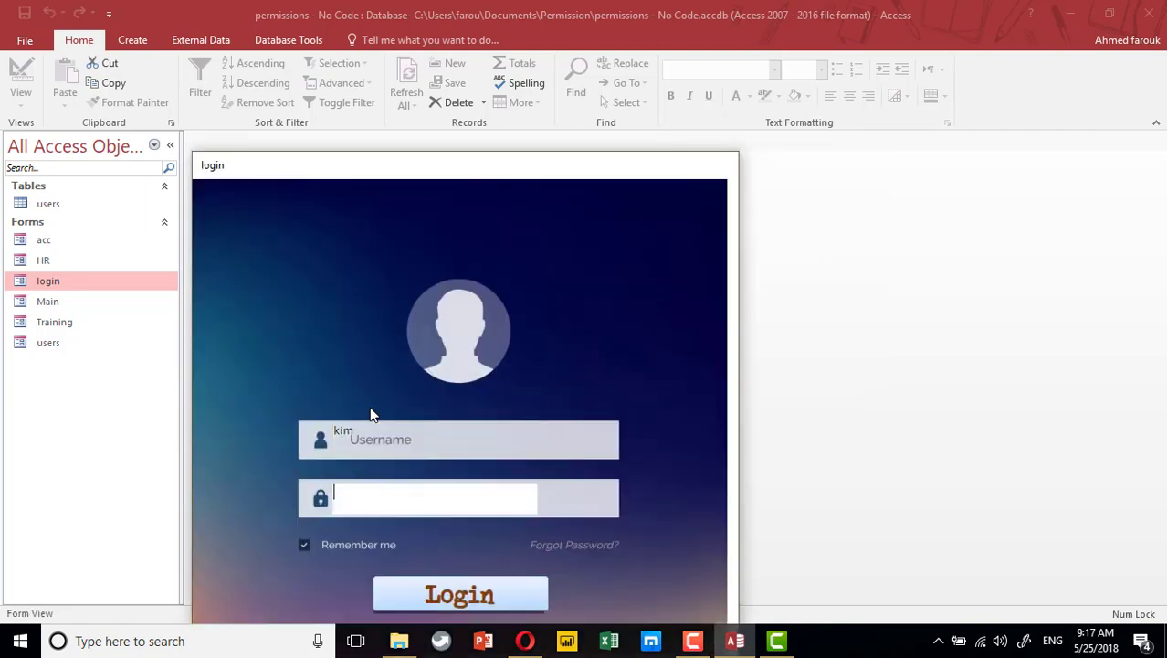
{"action": "type", "text": "123"}
{"action": "left_click", "coordinate": [514, 594]}
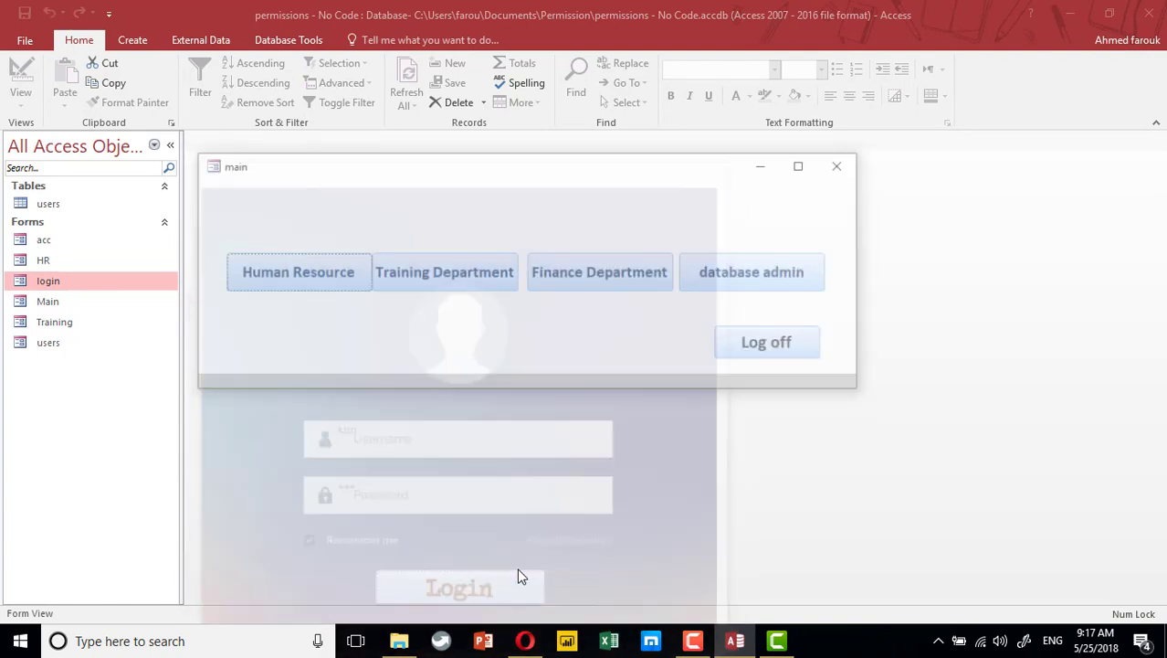
Open and close the database admin users form, get refused Finance, then close main
{"action": "left_click", "coordinate": [753, 274]}
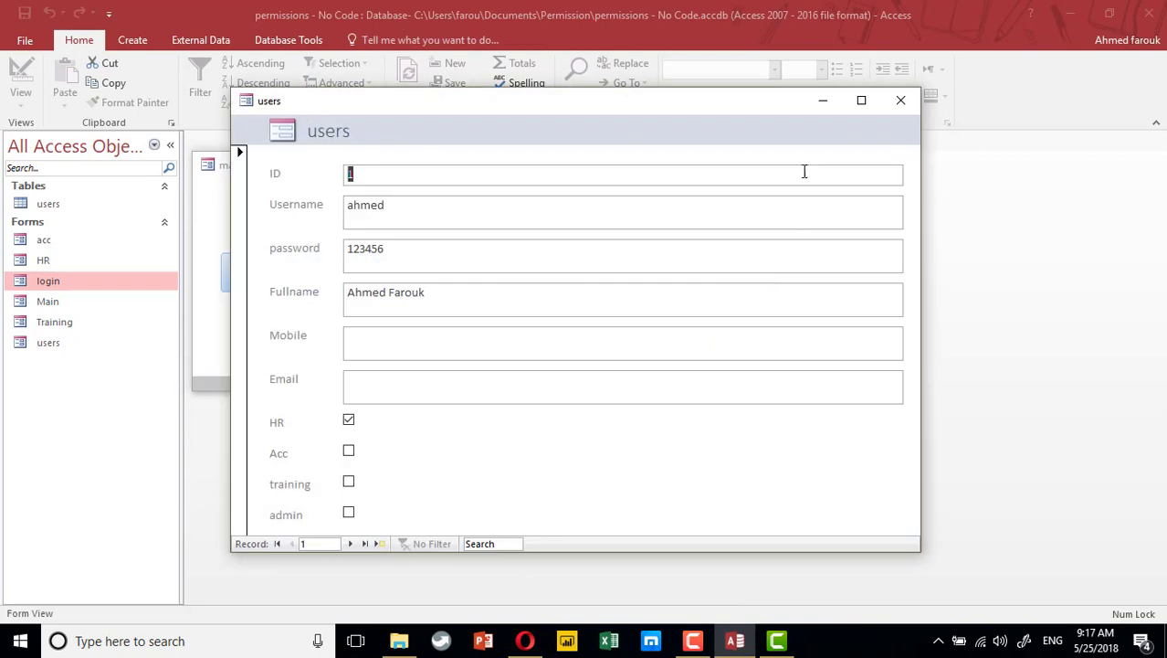
{"action": "left_click", "coordinate": [901, 101]}
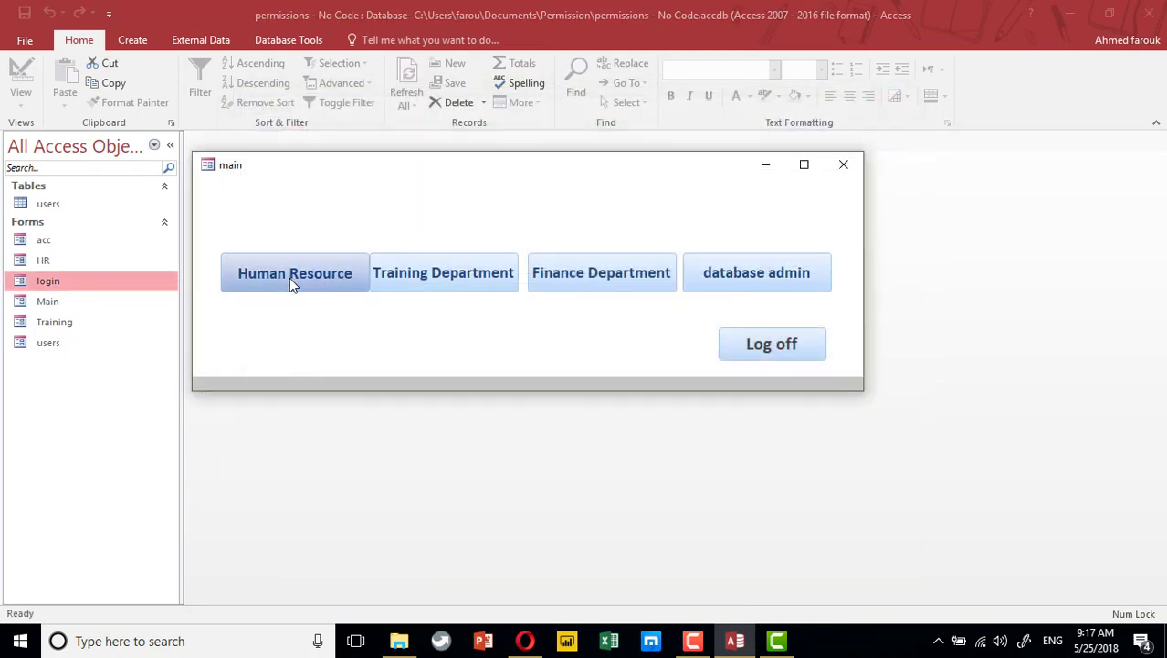
{"action": "left_click", "coordinate": [600, 272]}
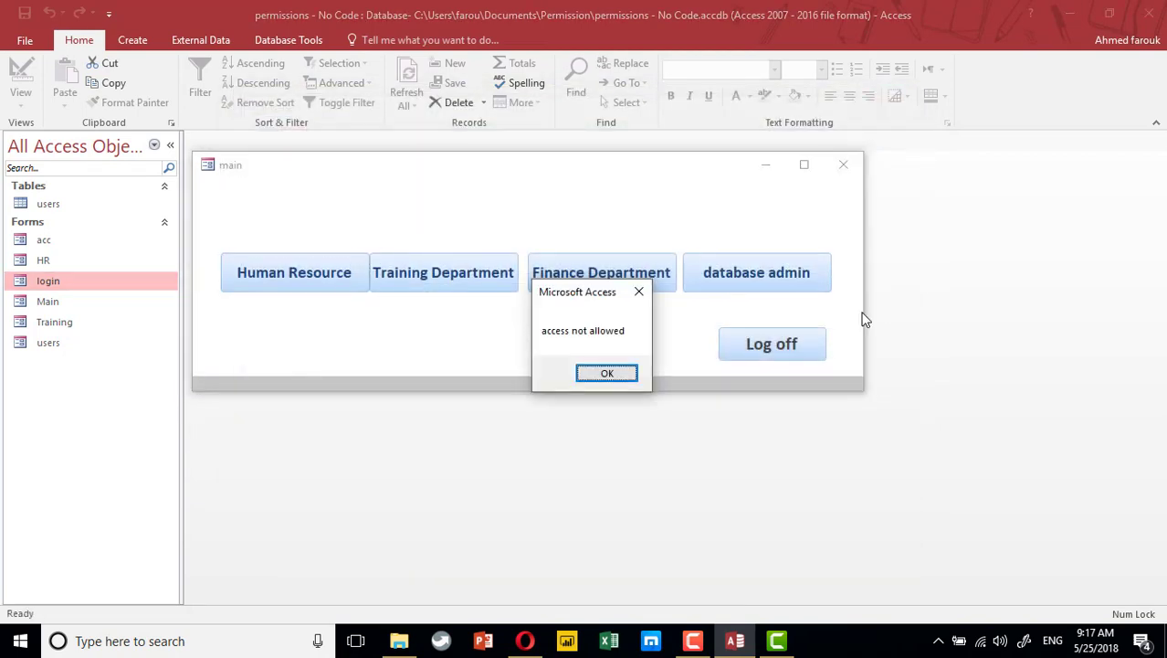
{"action": "left_click", "coordinate": [638, 294]}
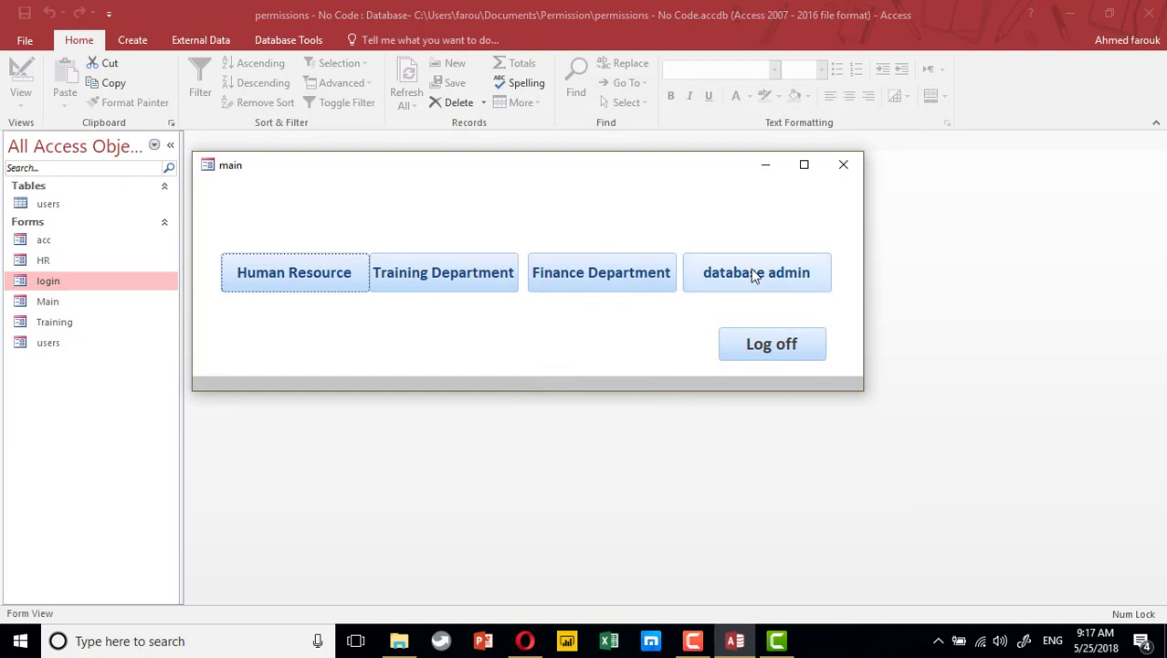
{"action": "left_click", "coordinate": [843, 164]}
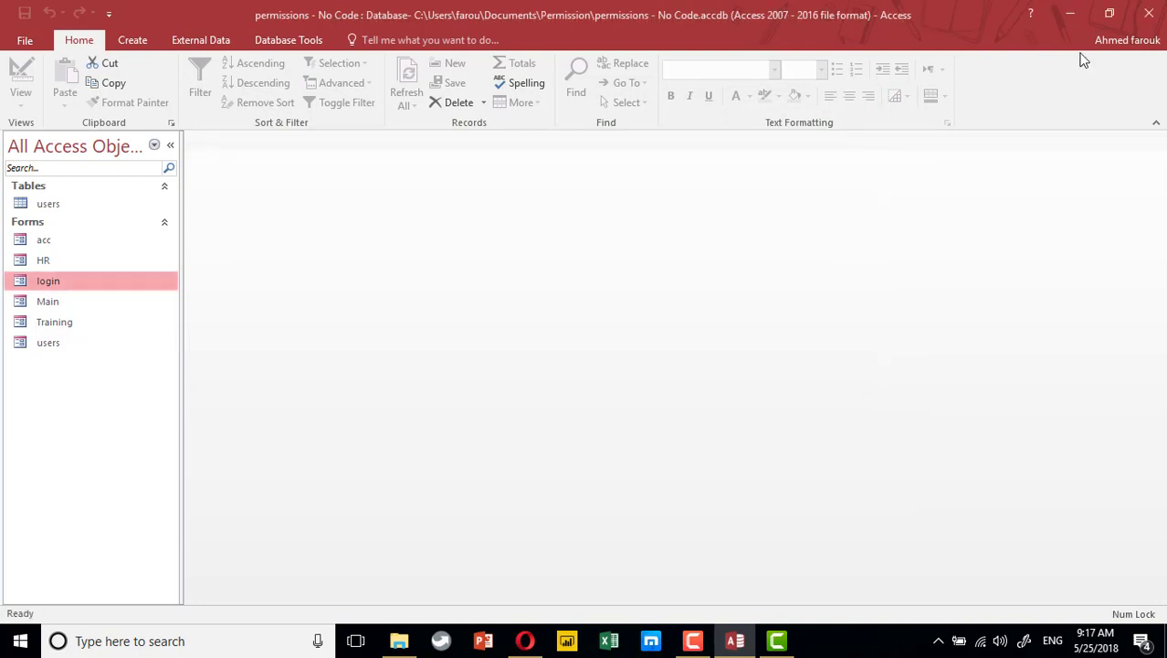
Close the Documents copy and open the users table in Design View
{"action": "left_click", "coordinate": [1148, 16]}
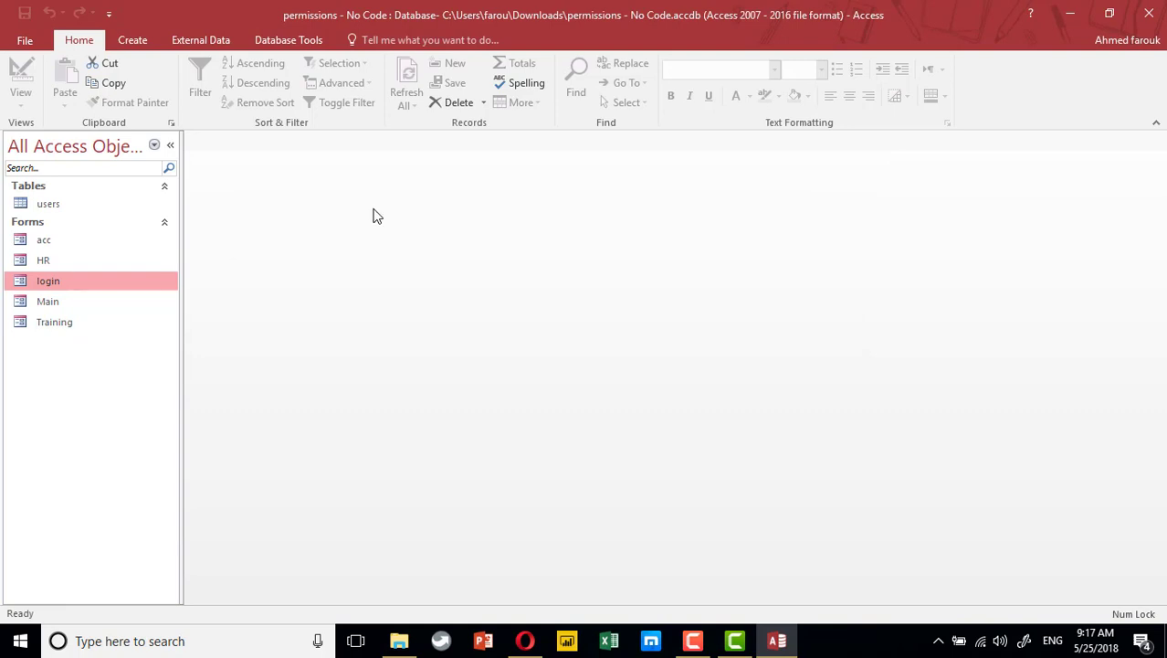
{"action": "double_click", "coordinate": [39, 206]}
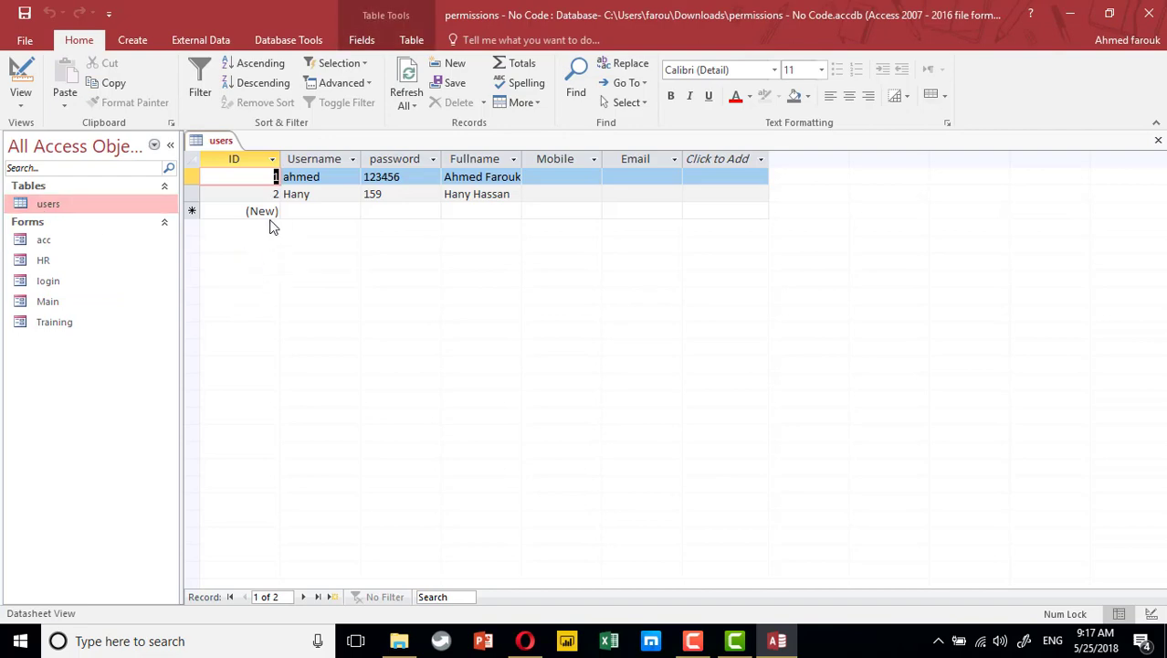
{"action": "left_click", "coordinate": [20, 82]}
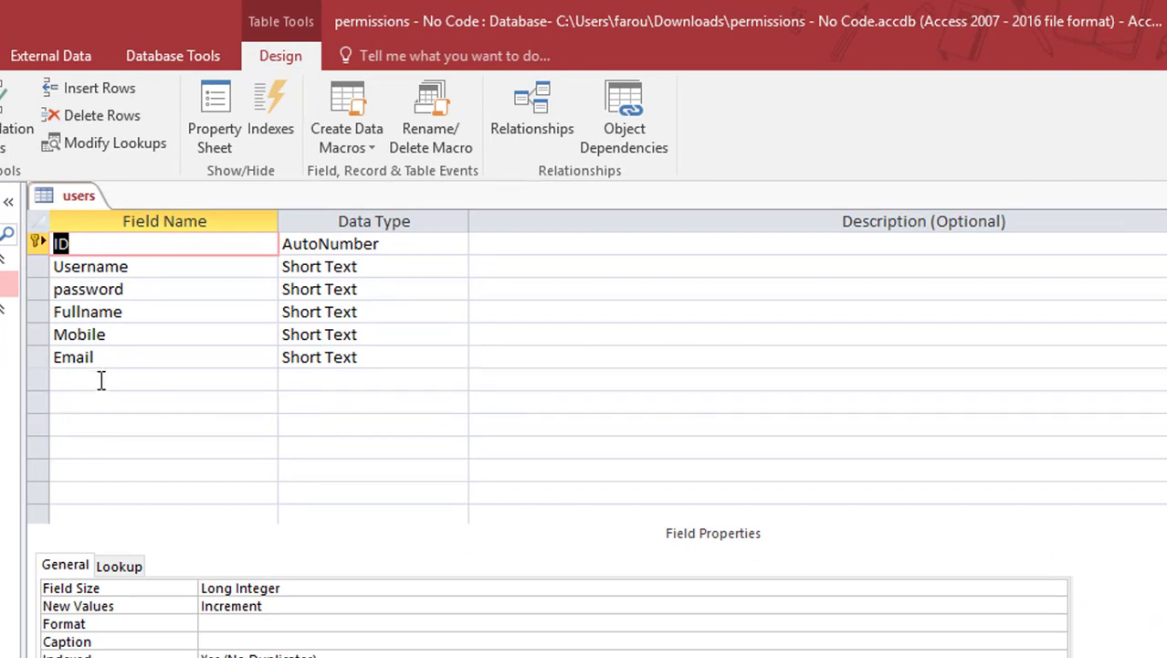
Add Yes/No fields HR and acc below Email
{"action": "left_click", "coordinate": [95, 376]}
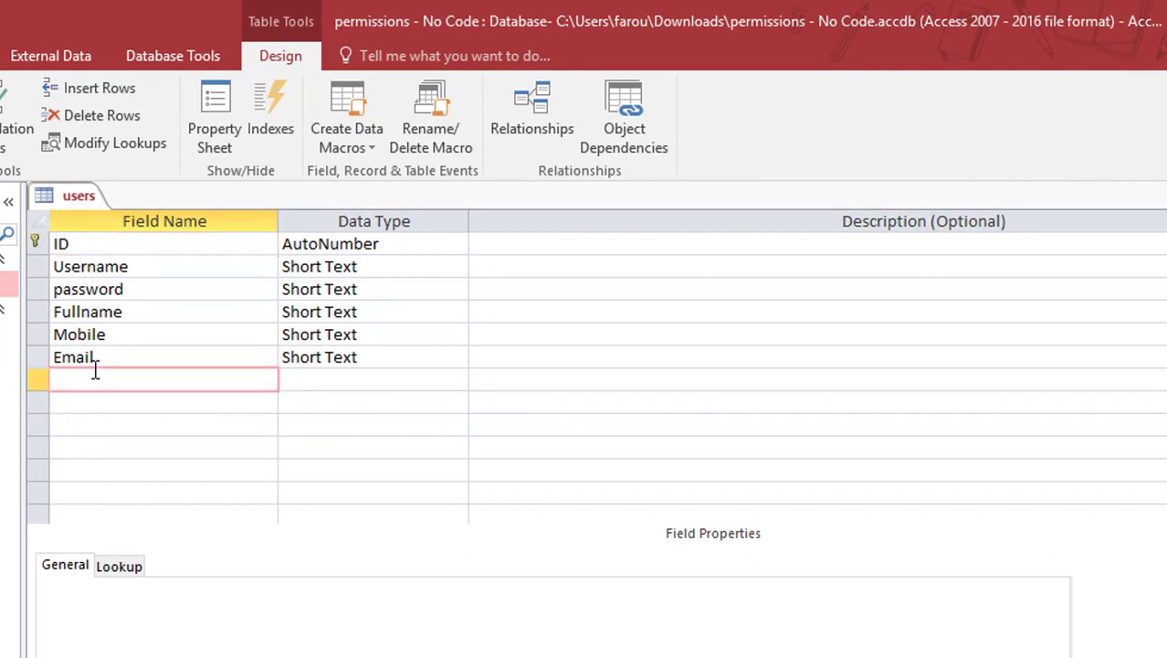
{"action": "type", "text": "Hr"}
{"action": "type", "text": "R"}
{"action": "key", "text": "Tab"}
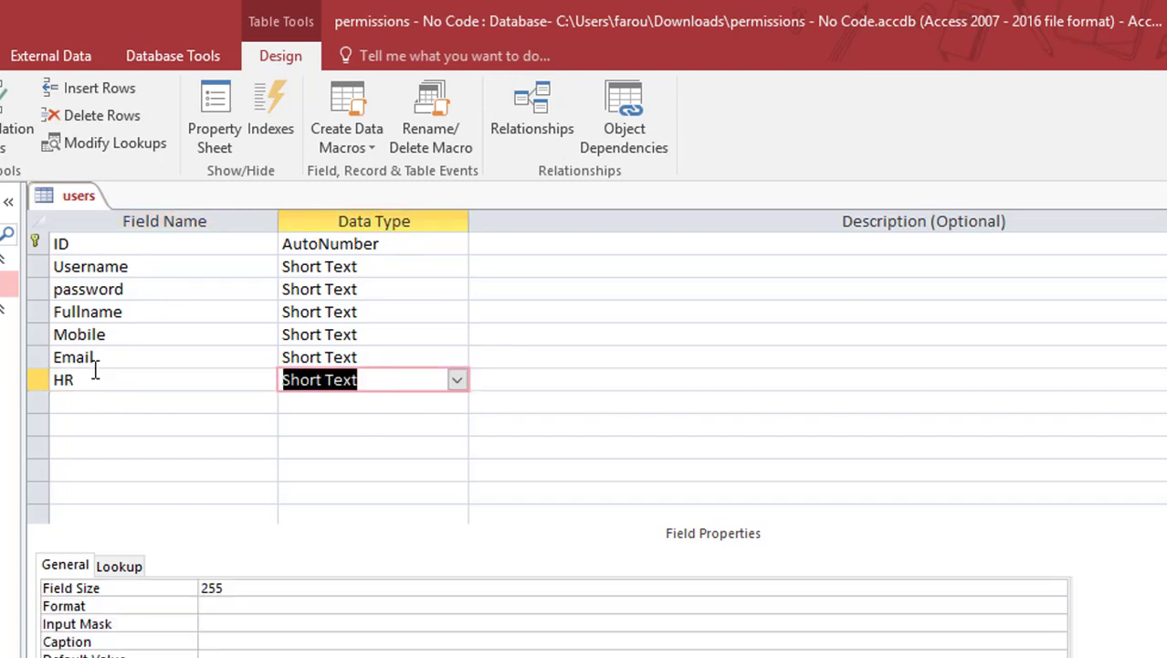
{"action": "type", "text": "yes/No"}
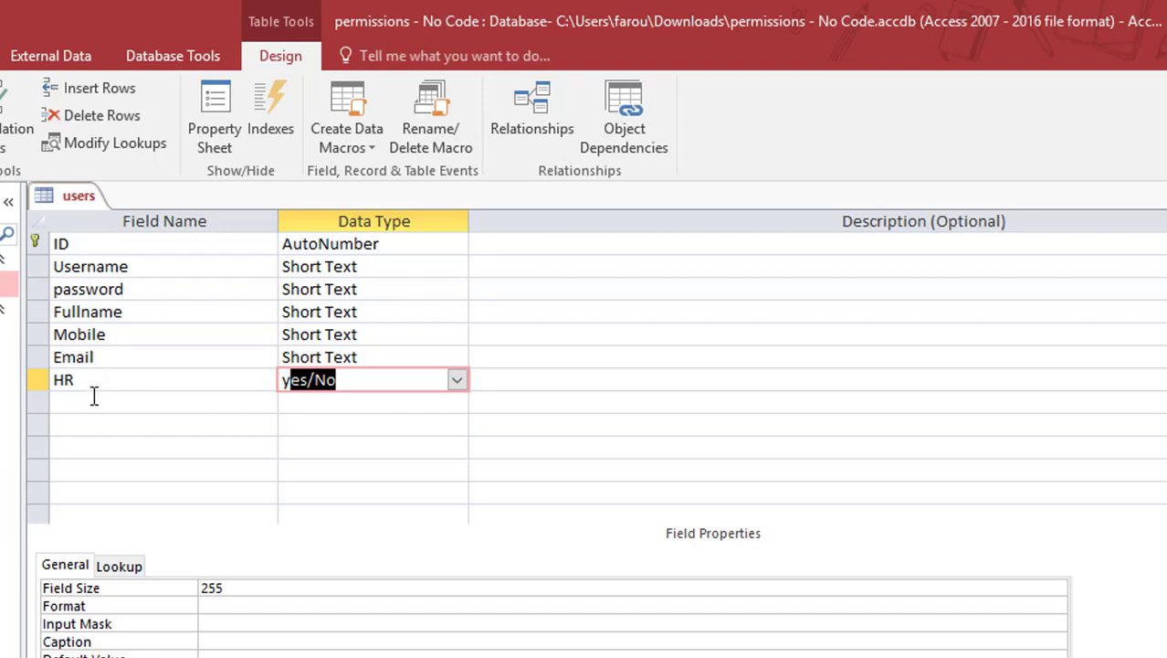
{"action": "left_click", "coordinate": [95, 400]}
{"action": "type", "text": "acc"}
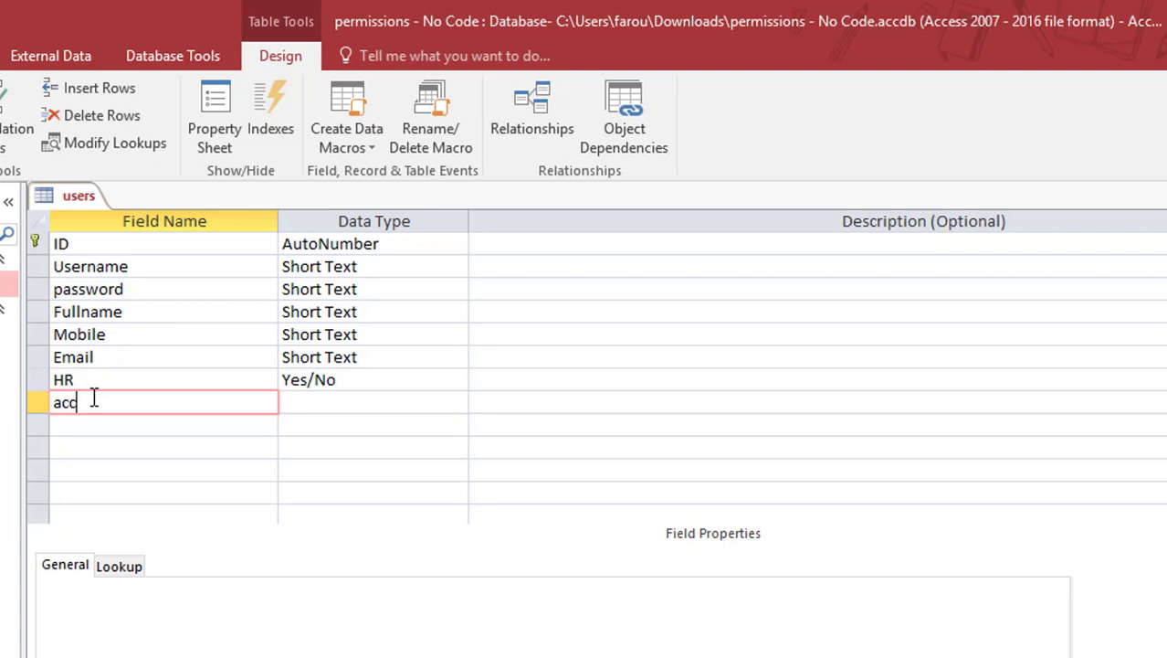
{"action": "key", "text": "Tab"}
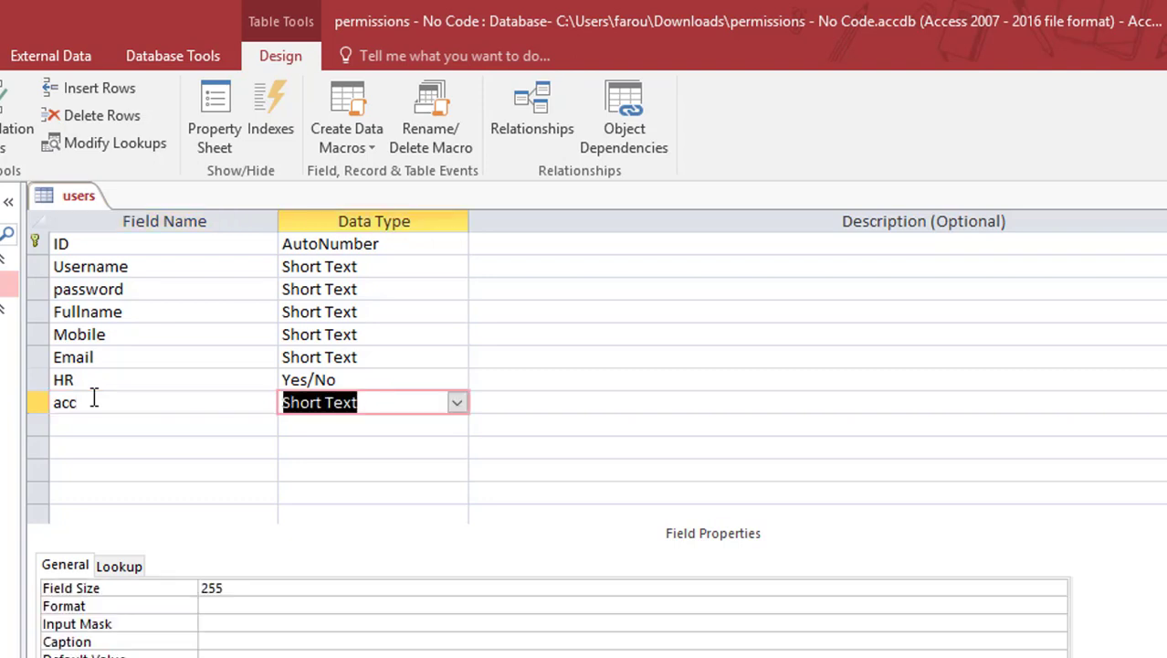
{"action": "type", "text": "Yes/No"}
Add Yes/No fields training and admin below acc
{"action": "key", "text": "Tab"}
{"action": "key", "text": "Tab"}
{"action": "type", "text": "tr"}
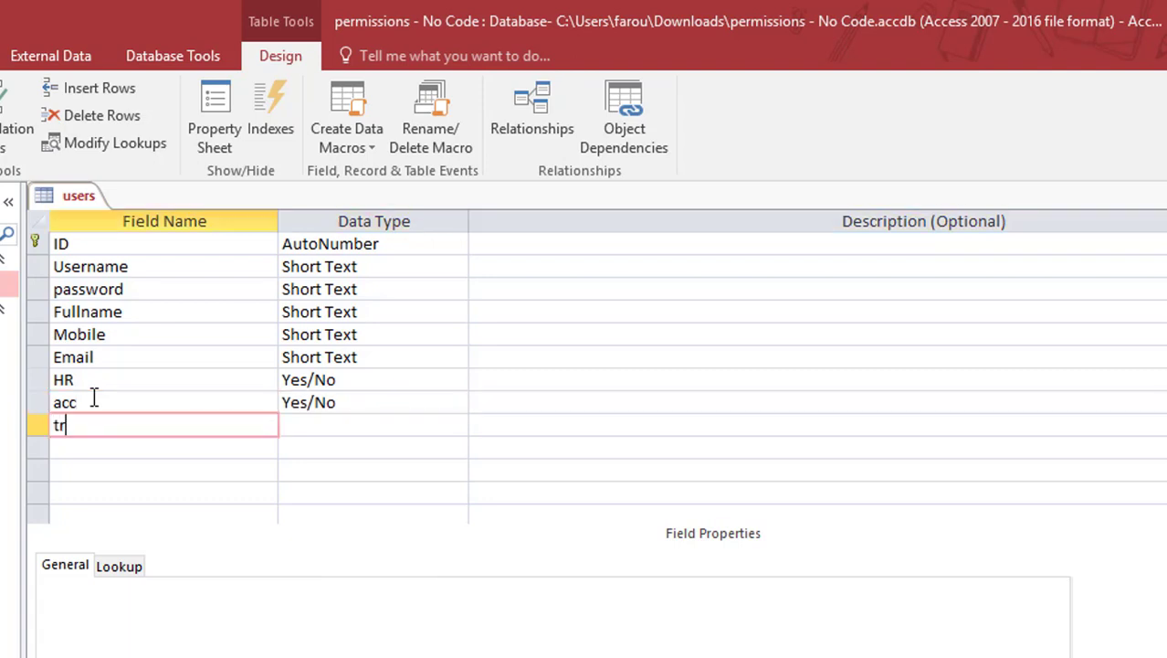
{"action": "type", "text": "aining"}
{"action": "key", "text": "Tab"}
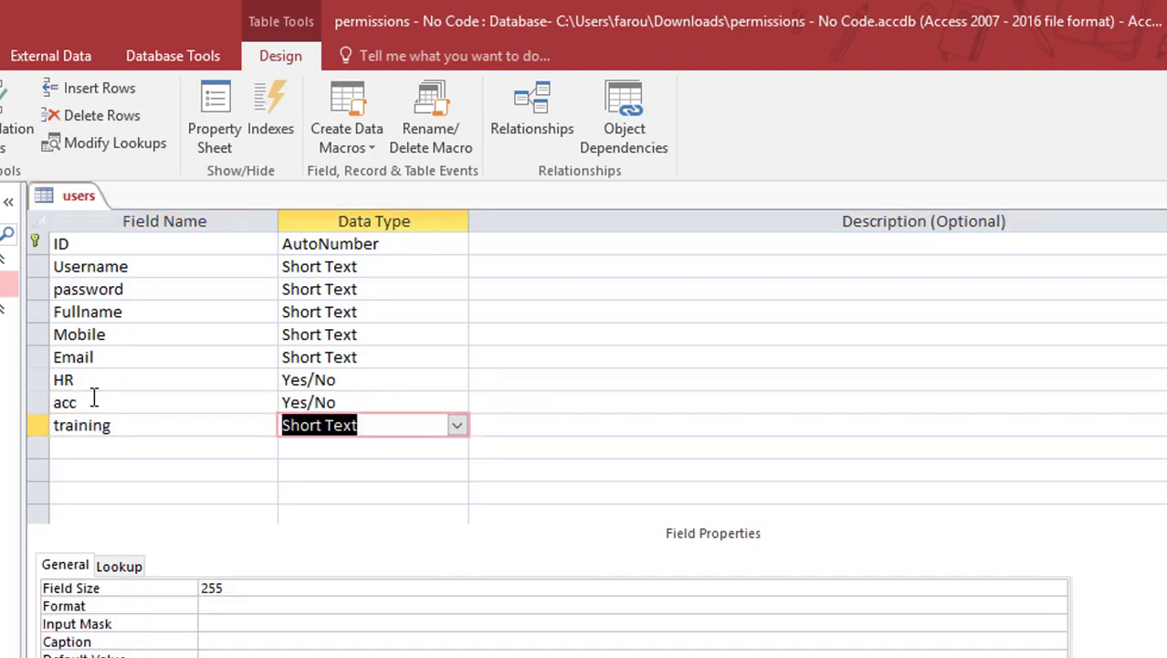
{"action": "type", "text": "Yes/No"}
{"action": "key", "text": "Tab"}
{"action": "key", "text": "Tab"}
{"action": "type", "text": "admin"}
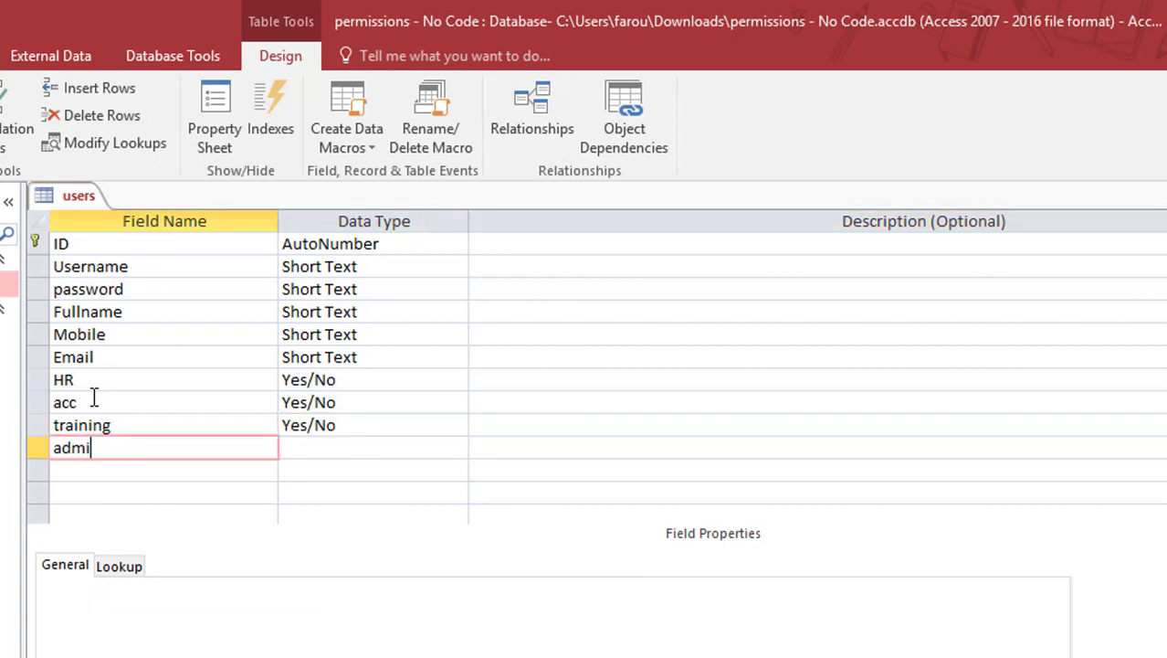
{"action": "key", "text": "Tab"}
{"action": "type", "text": "y"}
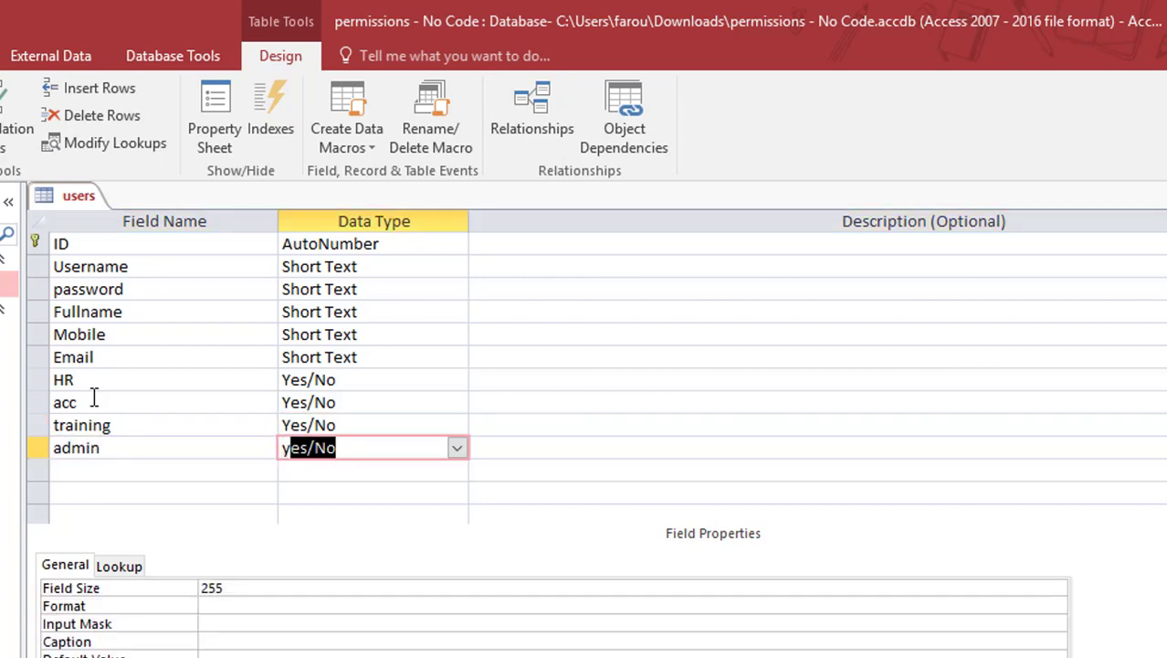
{"action": "type", "text": "es/No"}
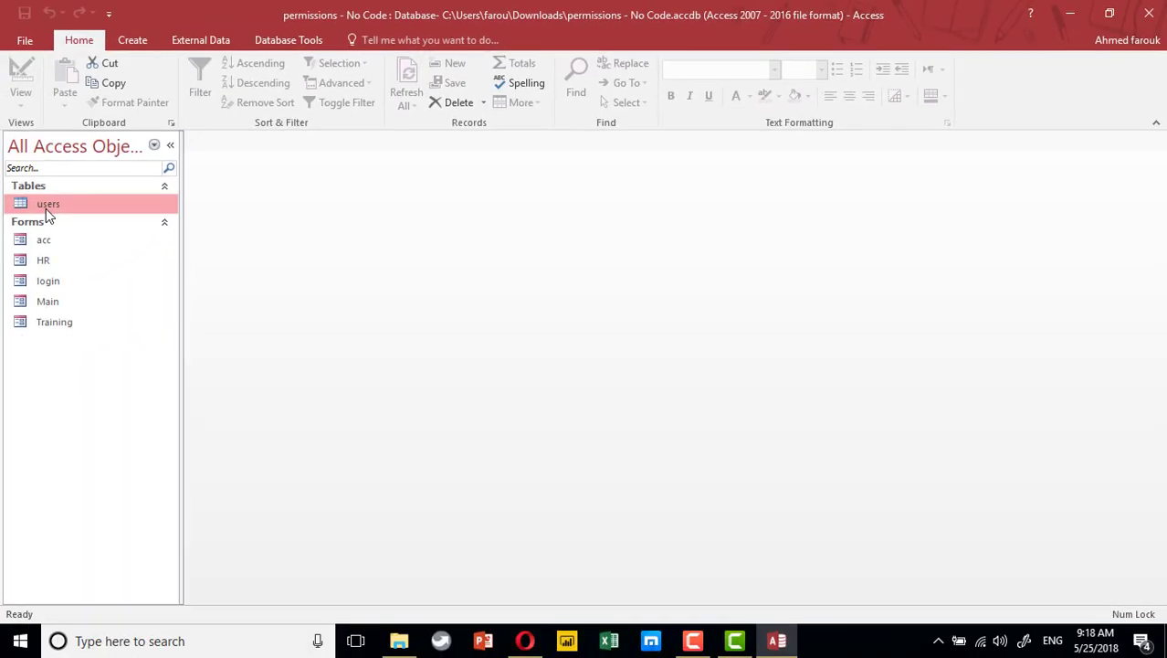
Tick HR for the first user and acc for the second user
{"action": "double_click", "coordinate": [46, 205]}
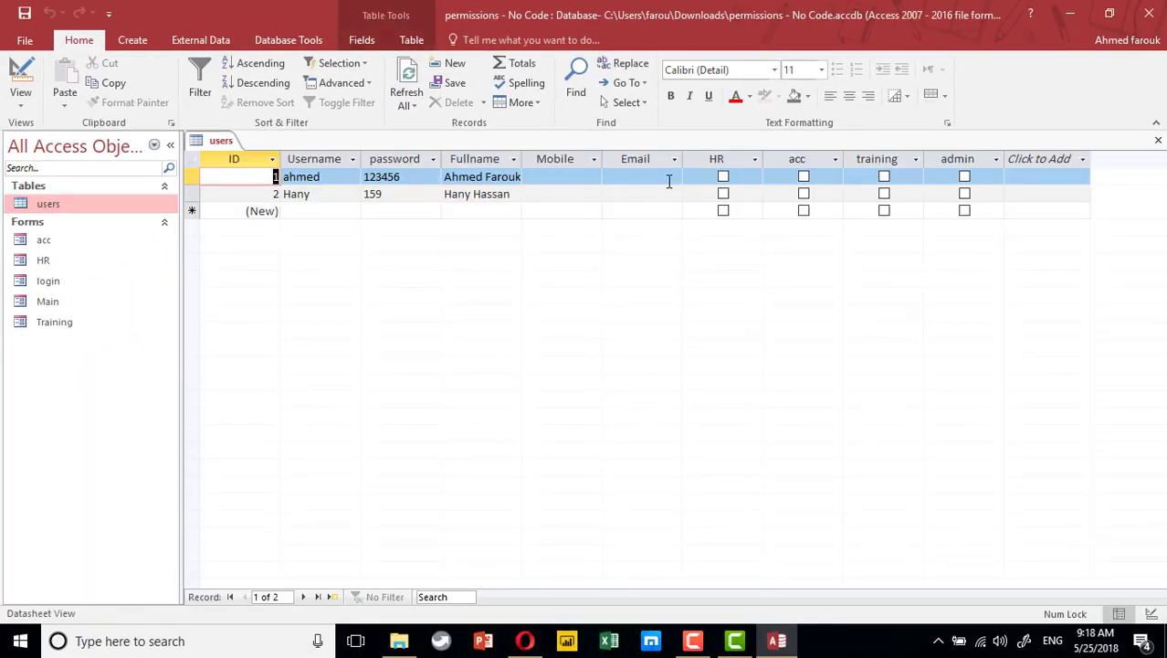
{"action": "left_click", "coordinate": [722, 177]}
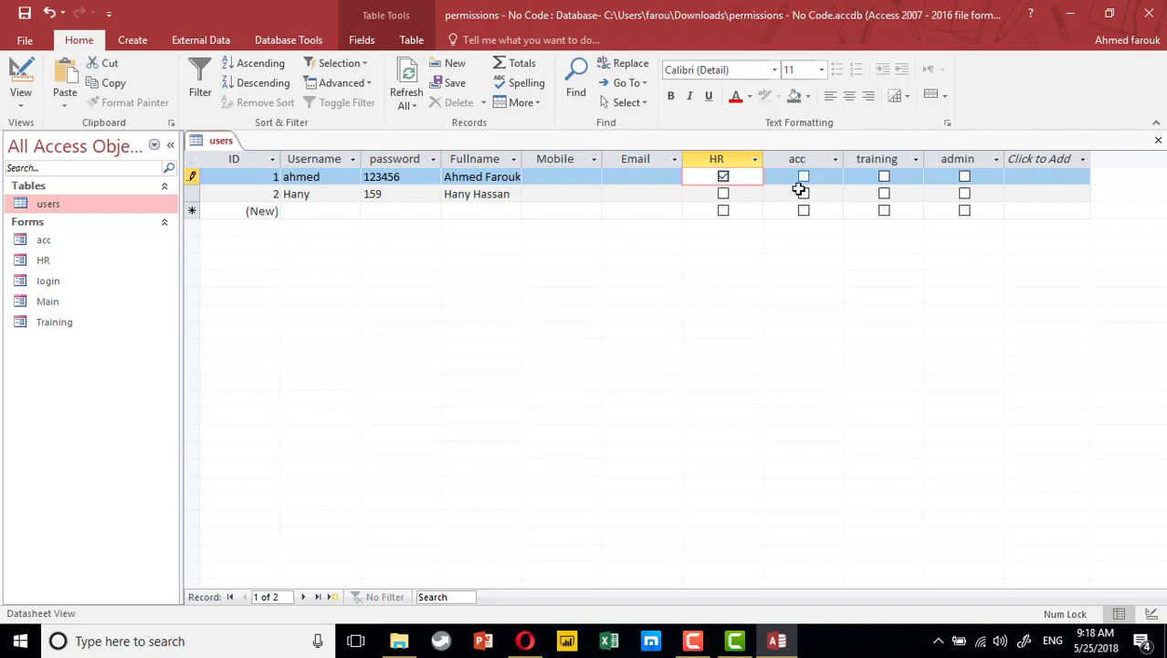
{"action": "left_click", "coordinate": [803, 192]}
Add a third user with username and password, ticking admin permission
{"action": "left_click", "coordinate": [321, 211]}
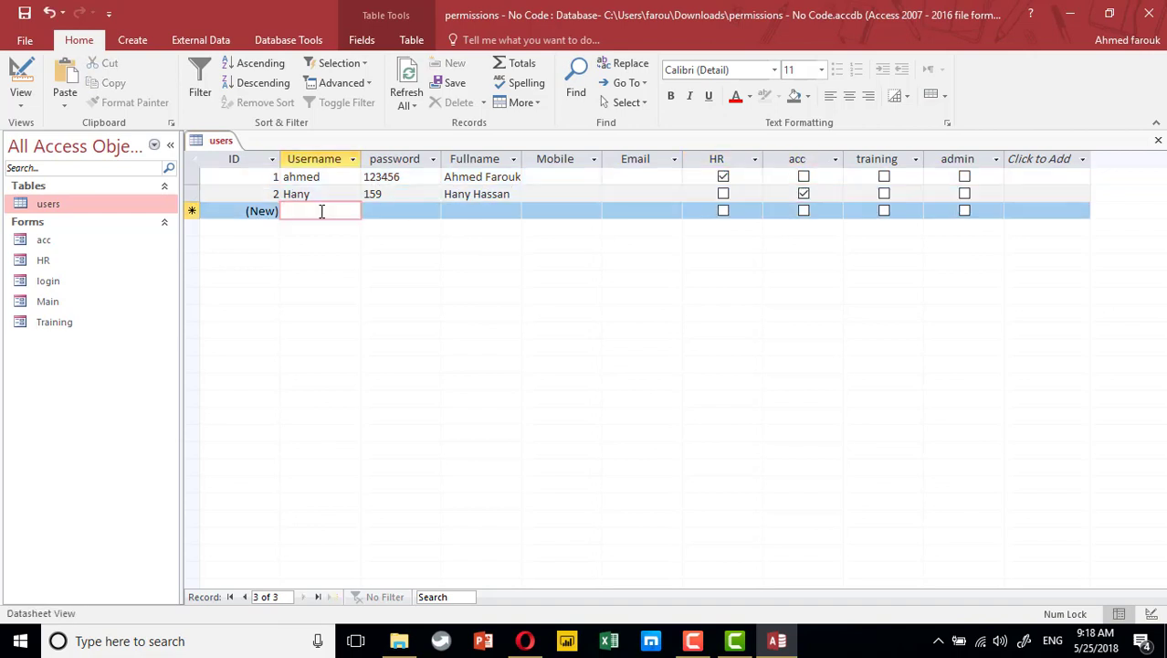
{"action": "type", "text": "kimn"}
{"action": "key", "text": "Tab"}
{"action": "key", "text": "shift+Tab"}
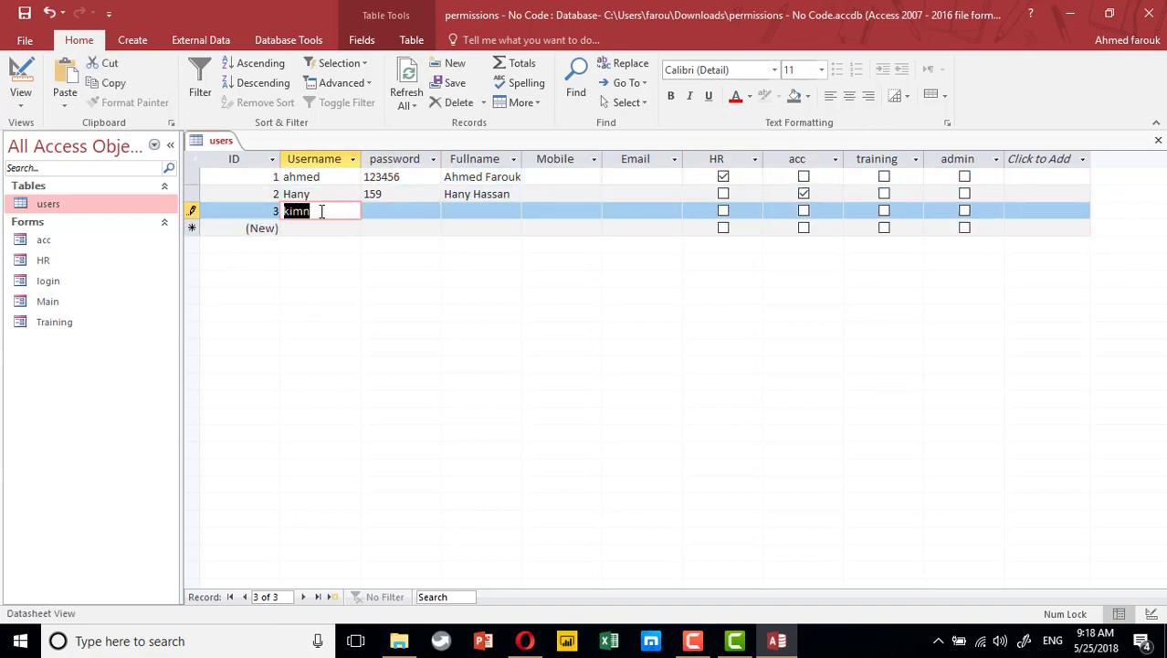
{"action": "type", "text": "kim"}
{"action": "key", "text": "Tab"}
{"action": "type", "text": "123"}
{"action": "key", "text": "Tab"}
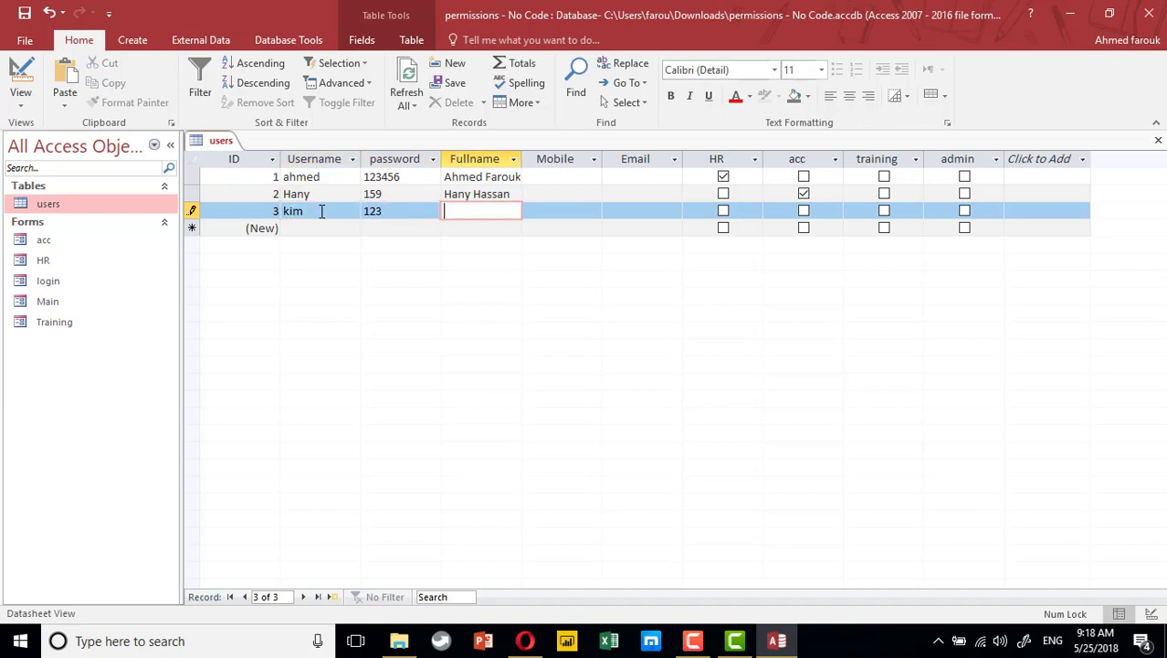
{"action": "left_click", "coordinate": [965, 210]}
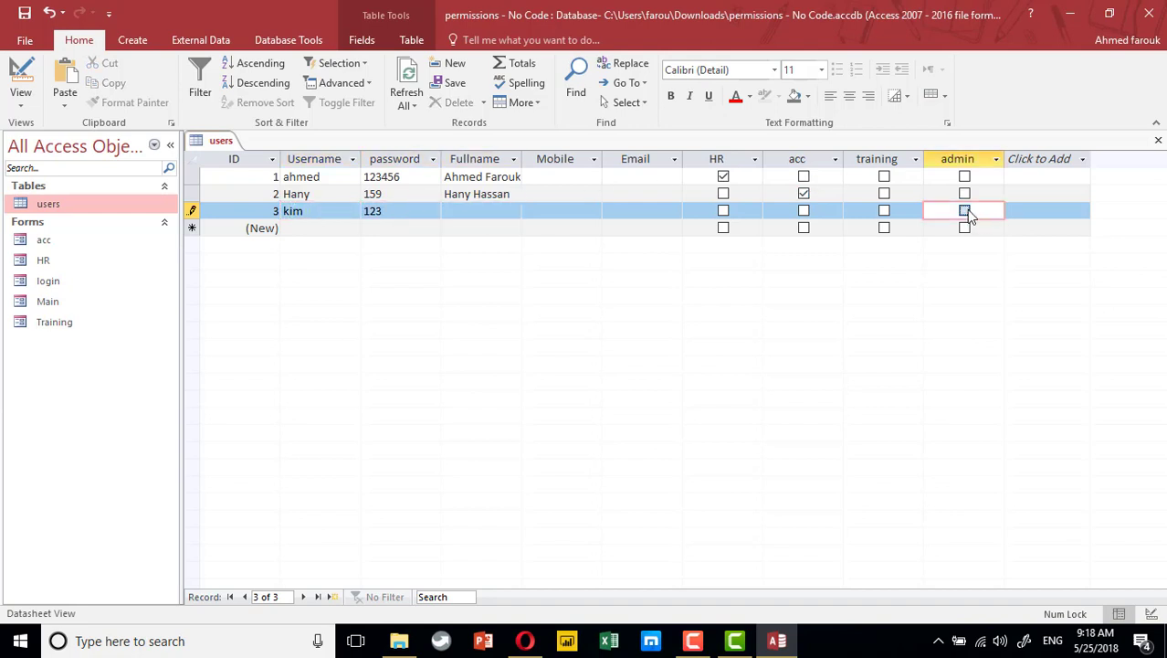
Add a fourth user with training permission, then save and close the table
{"action": "left_click", "coordinate": [338, 230]}
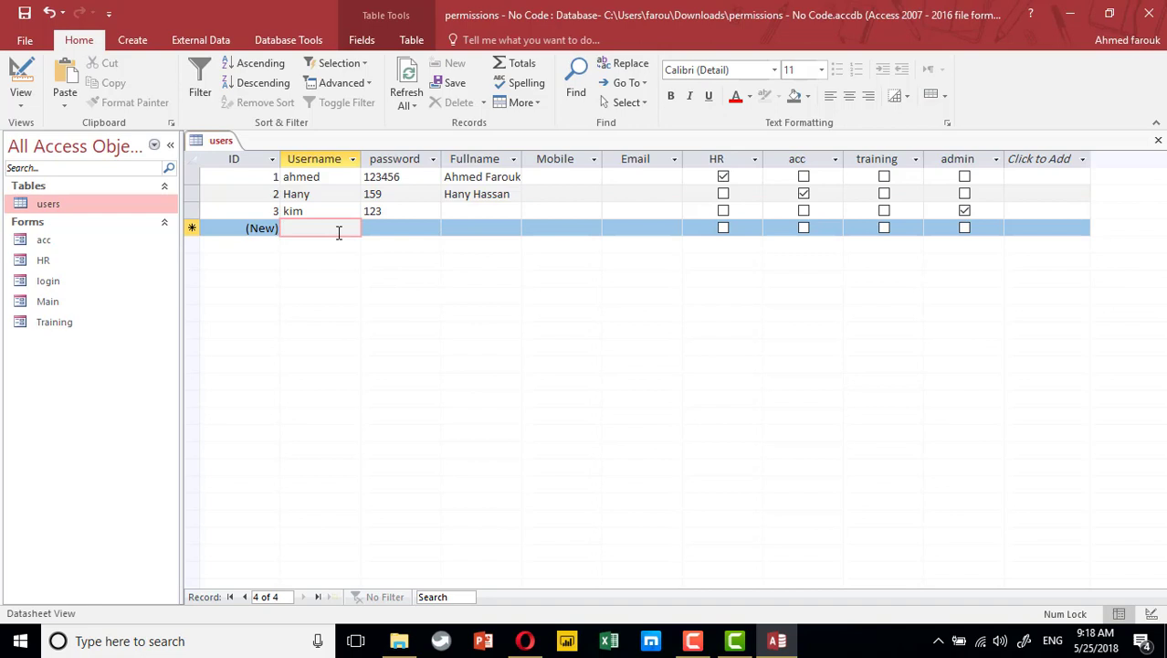
{"action": "type", "text": "j"}
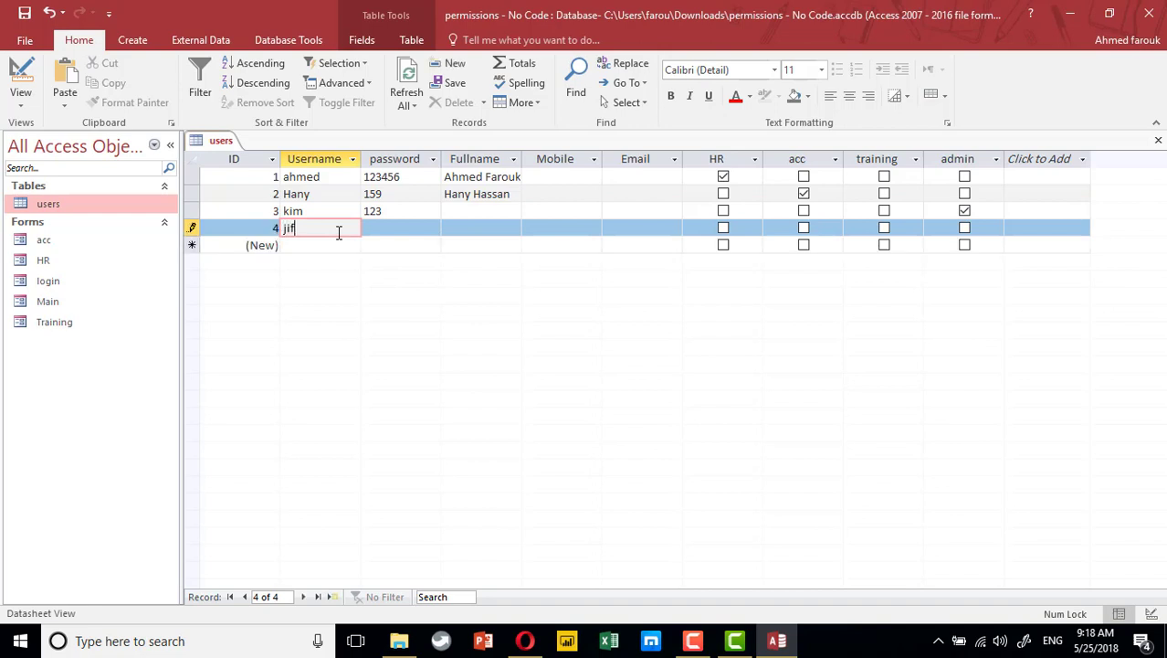
{"action": "type", "text": "if"}
{"action": "key", "text": "Tab"}
{"action": "key", "text": "Tab"}
{"action": "key", "text": "Tab"}
{"action": "key", "text": "Tab"}
{"action": "left_click", "coordinate": [884, 228]}
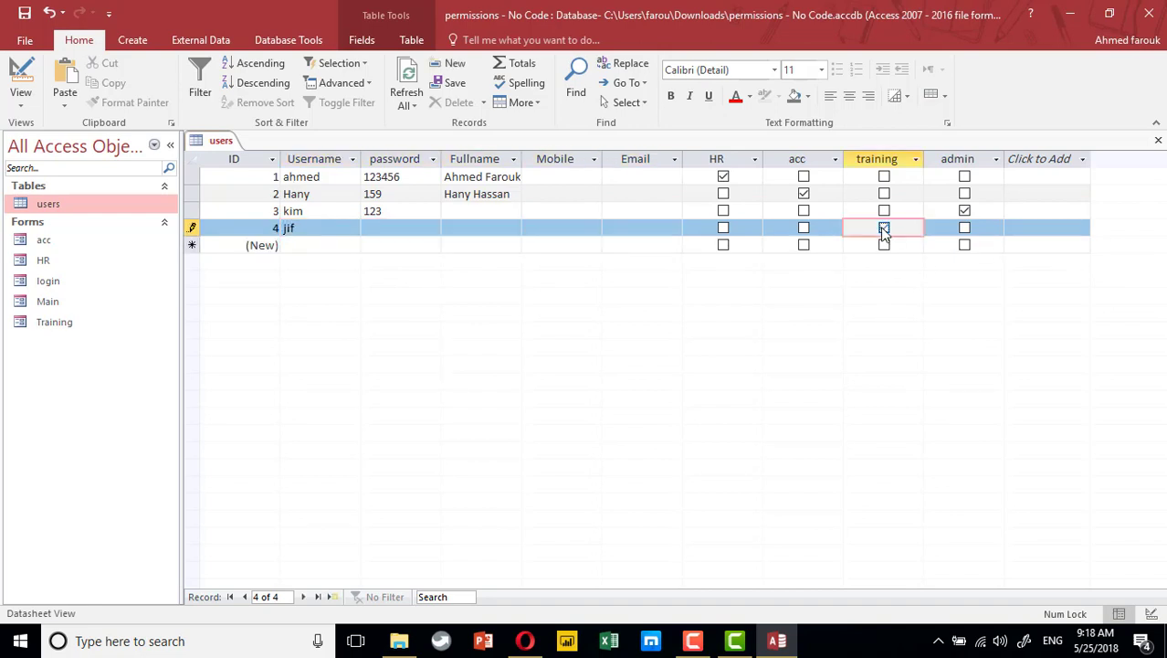
{"action": "left_click", "coordinate": [25, 13]}
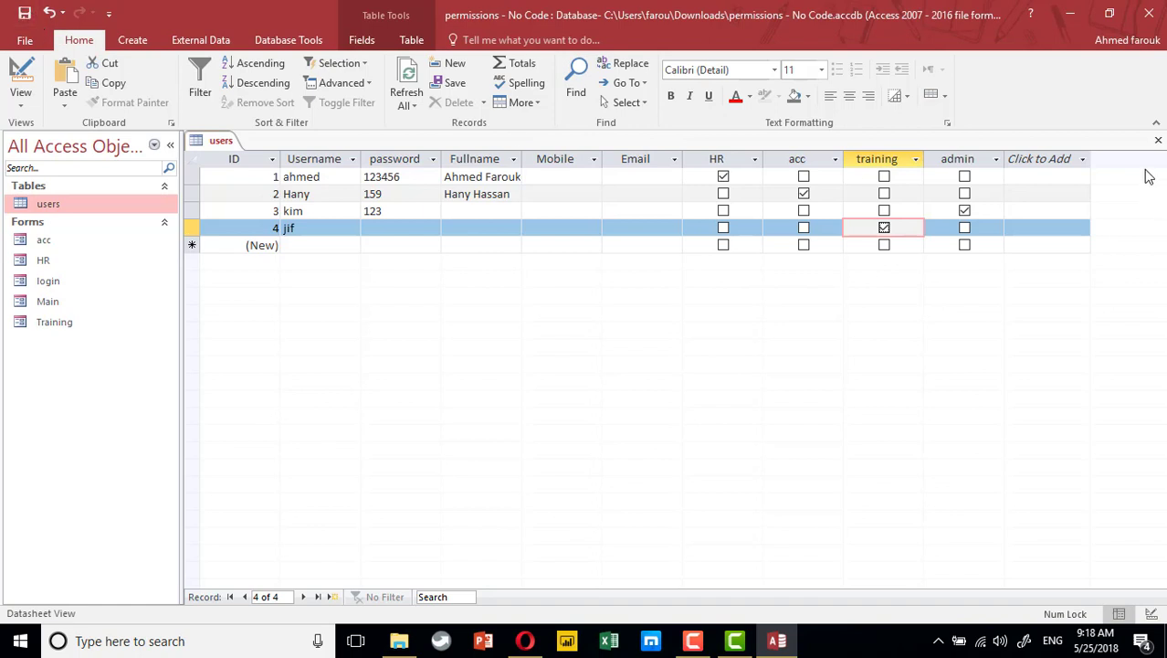
{"action": "left_click", "coordinate": [1158, 140]}
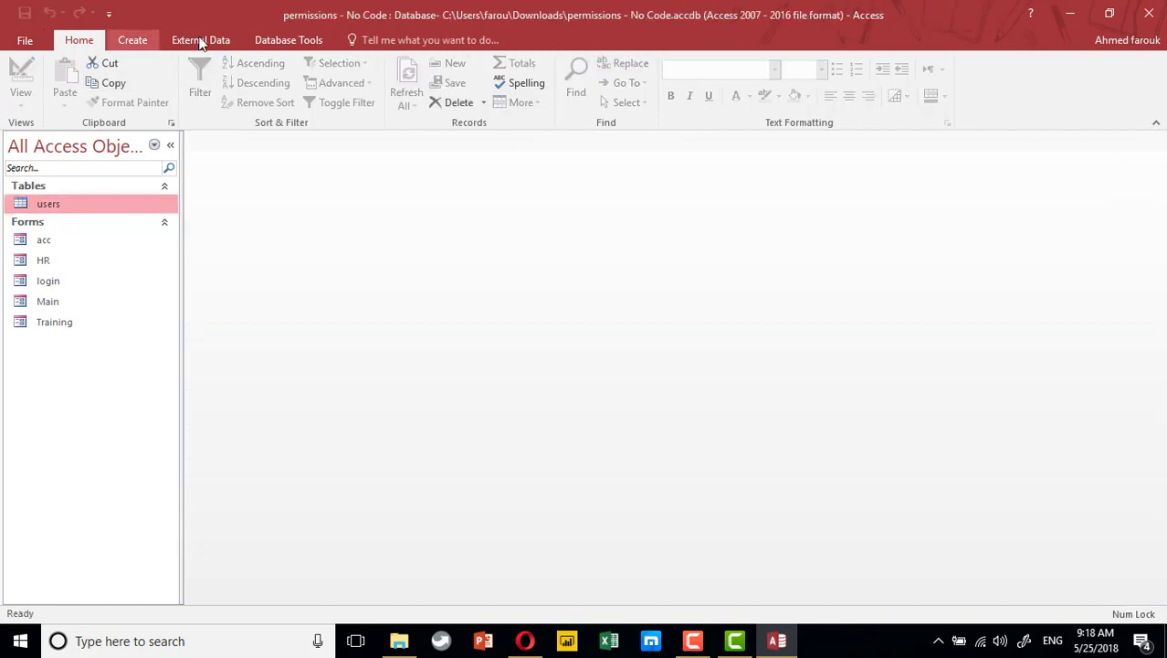
Build a quick form from the users table and save it as users
{"action": "left_click", "coordinate": [133, 39]}
{"action": "left_click", "coordinate": [306, 99]}
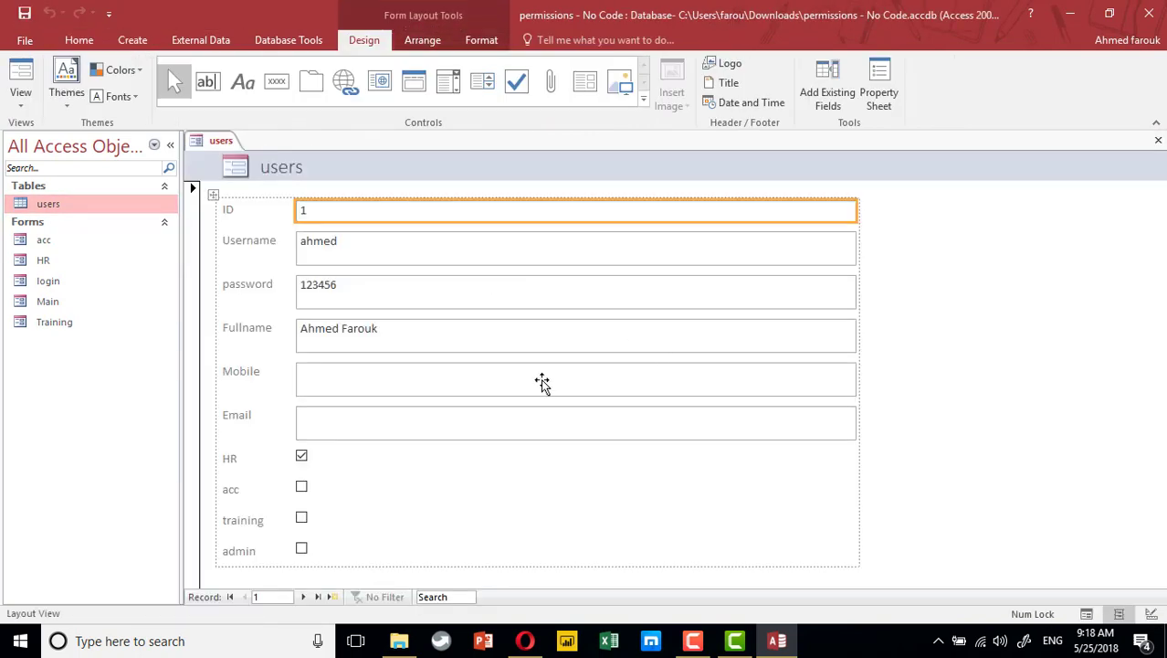
{"action": "left_click", "coordinate": [1158, 140]}
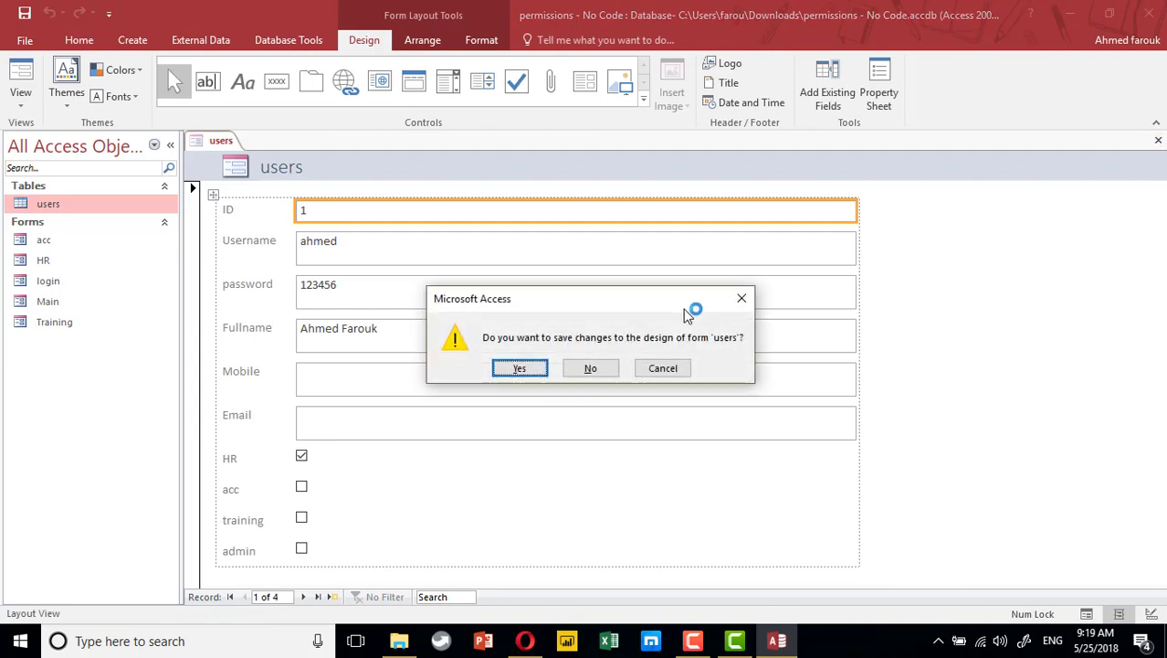
{"action": "left_click", "coordinate": [521, 367]}
{"action": "left_click", "coordinate": [589, 254]}
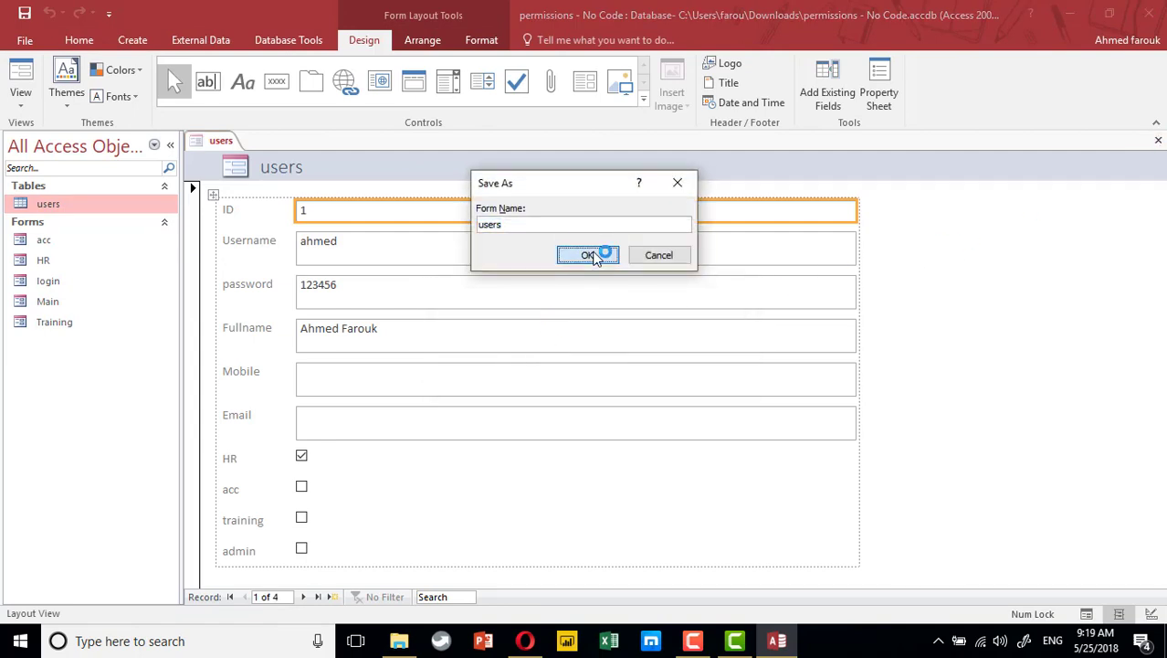
{"action": "left_click", "coordinate": [62, 281]}
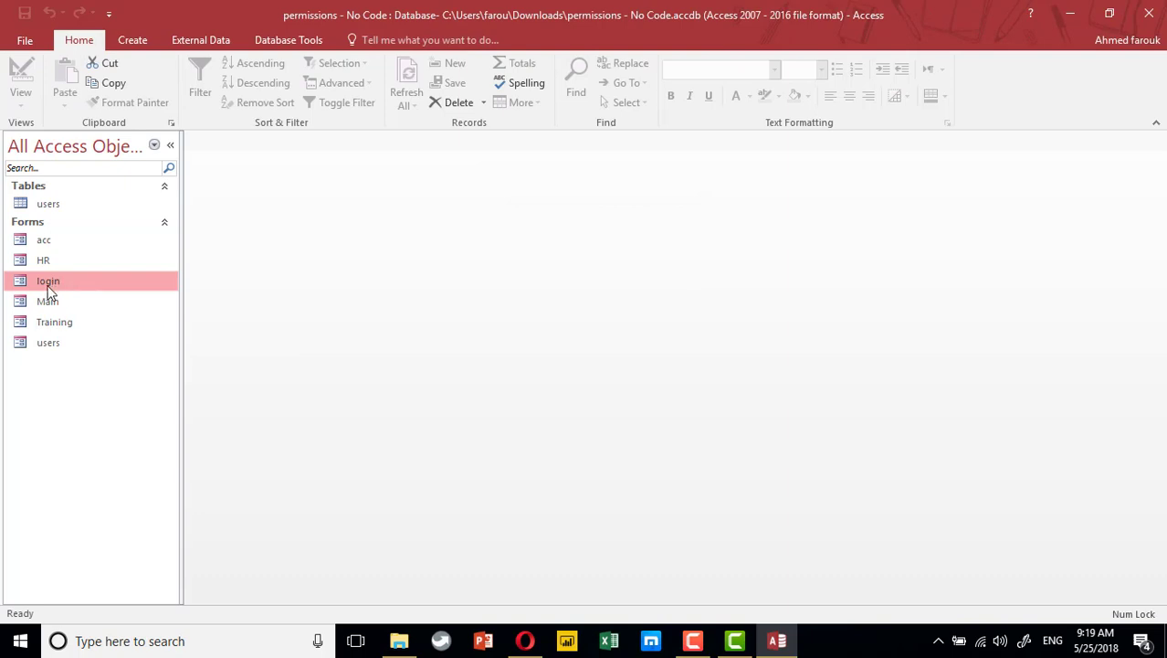
Open the login form in Design View and list the users table's fields
{"action": "right_click", "coordinate": [50, 291]}
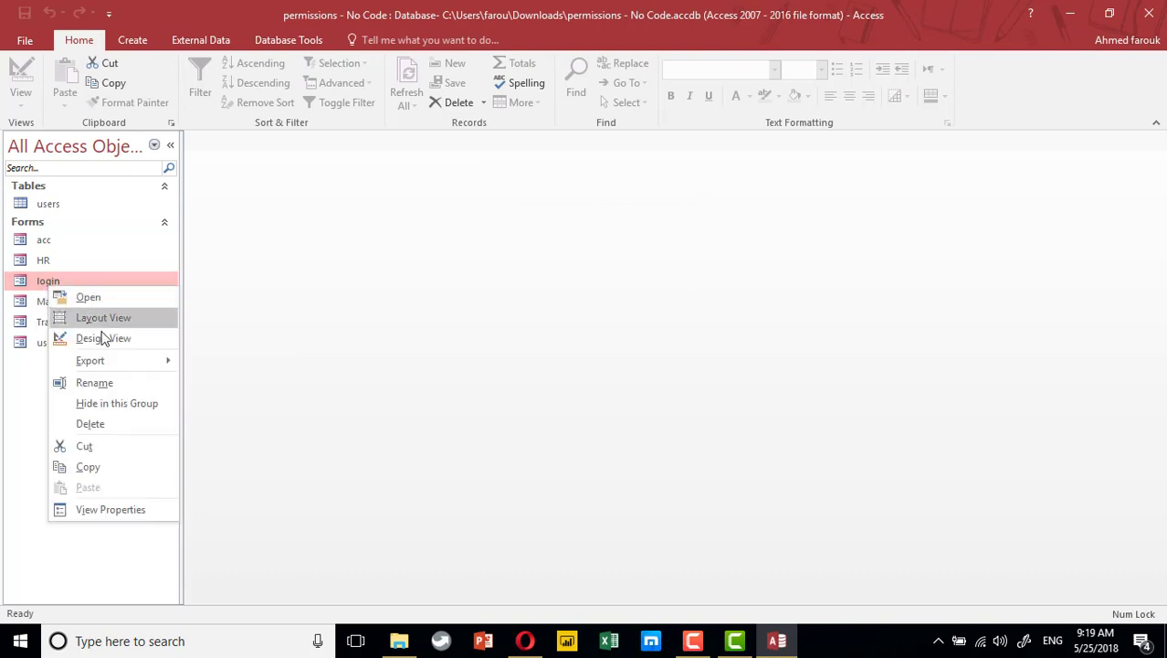
{"action": "left_click", "coordinate": [100, 337]}
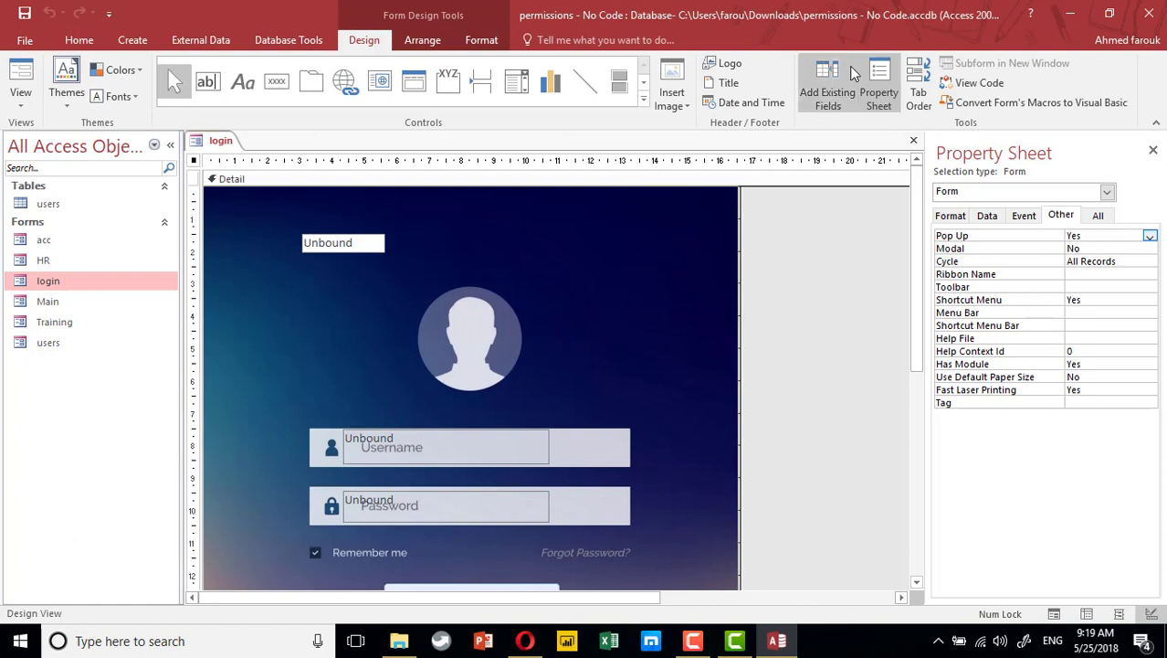
{"action": "left_click", "coordinate": [828, 86]}
{"action": "left_click", "coordinate": [980, 210]}
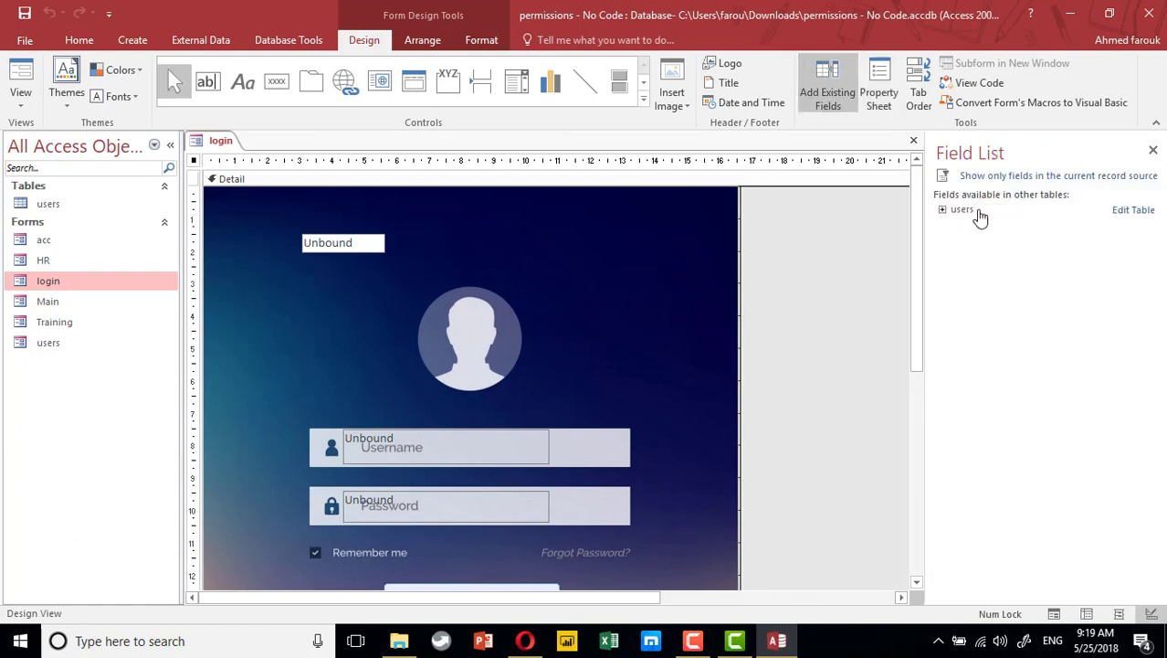
{"action": "left_click", "coordinate": [963, 210]}
{"action": "left_click", "coordinate": [943, 209]}
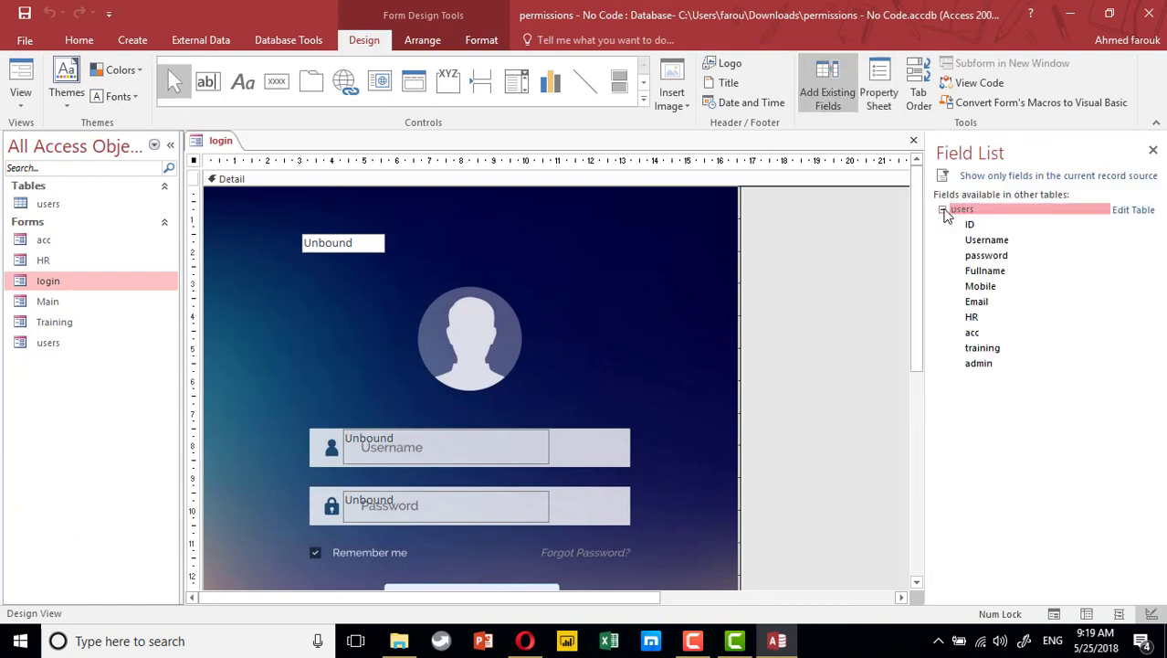
{"action": "left_click", "coordinate": [943, 209]}
{"action": "left_click", "coordinate": [943, 209]}
Place ID, HR, acc, training and admin on the login form, arrange them, and preview it
{"action": "left_click_drag", "start_coordinate": [971, 226], "coordinate": [665, 237]}
{"action": "left_click_drag", "start_coordinate": [977, 317], "coordinate": [327, 223]}
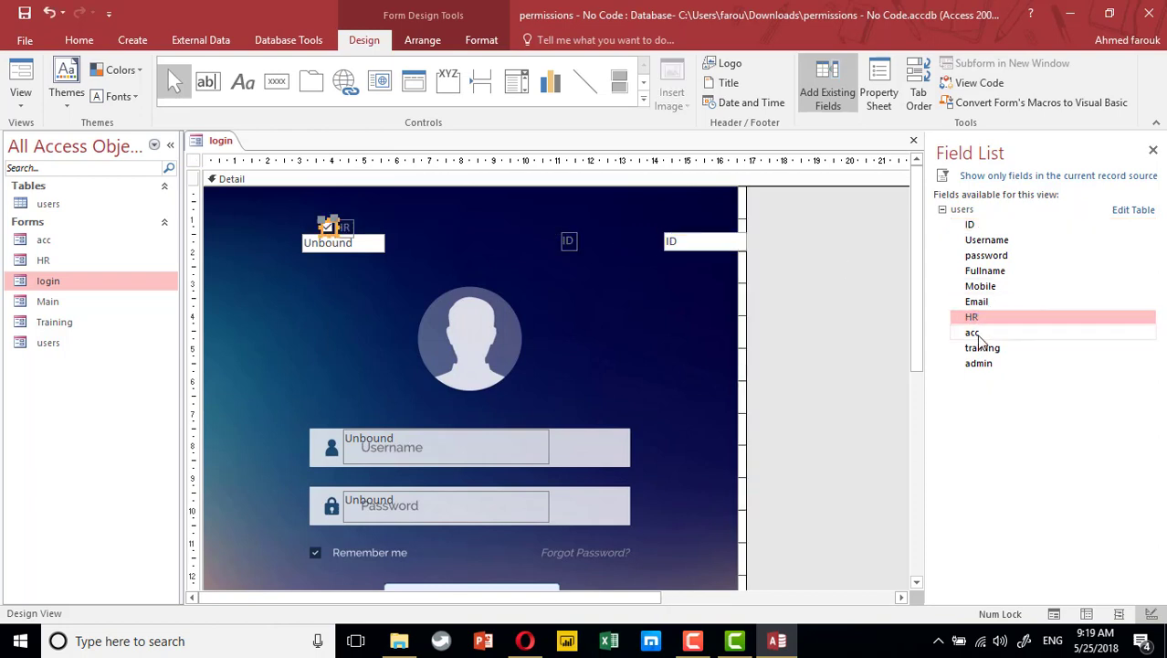
{"action": "double_click", "coordinate": [974, 333]}
{"action": "double_click", "coordinate": [982, 348]}
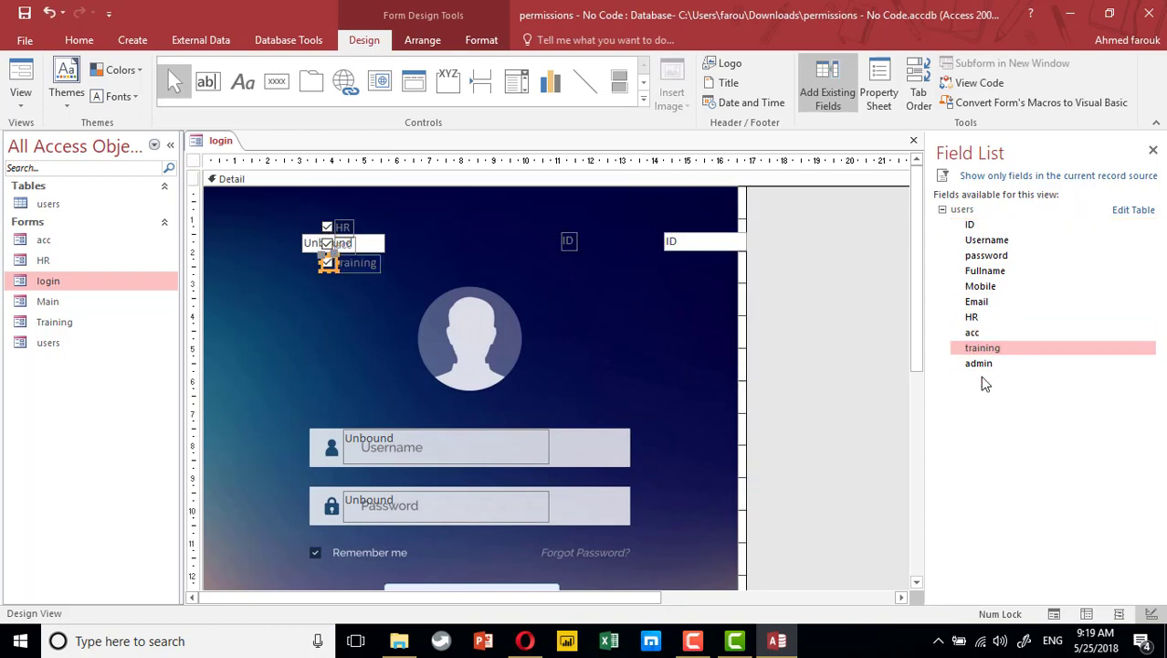
{"action": "double_click", "coordinate": [979, 363]}
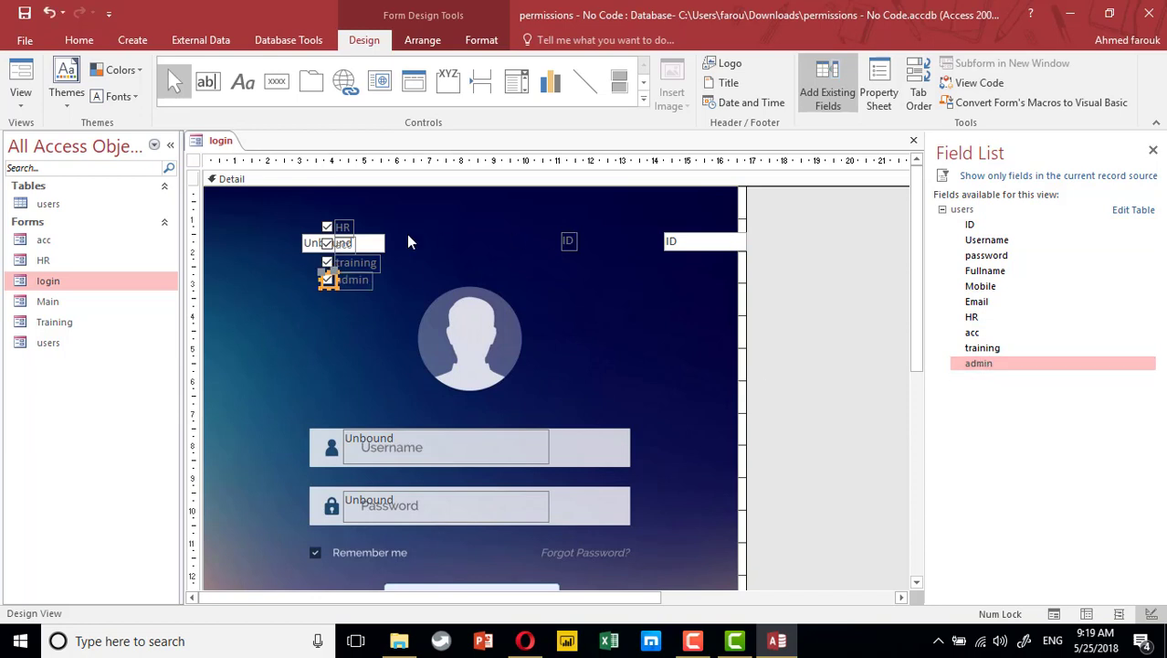
{"action": "left_click_drag", "start_coordinate": [378, 243], "coordinate": [294, 233]}
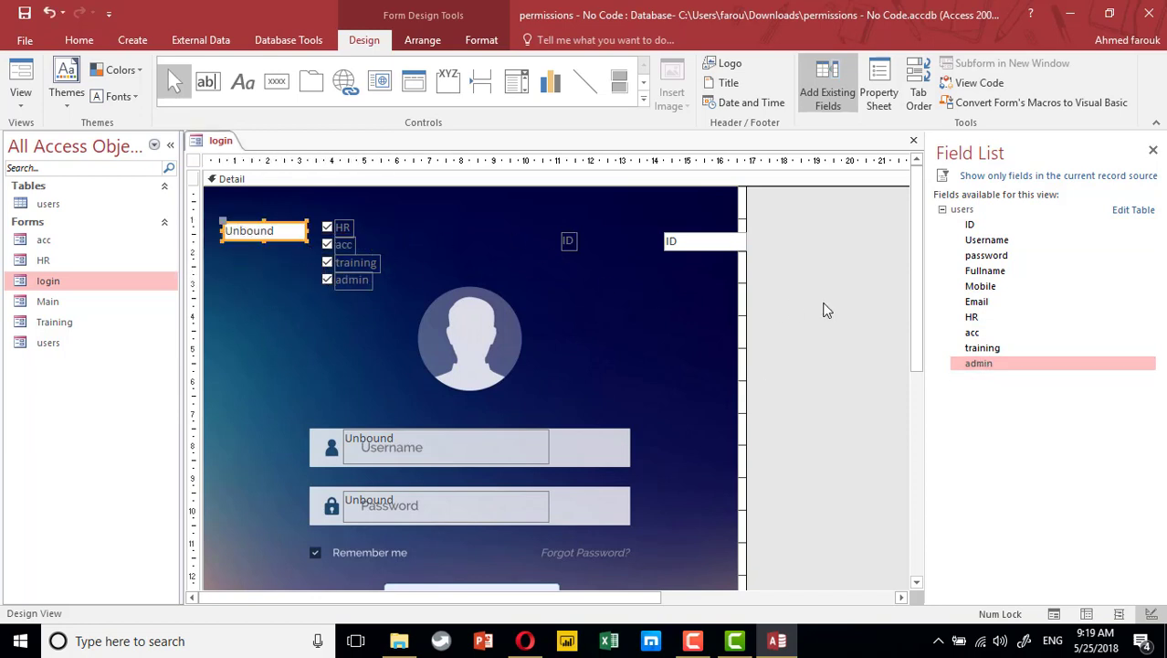
{"action": "left_click_drag", "start_coordinate": [698, 252], "coordinate": [367, 214]}
{"action": "left_click", "coordinate": [277, 302]}
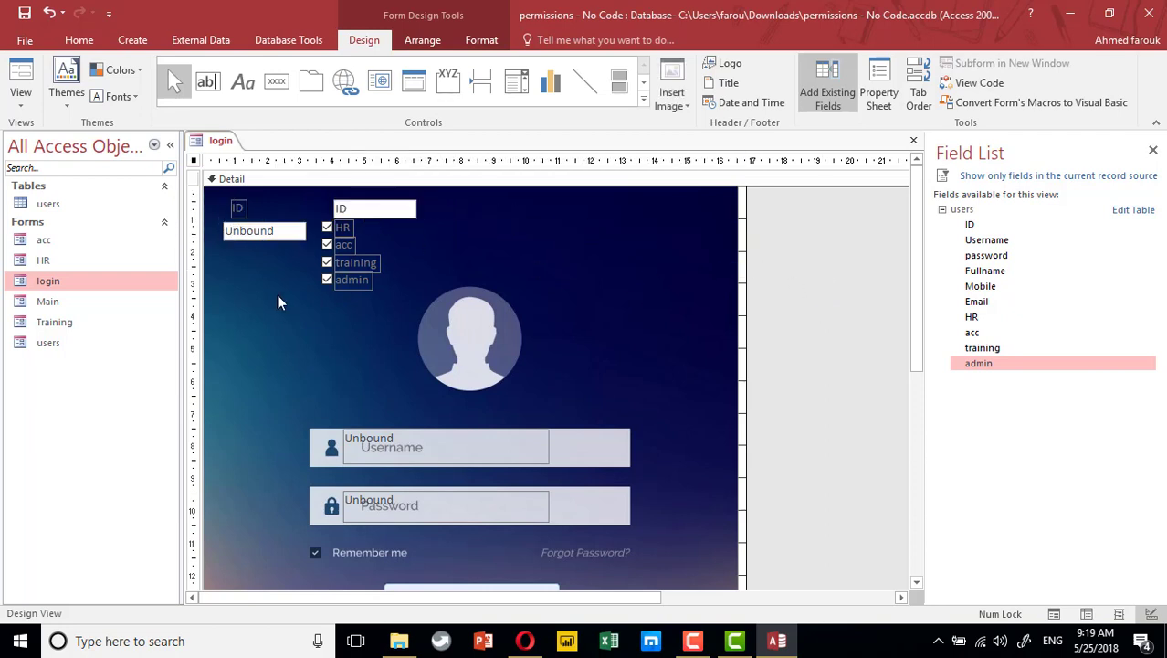
{"action": "left_click", "coordinate": [20, 75]}
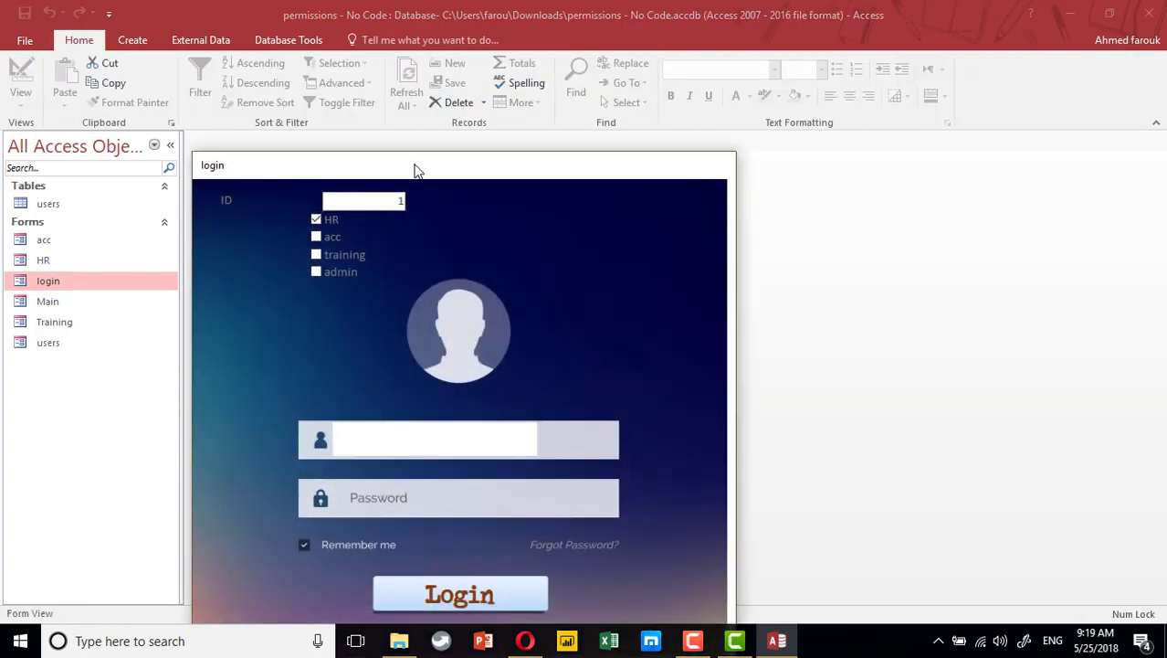
{"action": "left_click_drag", "start_coordinate": [414, 165], "coordinate": [498, 126]}
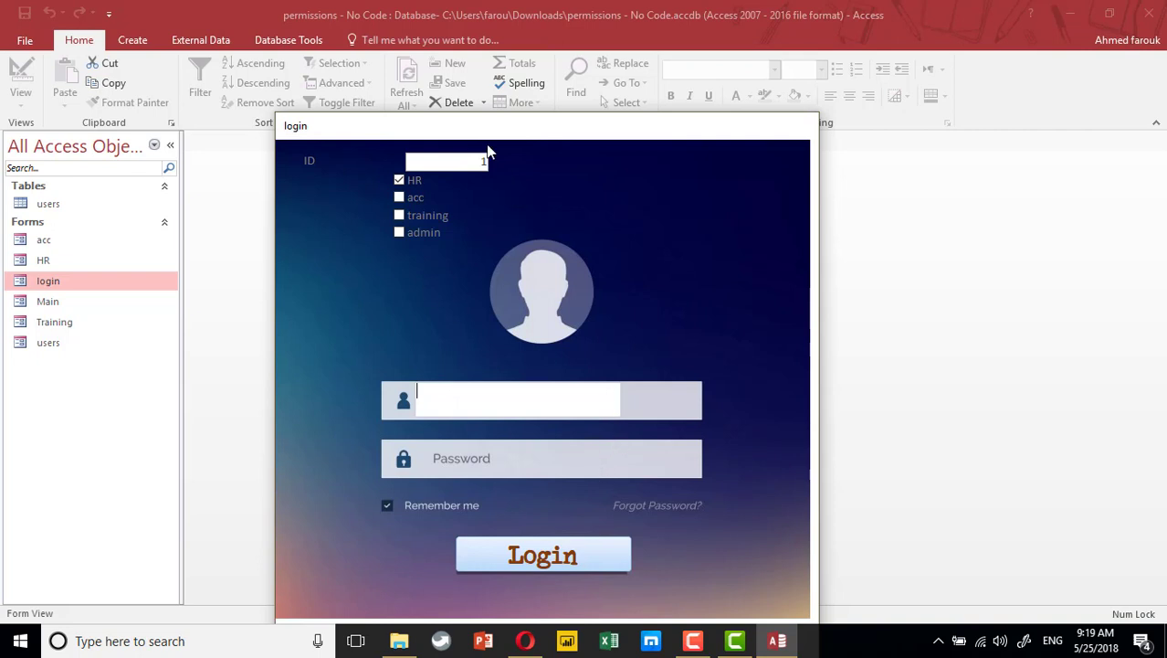
{"action": "right_click", "coordinate": [606, 185]}
{"action": "right_click", "coordinate": [680, 139]}
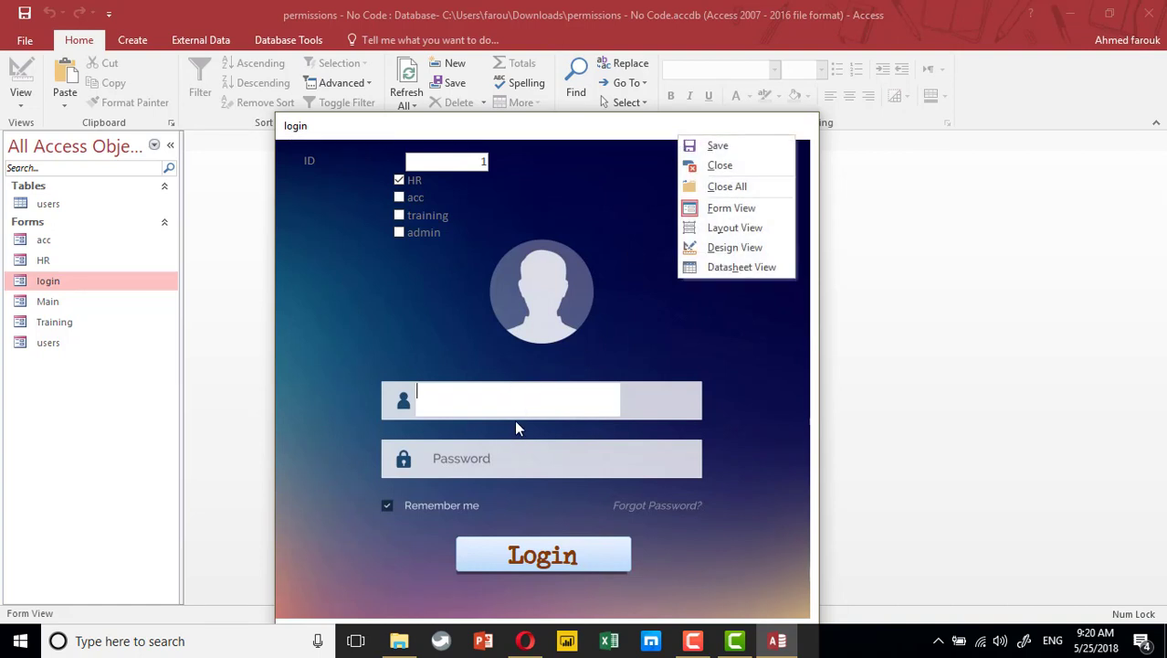
Open the Login button's On Click event code from its Property Sheet
{"action": "left_click", "coordinate": [691, 248]}
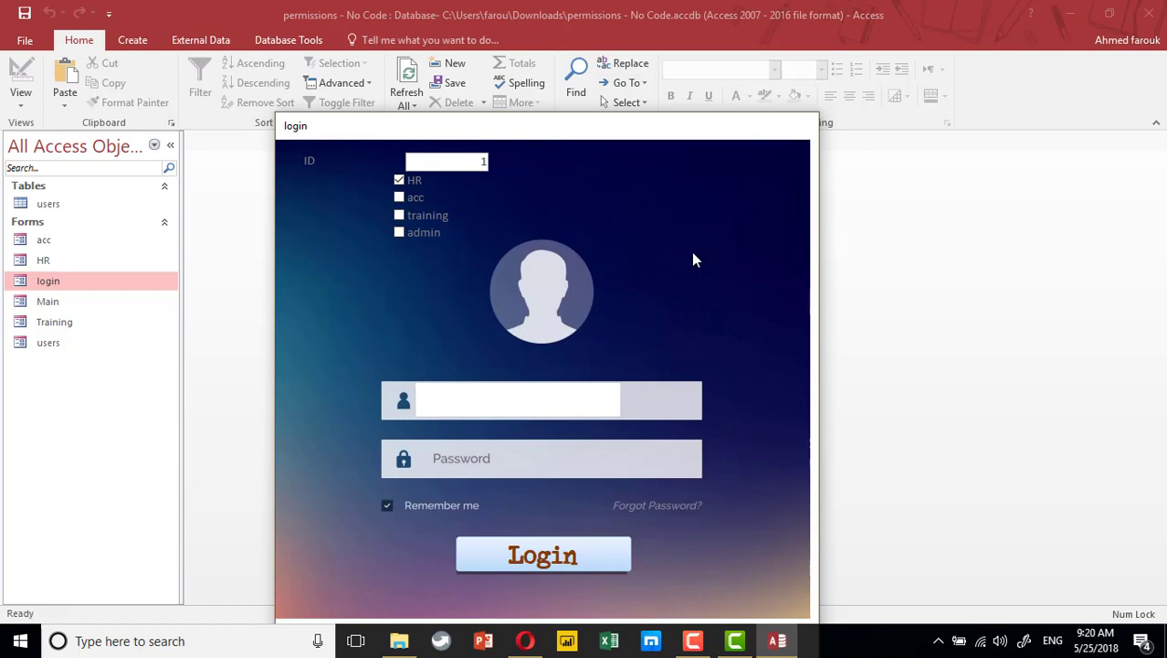
{"action": "scroll", "coordinate": [685, 435], "scroll_direction": "down", "scroll_amount": 3}
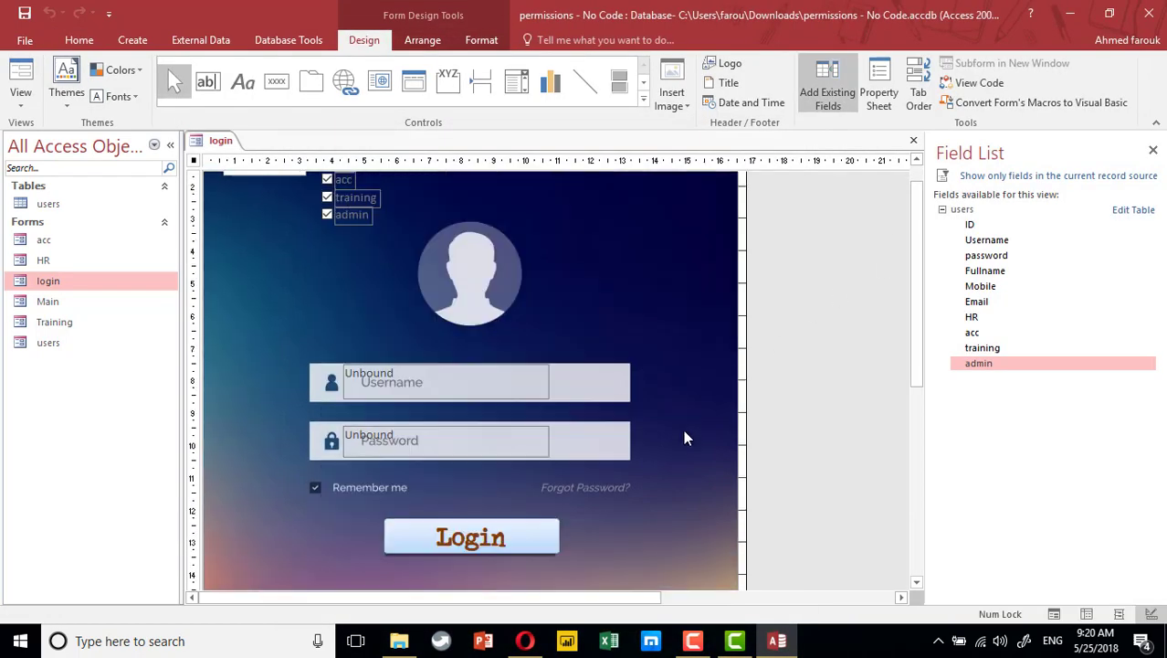
{"action": "left_click", "coordinate": [485, 544]}
{"action": "left_click", "coordinate": [878, 96]}
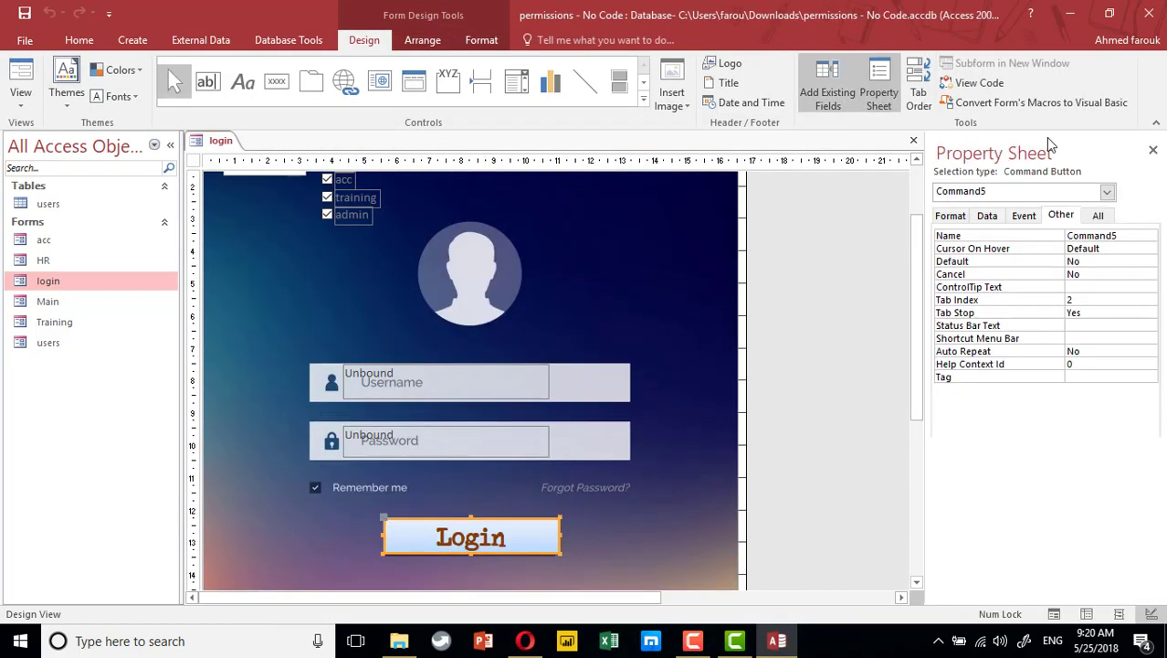
{"action": "left_click", "coordinate": [1024, 215]}
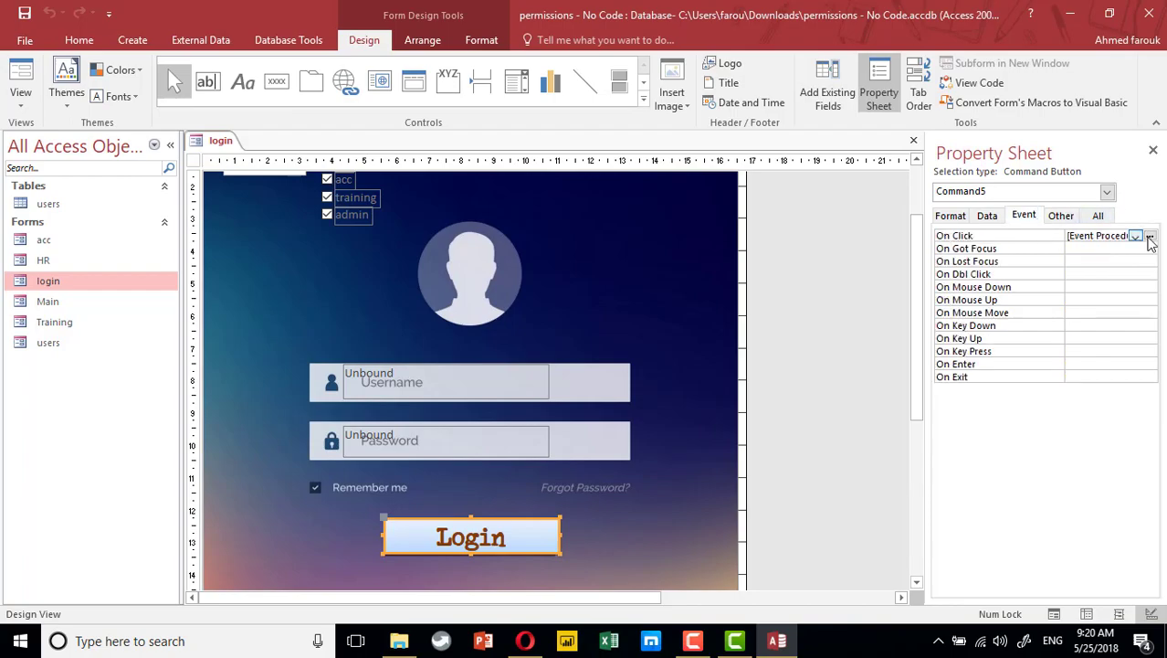
{"action": "left_click", "coordinate": [1150, 235]}
Comment out the DoCmd.OpenForm and Me.Visible lines
{"action": "left_click", "coordinate": [599, 464]}
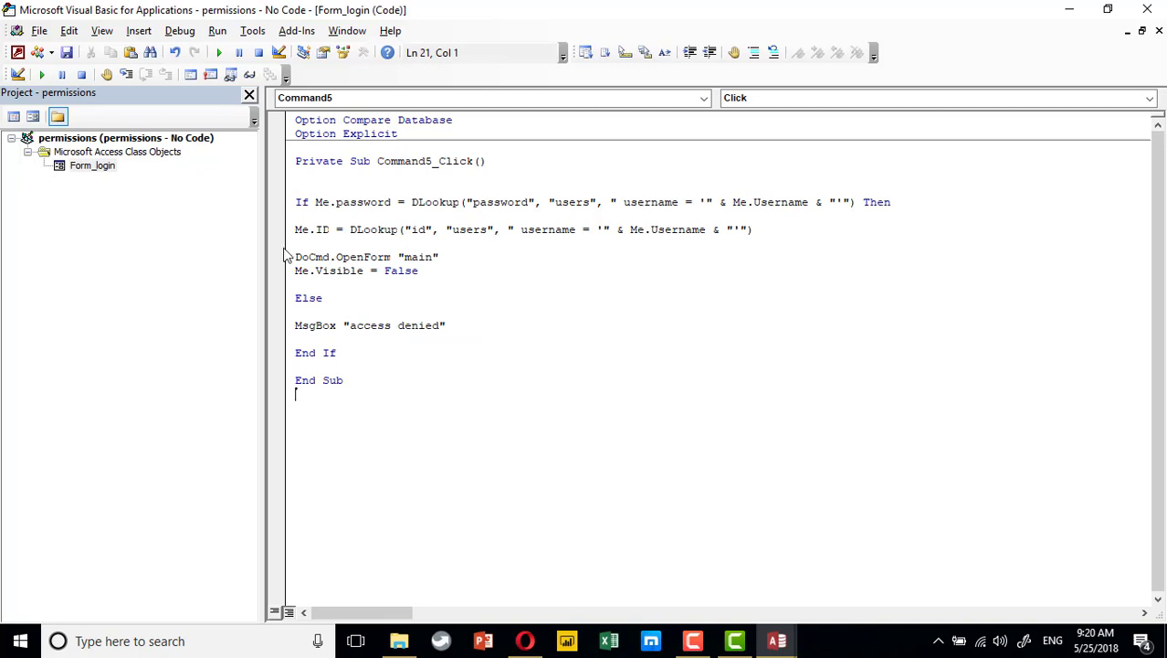
{"action": "left_click_drag", "start_coordinate": [286, 255], "coordinate": [284, 278]}
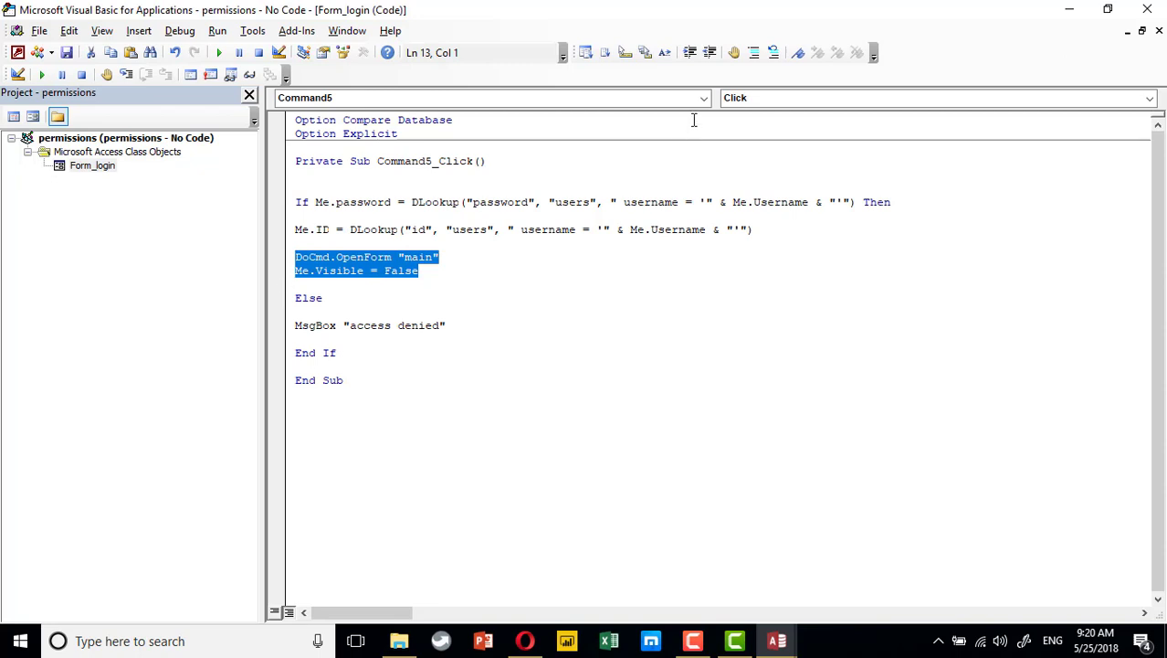
{"action": "left_click", "coordinate": [755, 53]}
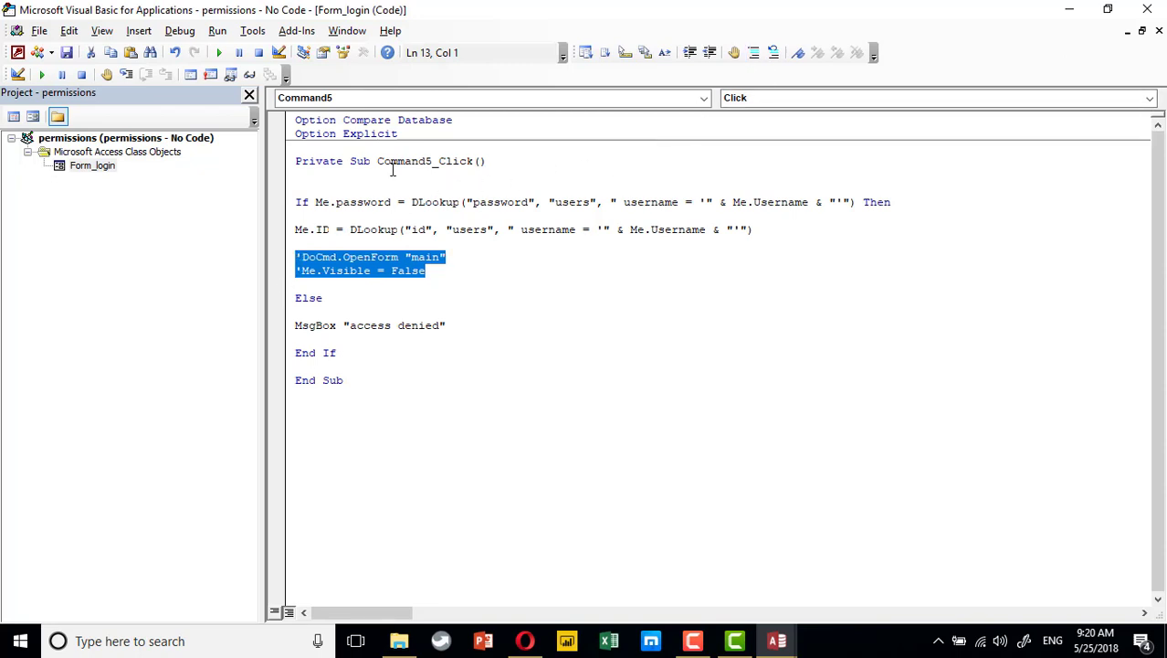
{"action": "left_click", "coordinate": [377, 202]}
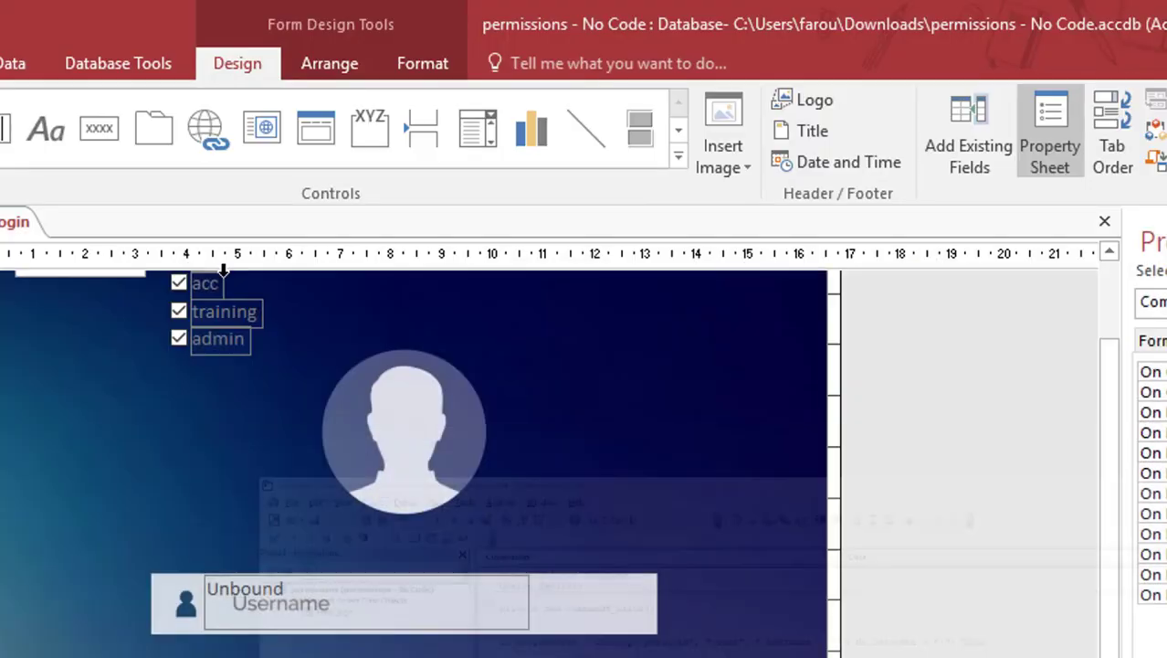
{"action": "scroll", "coordinate": [126, 402], "scroll_direction": "up", "scroll_amount": 2}
Insert DoCmd.SearchForRecord , , acFirst, "id = " & Me.ID & "" below the Me.ID line
{"action": "left_click", "coordinate": [107, 364]}
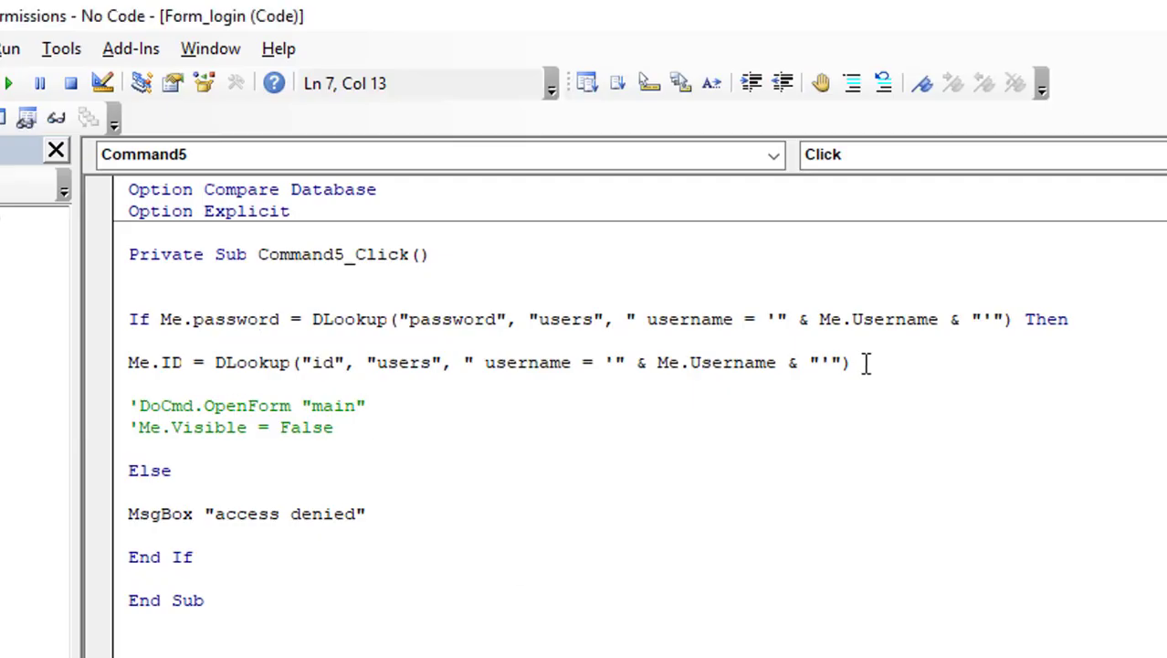
{"action": "left_click", "coordinate": [866, 363]}
{"action": "key", "text": "Return"}
{"action": "key", "text": "Return"}
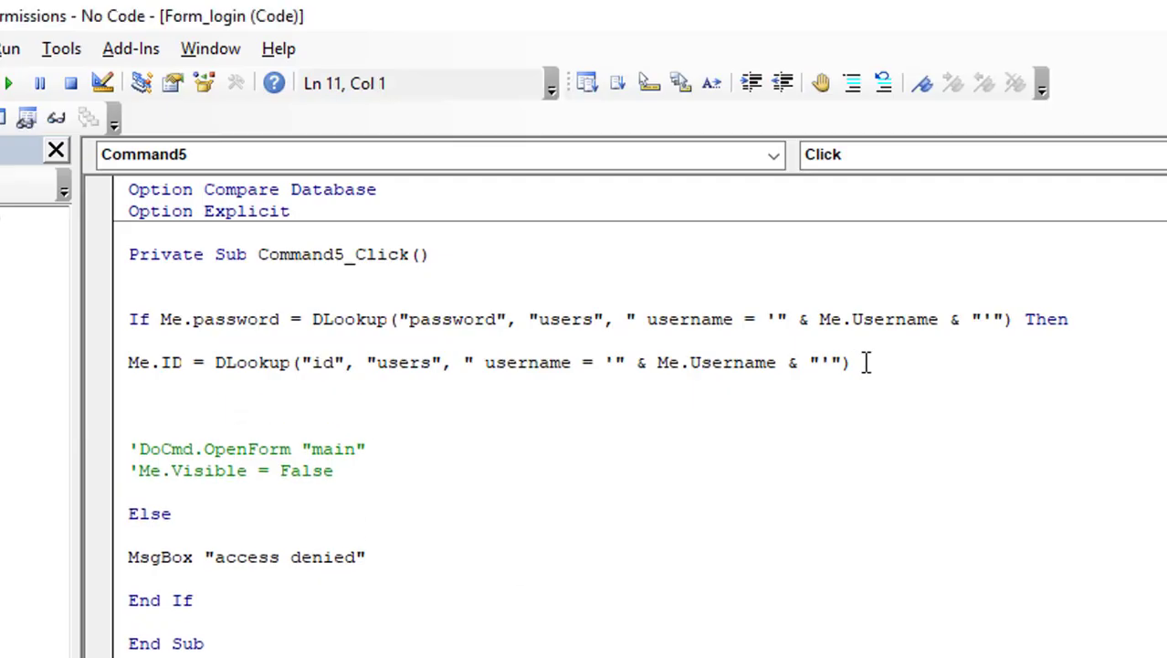
{"action": "type", "text": "docmd.se"}
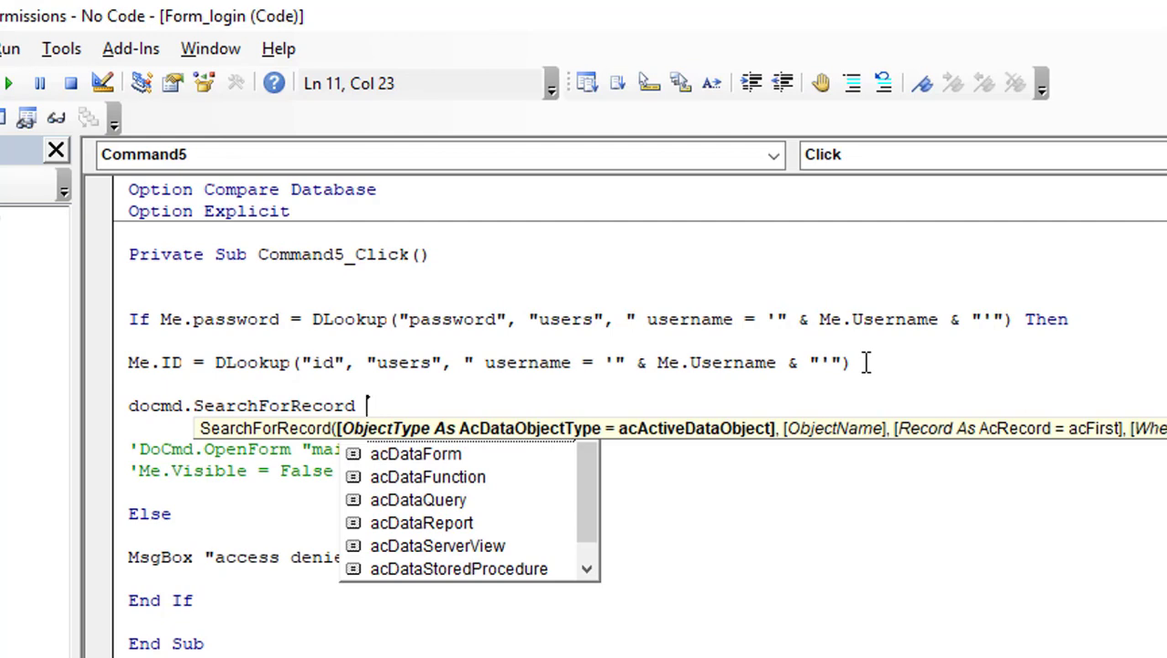
{"action": "type", "text": " ,"}
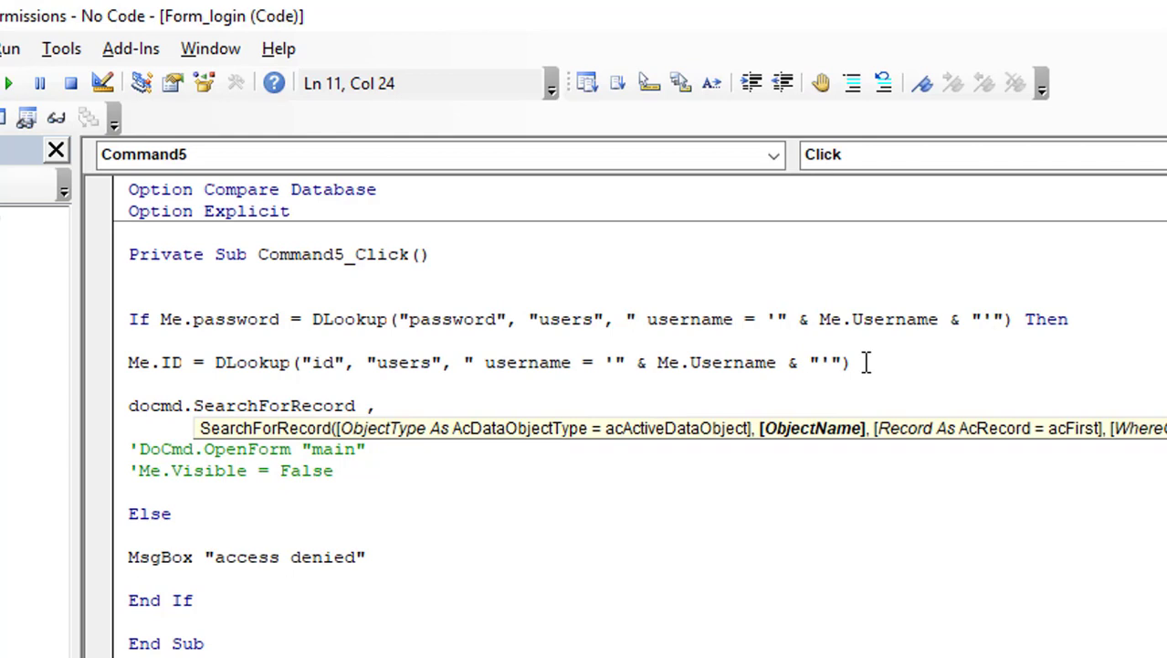
{"action": "type", "text": ","}
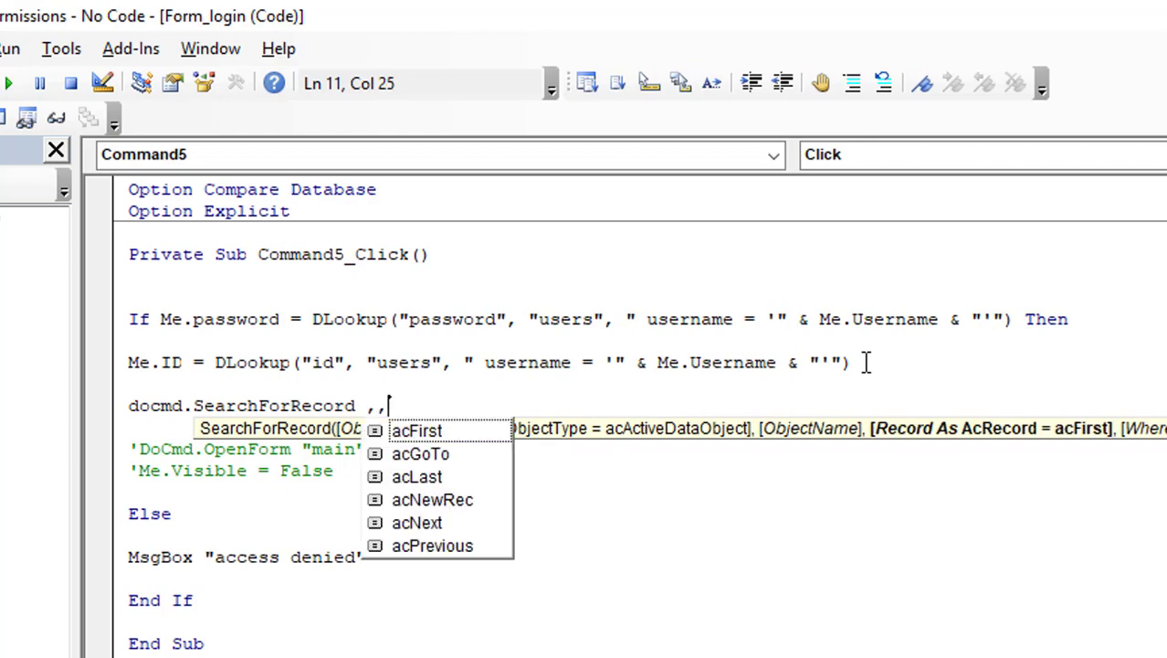
{"action": "key", "text": "Down"}
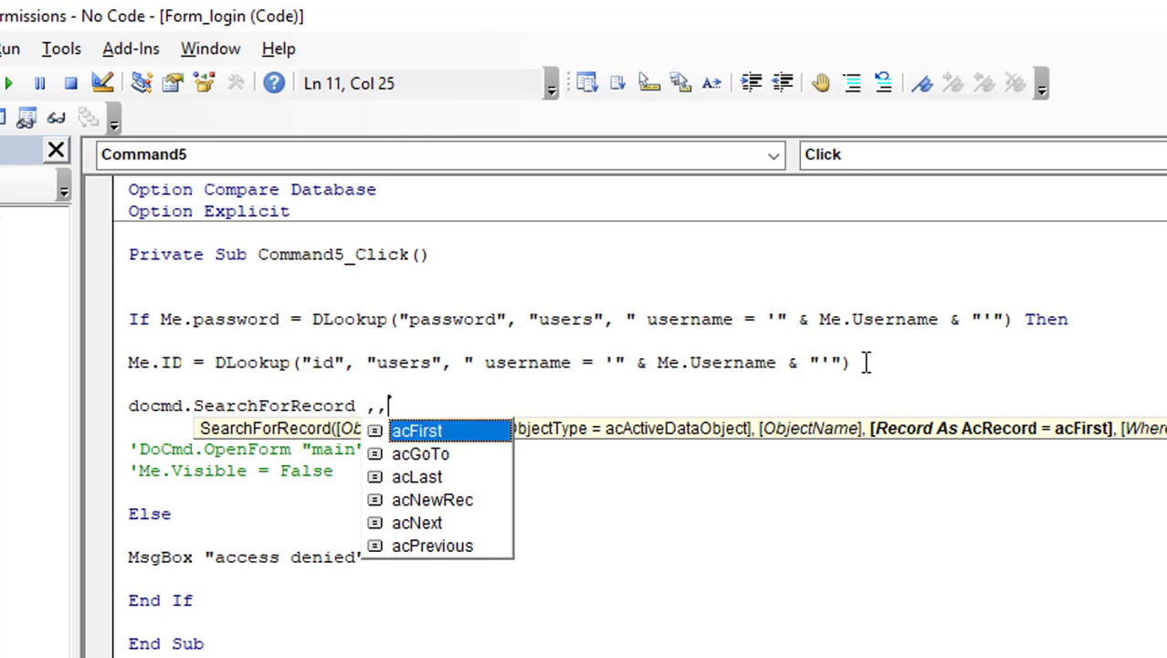
{"action": "key", "text": "Tab"}
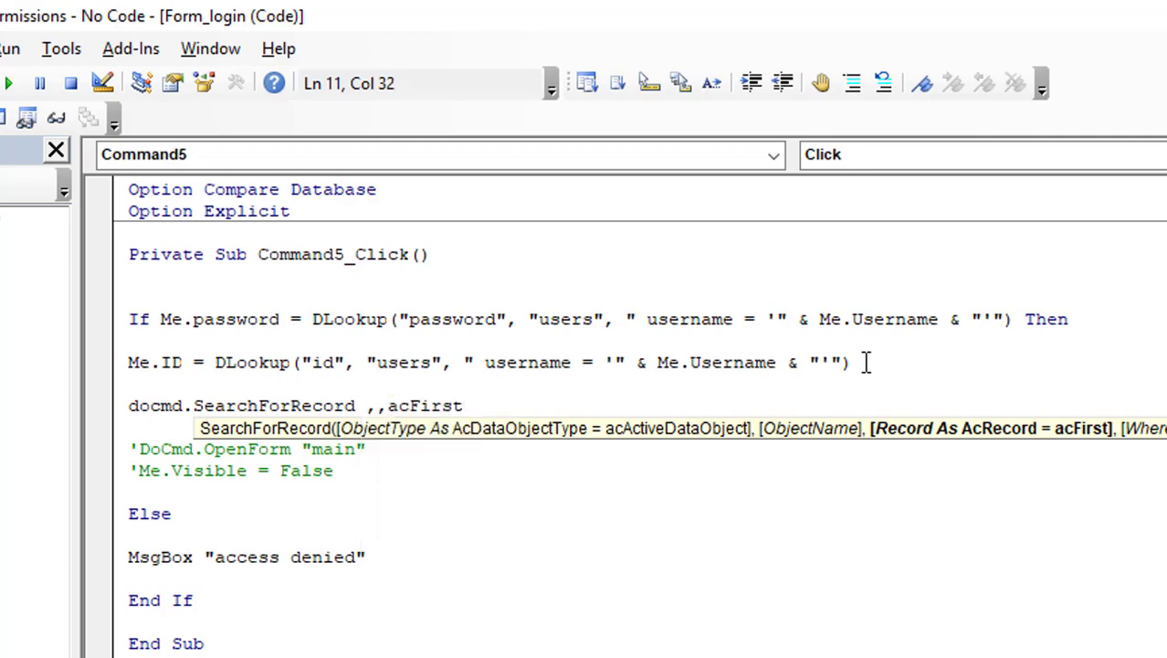
{"action": "type", "text": ","}
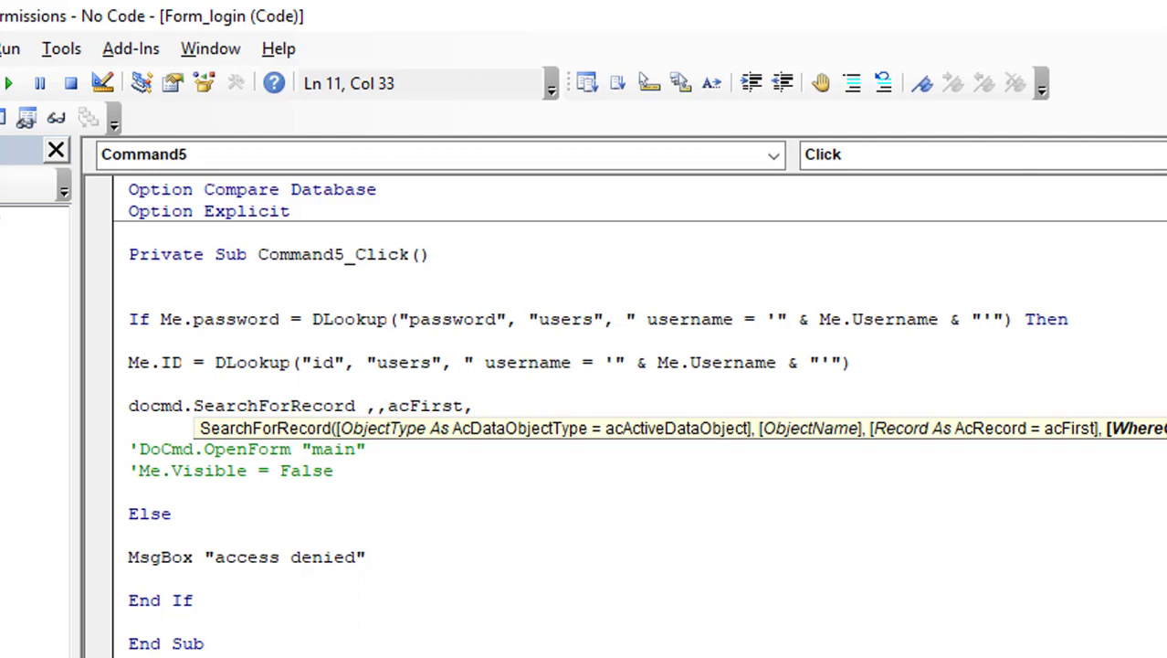
{"action": "type", "text": "\"id = \" & m"}
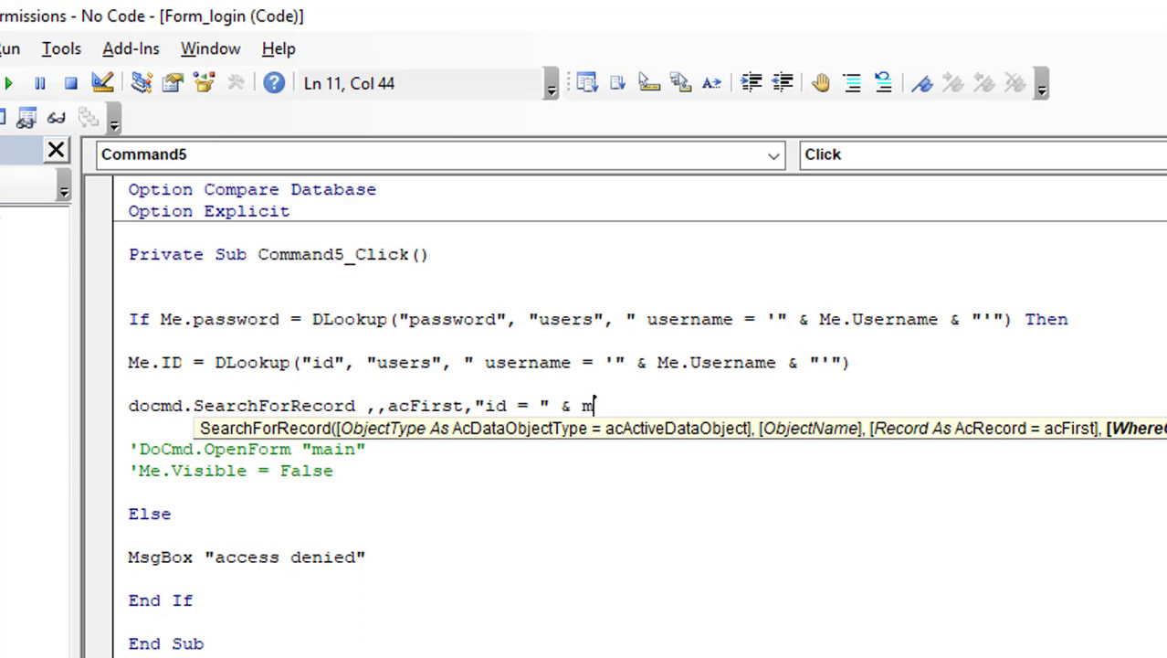
{"action": "type", "text": "e.ID & \"\""}
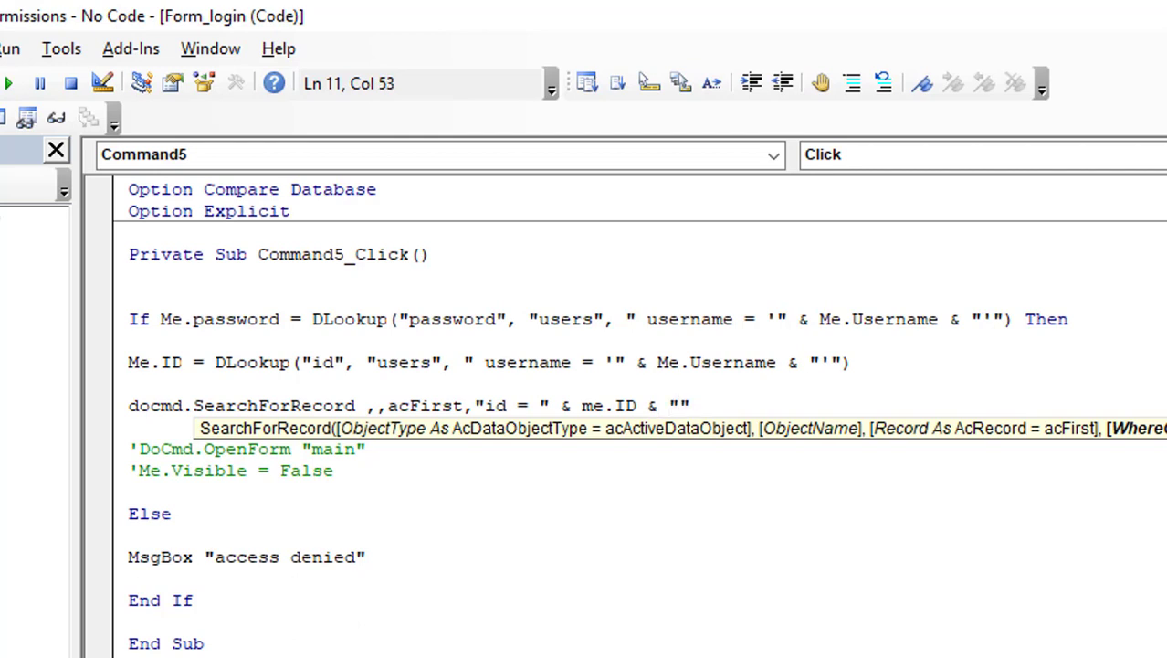
{"action": "left_click", "coordinate": [534, 594]}
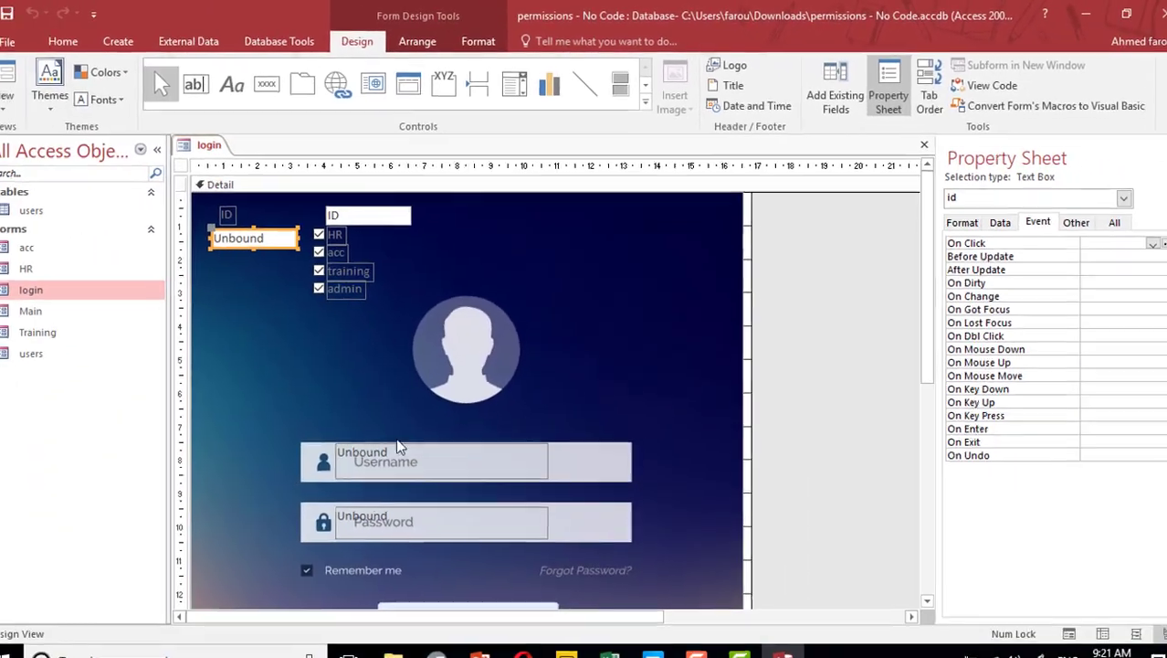
In Form View, log in on the login form with the admin user's name and password
{"action": "key", "text": "F5"}
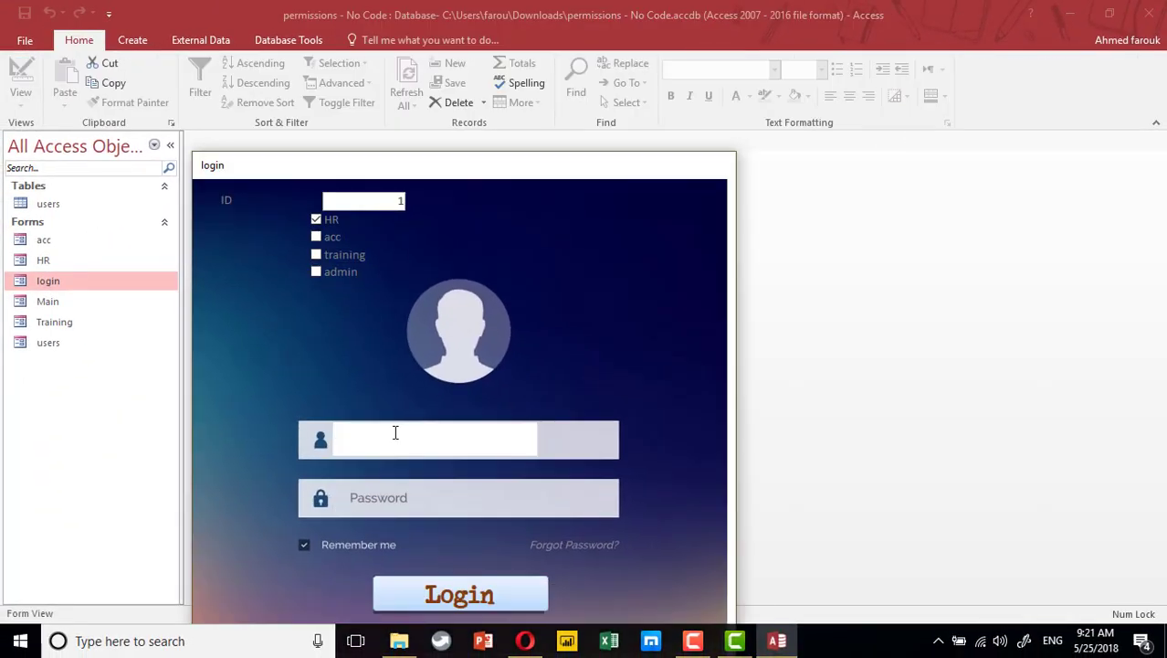
{"action": "type", "text": "kim"}
{"action": "key", "text": "Tab"}
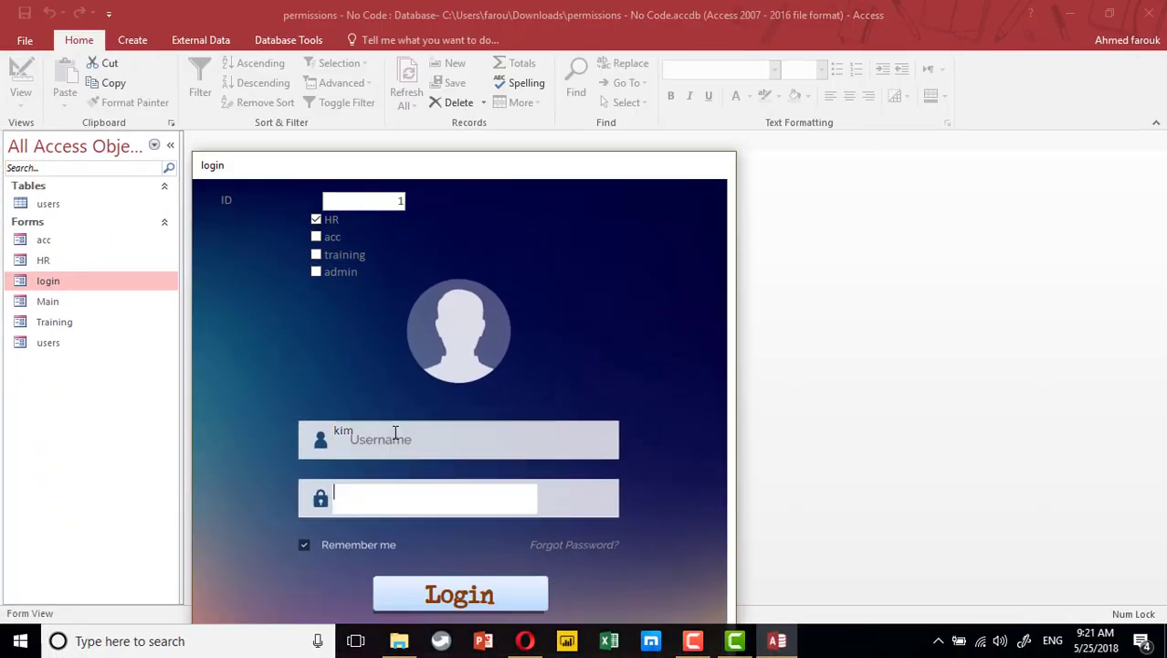
{"action": "type", "text": "123"}
{"action": "left_click", "coordinate": [473, 589]}
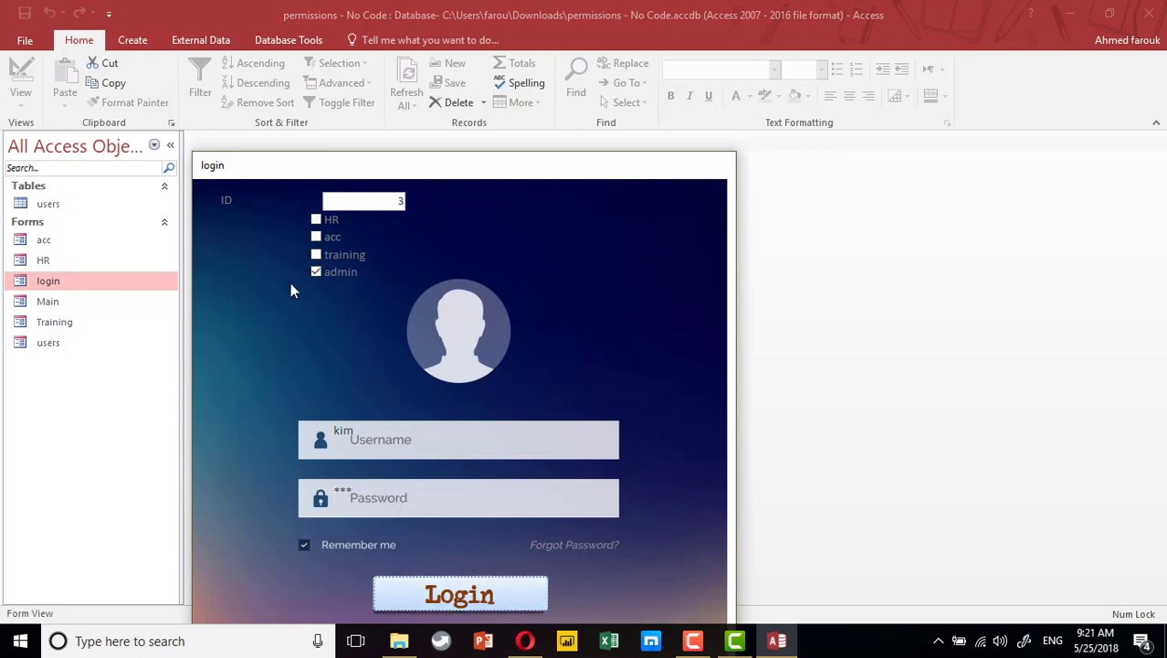
Replace the username and log in as the acc user with their password
{"action": "double_click", "coordinate": [343, 436]}
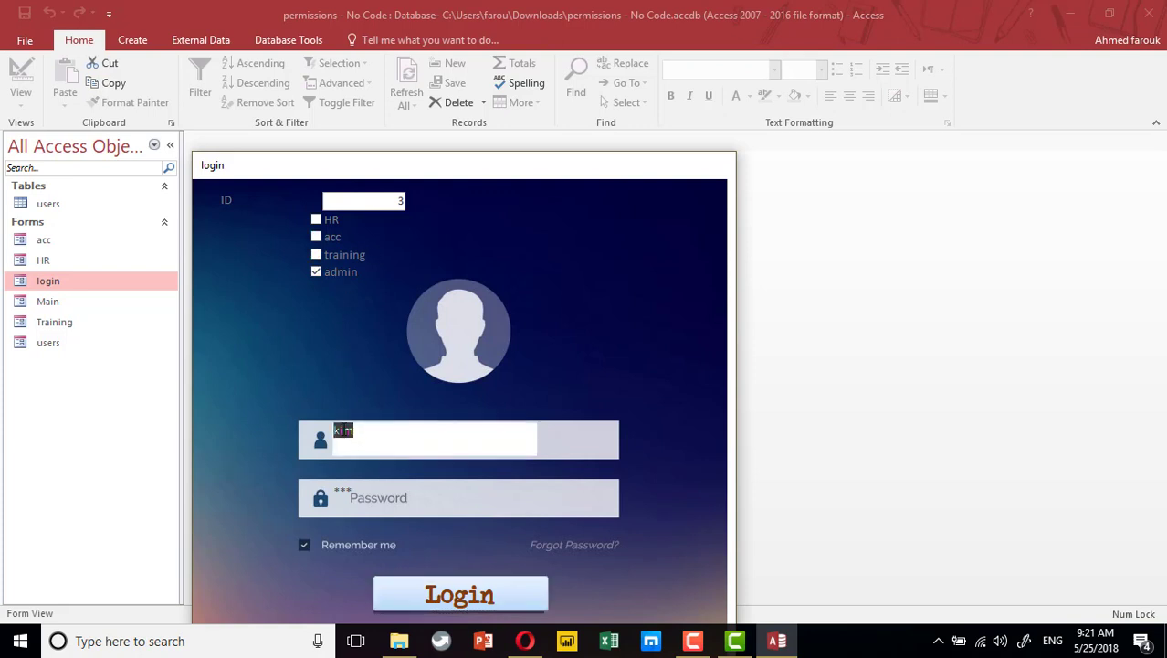
{"action": "type", "text": "hany"}
{"action": "key", "text": "Tab"}
{"action": "type", "text": "12"}
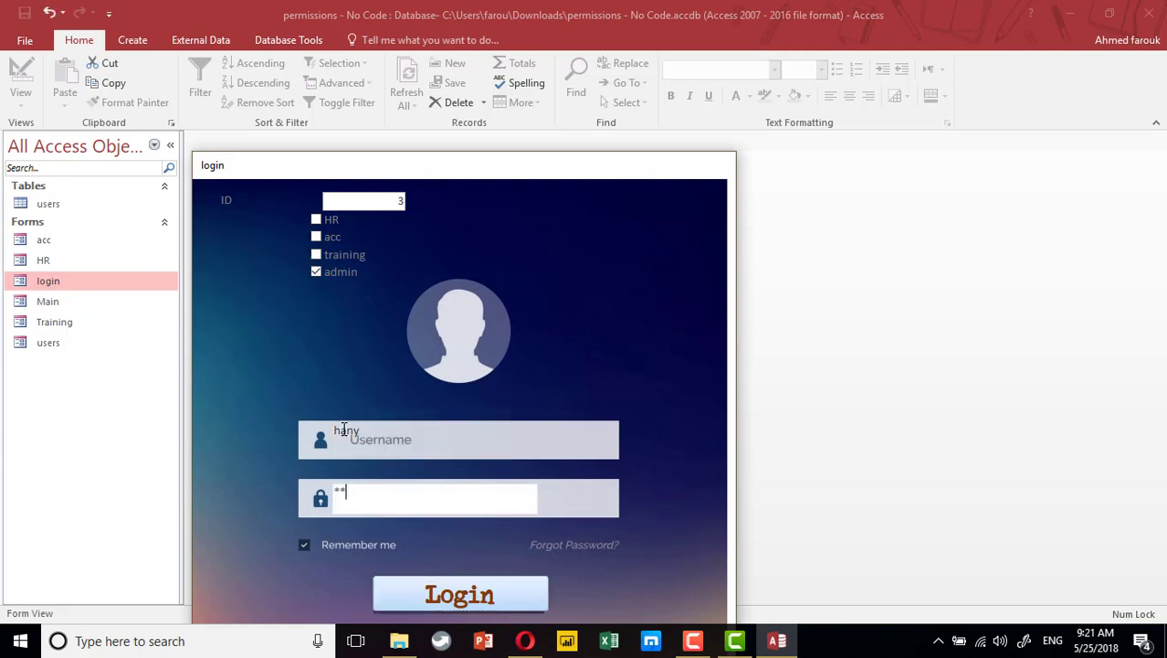
{"action": "left_click", "coordinate": [473, 597]}
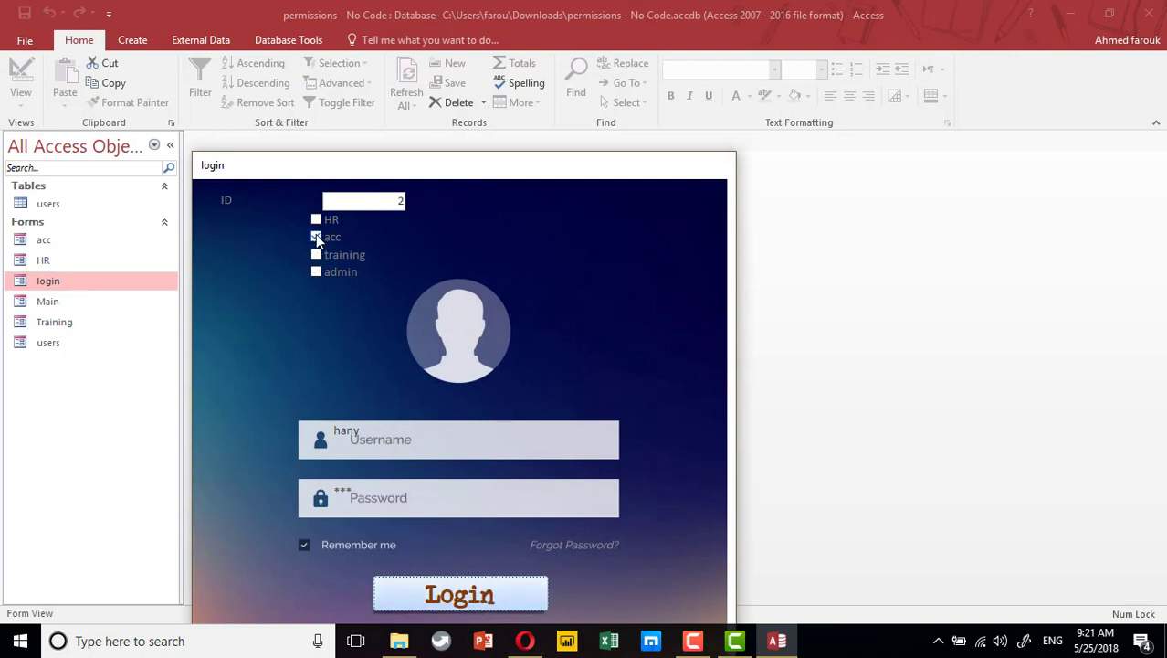
In the users table, give record 4 a new password, then close the table
{"action": "double_click", "coordinate": [50, 204]}
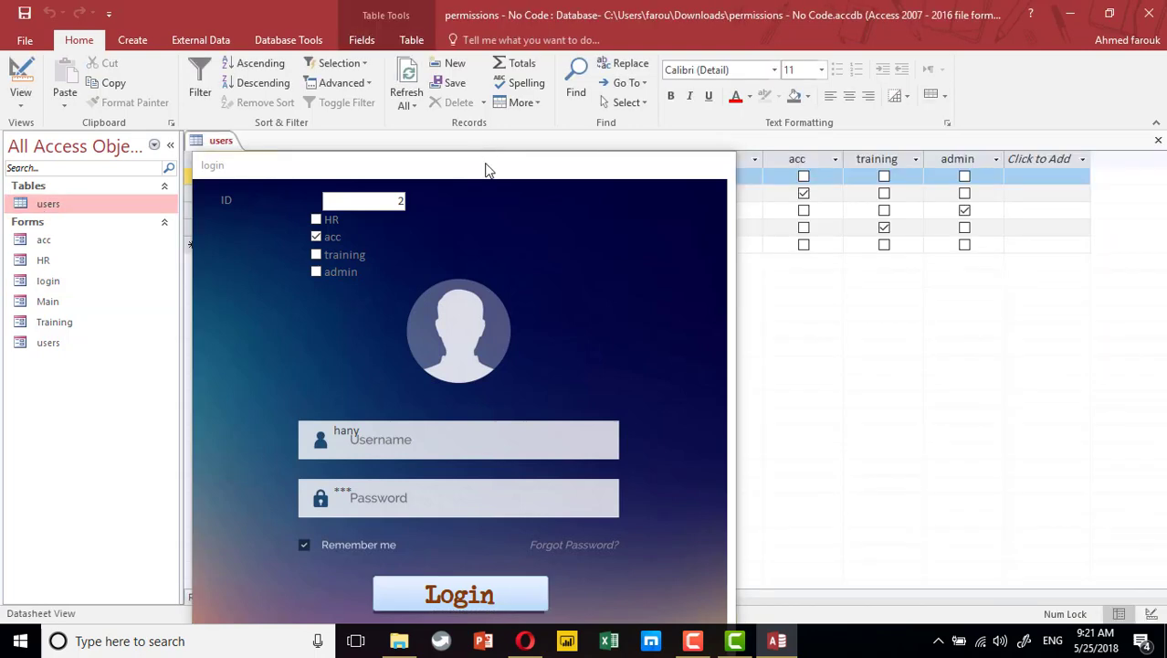
{"action": "left_click_drag", "start_coordinate": [486, 170], "coordinate": [496, 387]}
{"action": "left_click", "coordinate": [407, 219]}
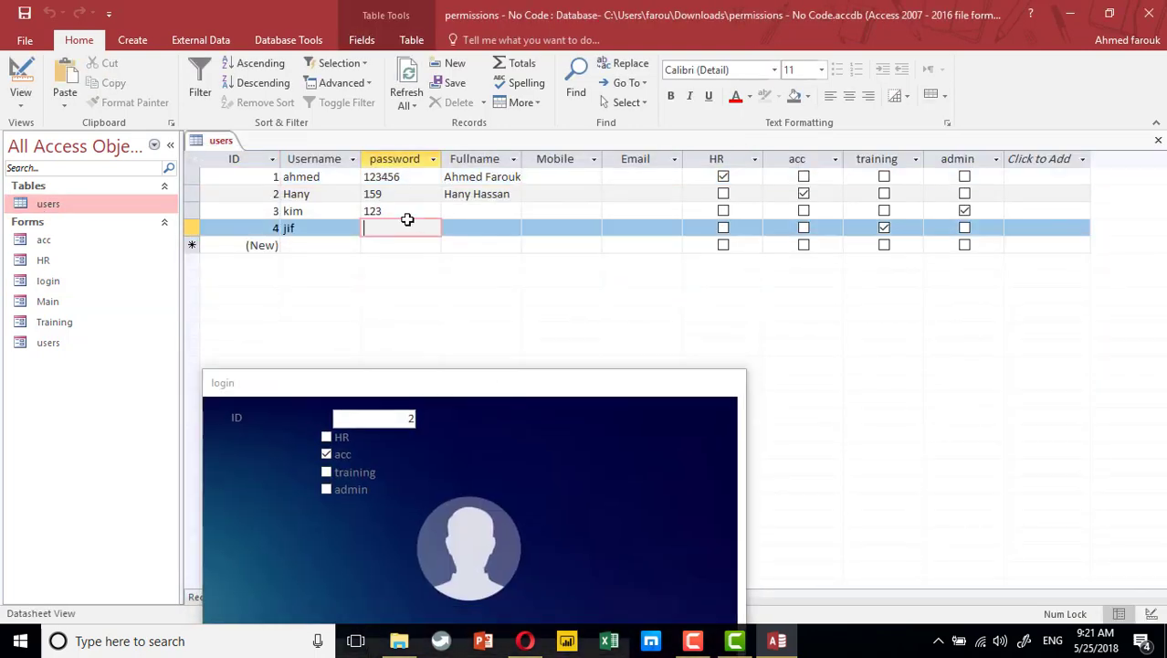
{"action": "type", "text": "111"}
{"action": "left_click", "coordinate": [1158, 139]}
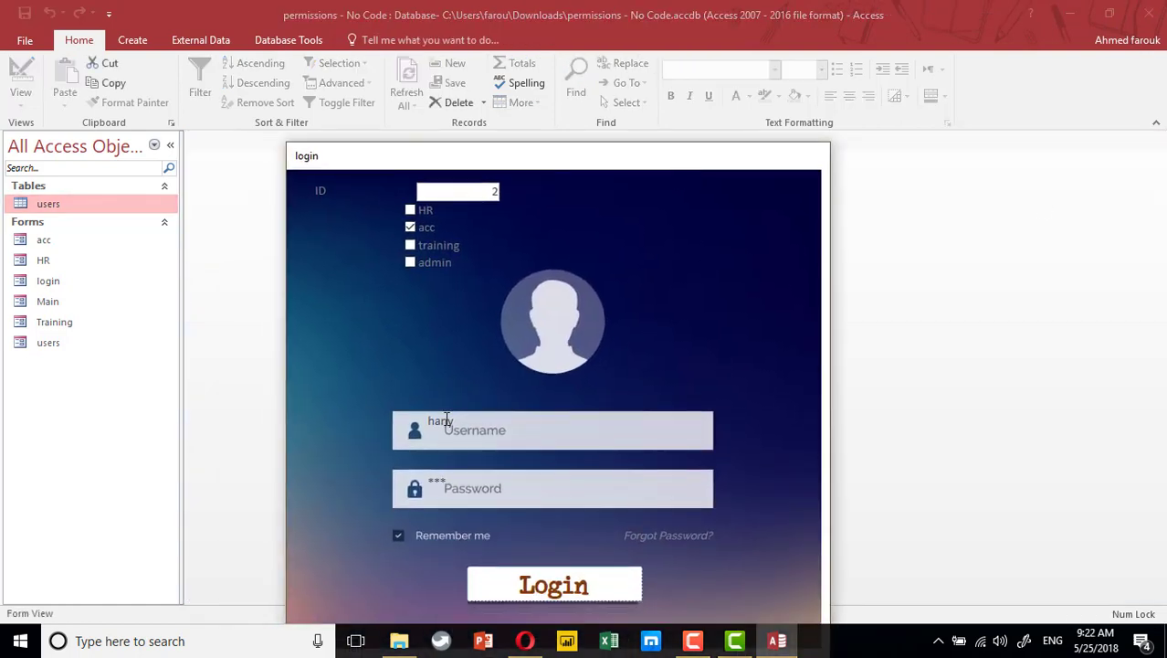
Log in as record 4's user, loading ID 4 with only training ticked
{"action": "left_click", "coordinate": [447, 420]}
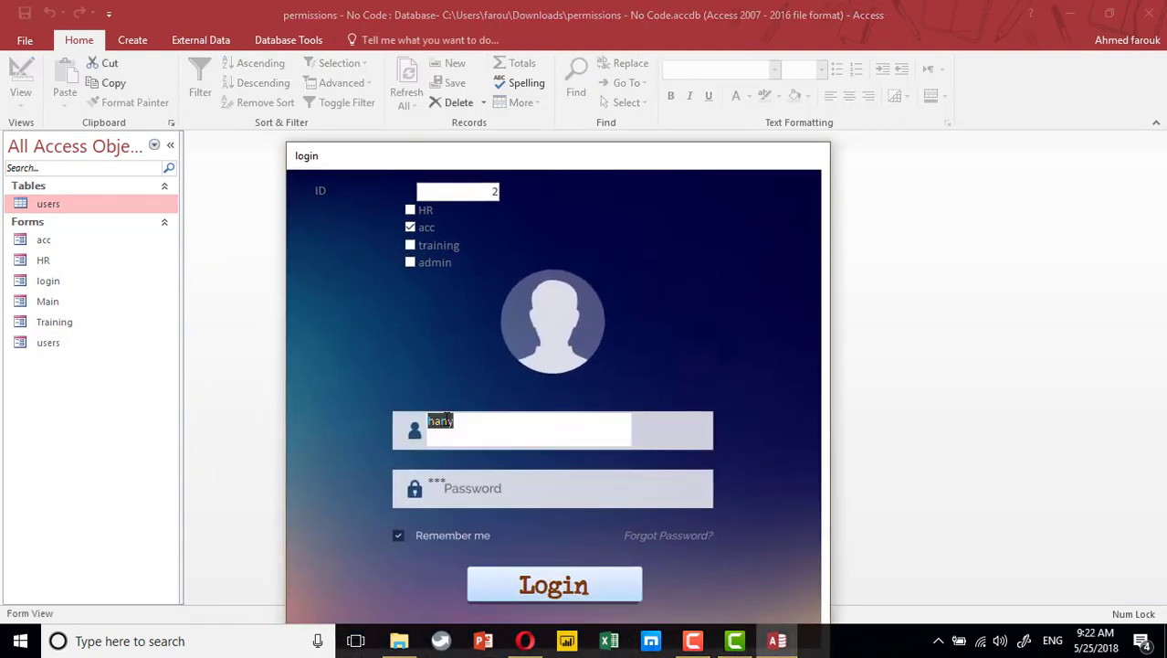
{"action": "type", "text": "jif"}
{"action": "key", "text": "Tab"}
{"action": "type", "text": "111"}
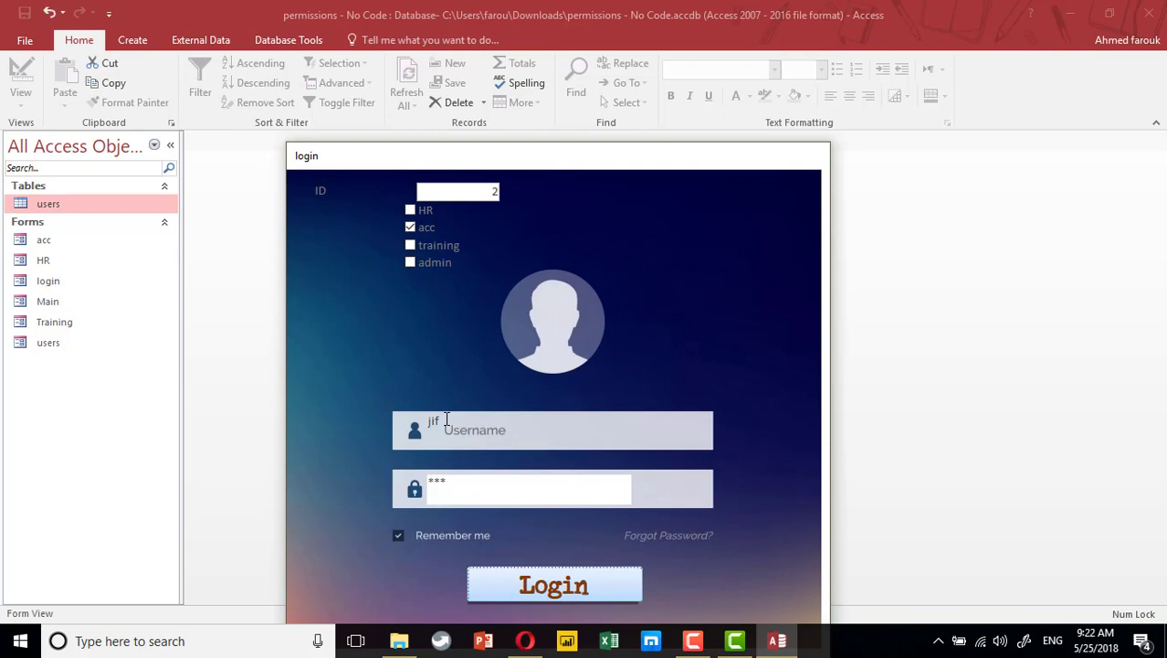
{"action": "key", "text": "Return"}
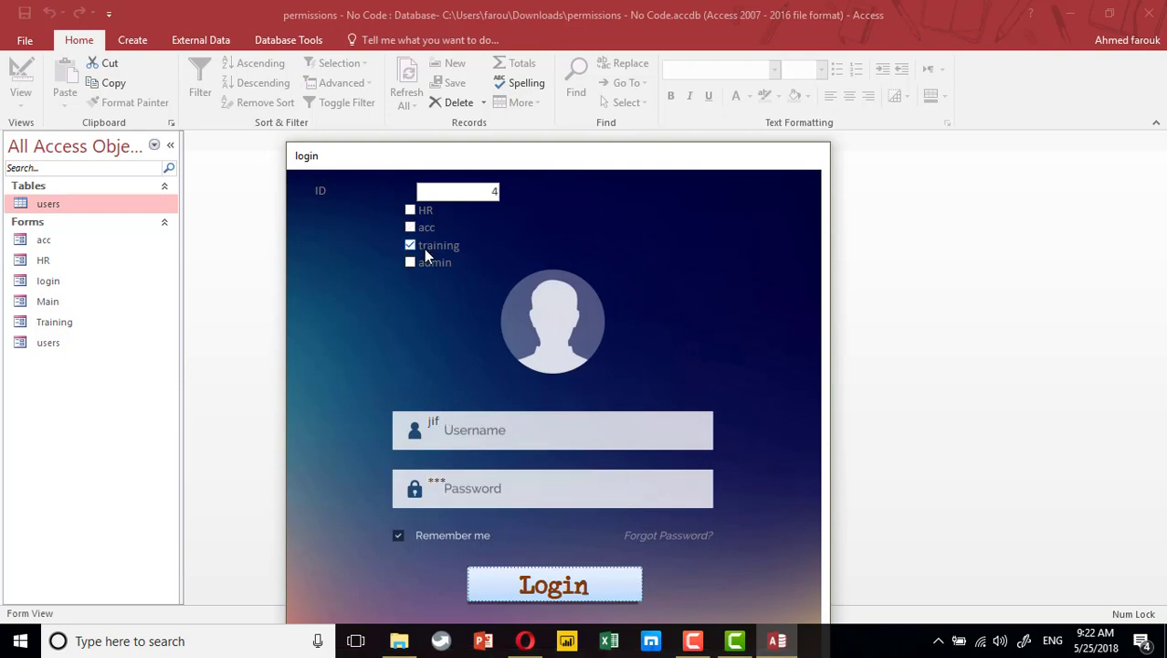
{"action": "right_click", "coordinate": [691, 235]}
In Design View, set Visible to No for the ID box and HR, acc, training, admin checkboxes
{"action": "right_click", "coordinate": [659, 167]}
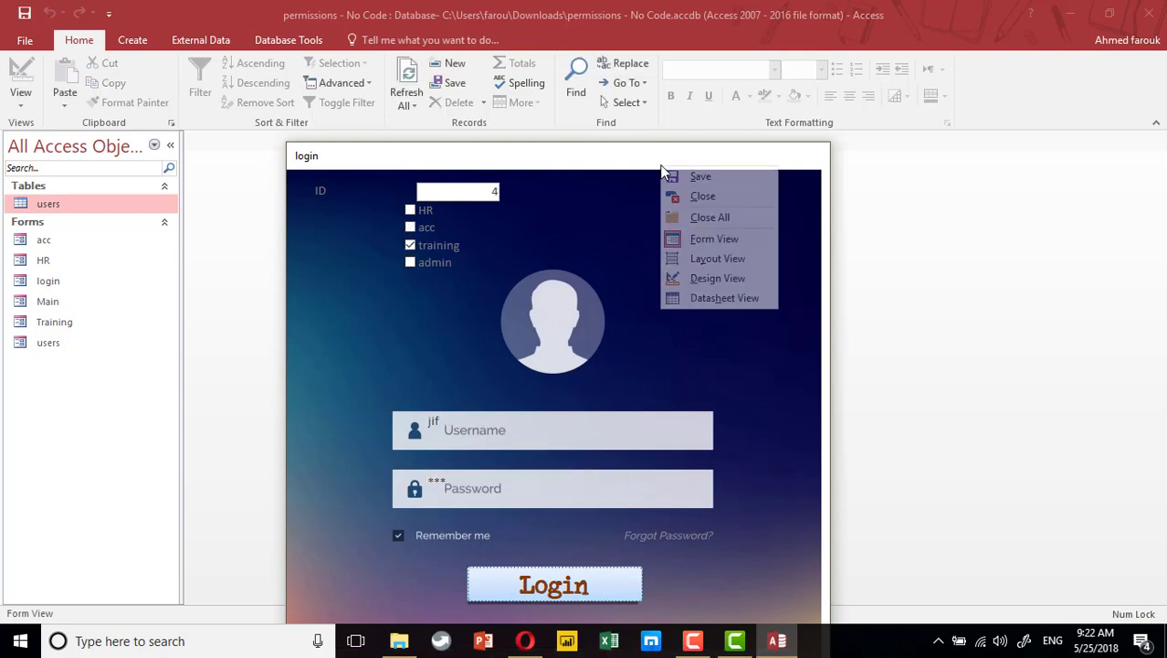
{"action": "left_click", "coordinate": [685, 277]}
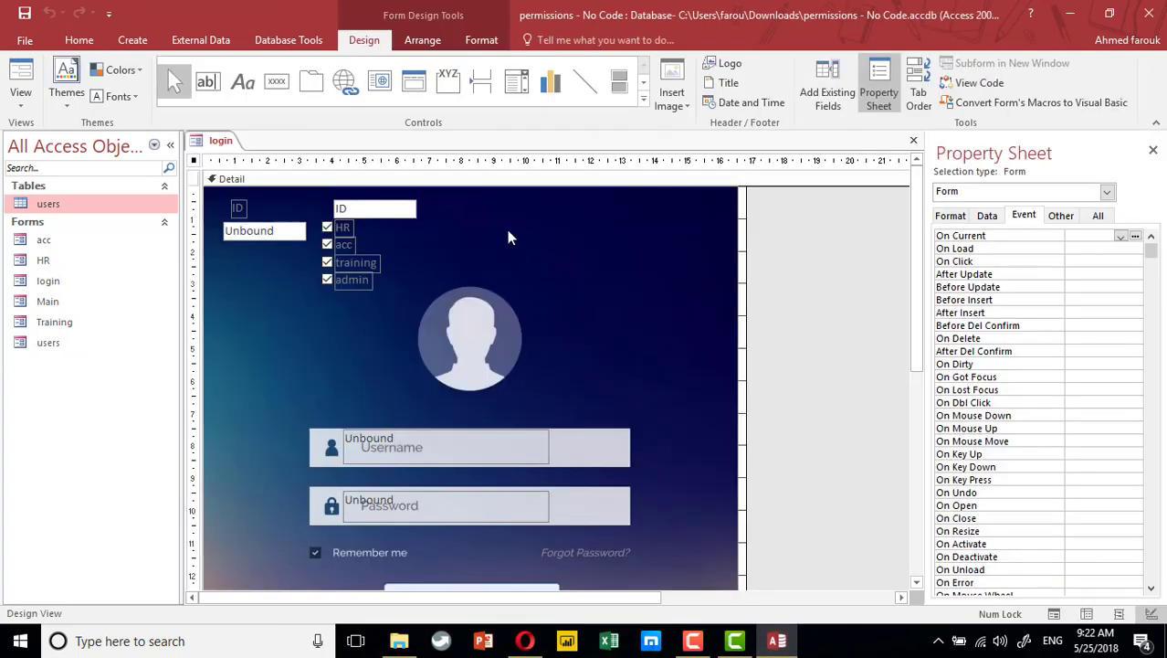
{"action": "left_click", "coordinate": [360, 212]}
{"action": "left_click", "coordinate": [333, 230], "text": "shift"}
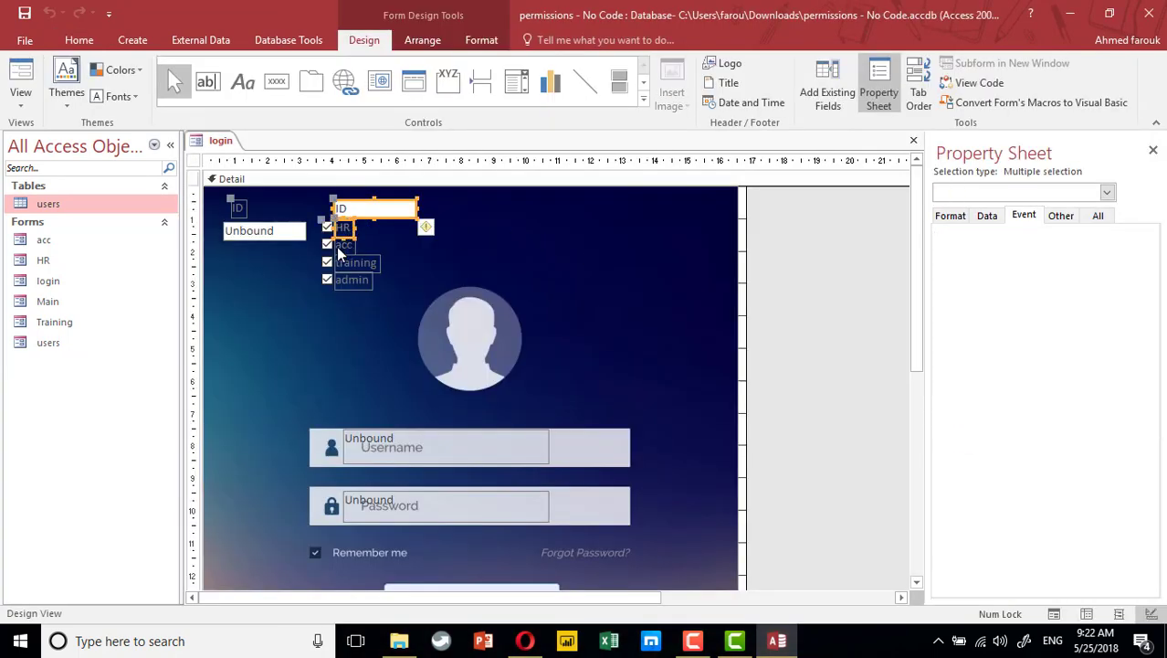
{"action": "left_click", "coordinate": [329, 245], "text": "shift"}
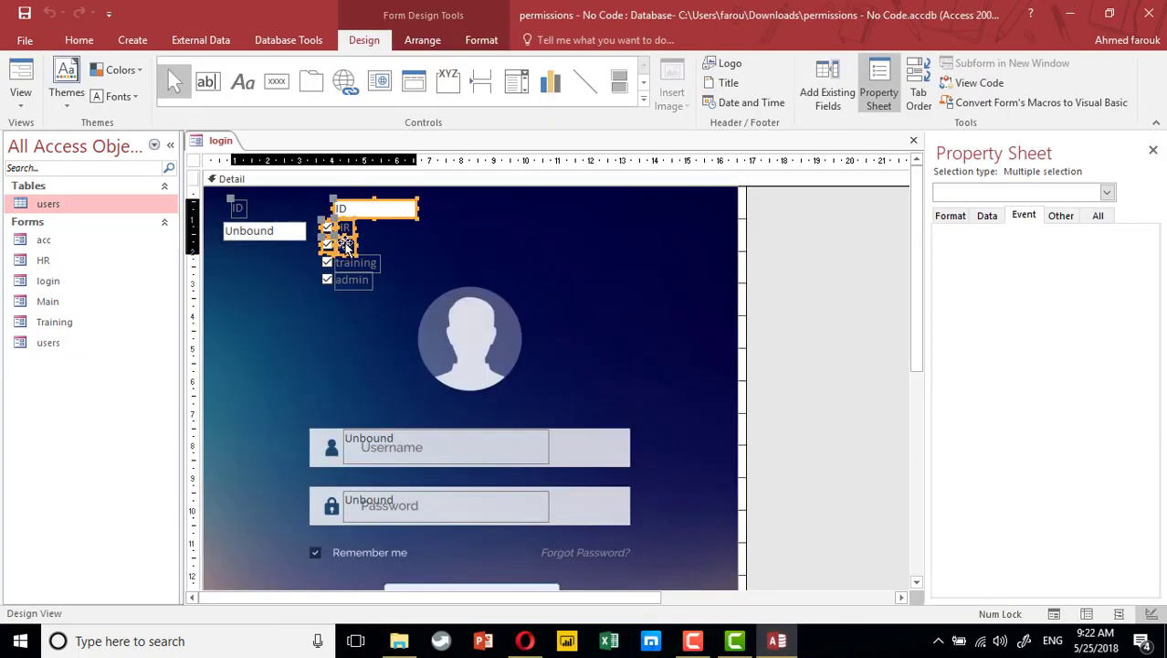
{"action": "left_click", "coordinate": [327, 263], "text": "shift"}
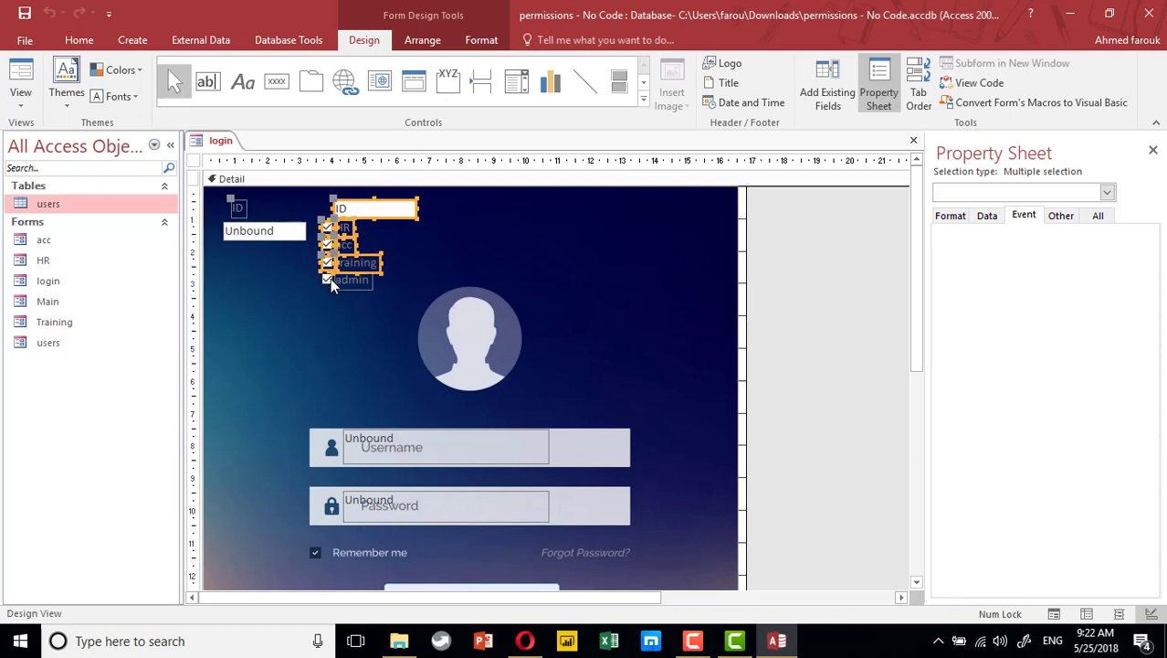
{"action": "left_click", "coordinate": [356, 285], "text": "shift"}
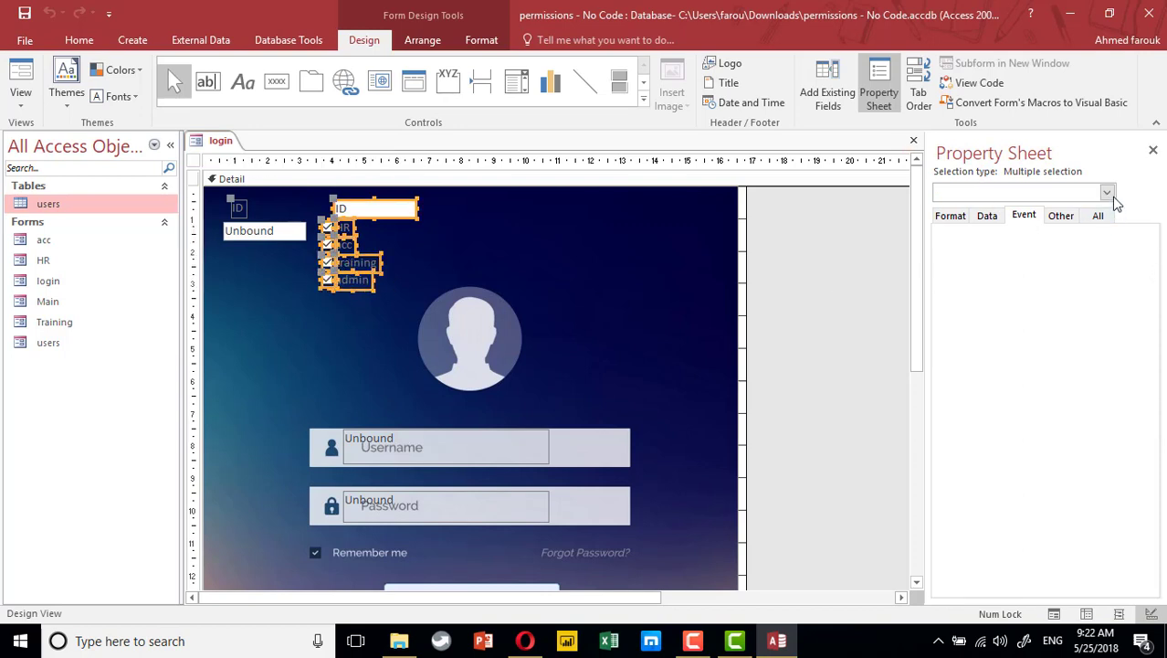
{"action": "left_click", "coordinate": [1060, 216]}
{"action": "left_click", "coordinate": [950, 215]}
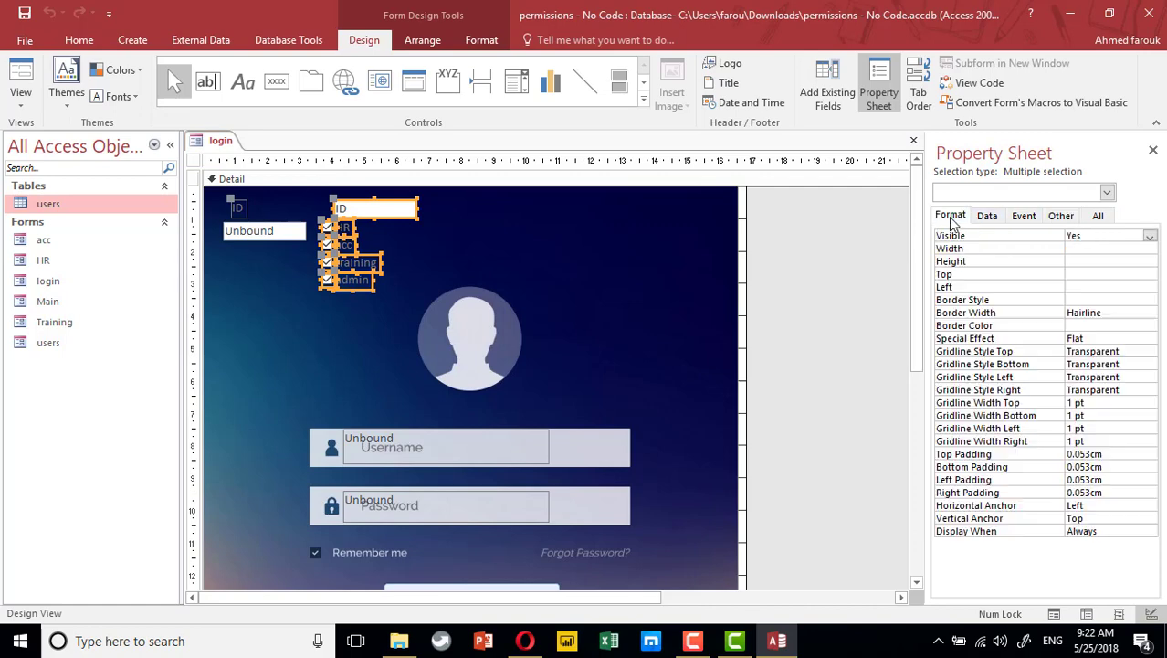
{"action": "left_click", "coordinate": [1150, 236]}
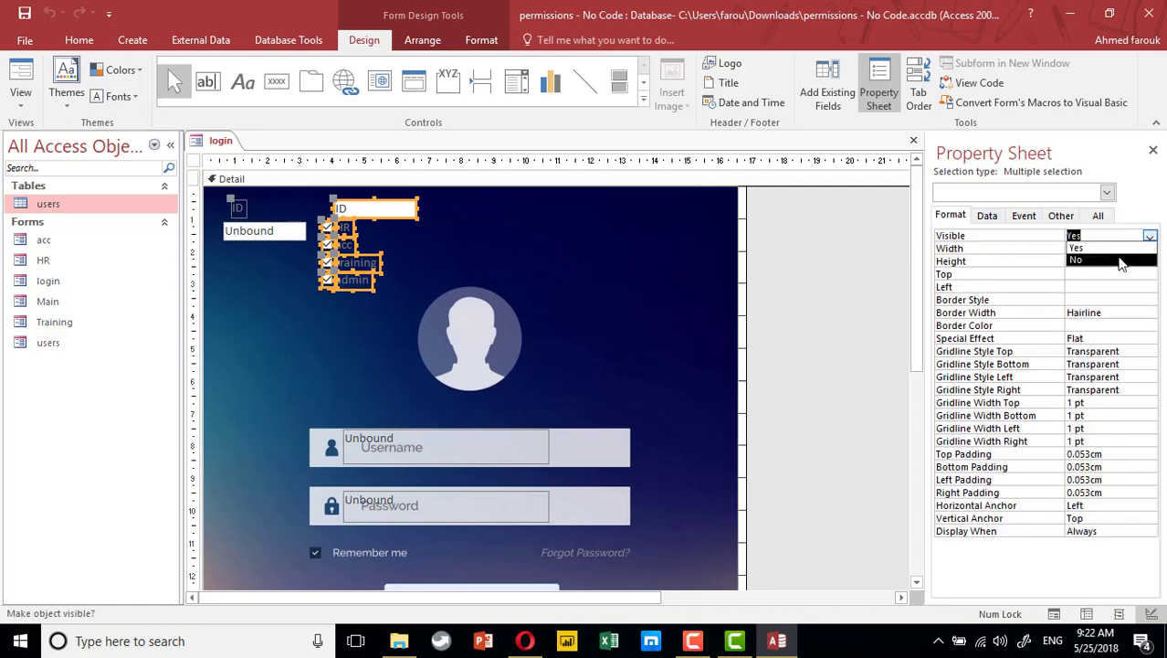
{"action": "left_click", "coordinate": [1087, 260]}
Check the hidden fields in Form View, then return the login form to Design View
{"action": "left_click", "coordinate": [22, 71]}
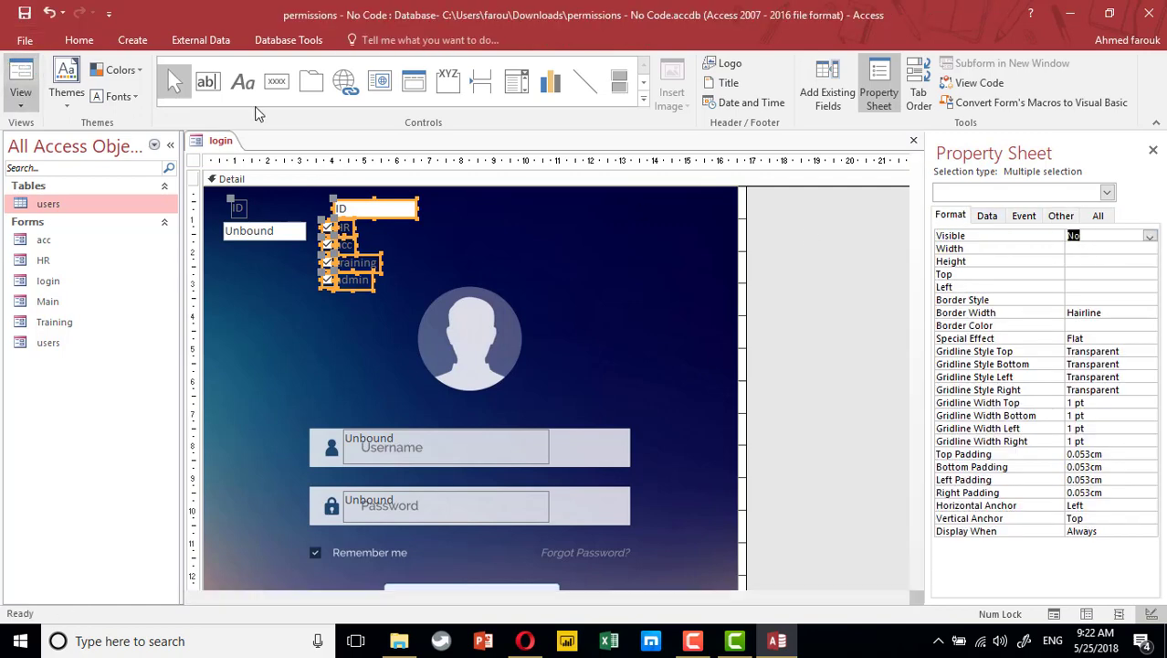
{"action": "left_click_drag", "start_coordinate": [653, 171], "coordinate": [688, 90]}
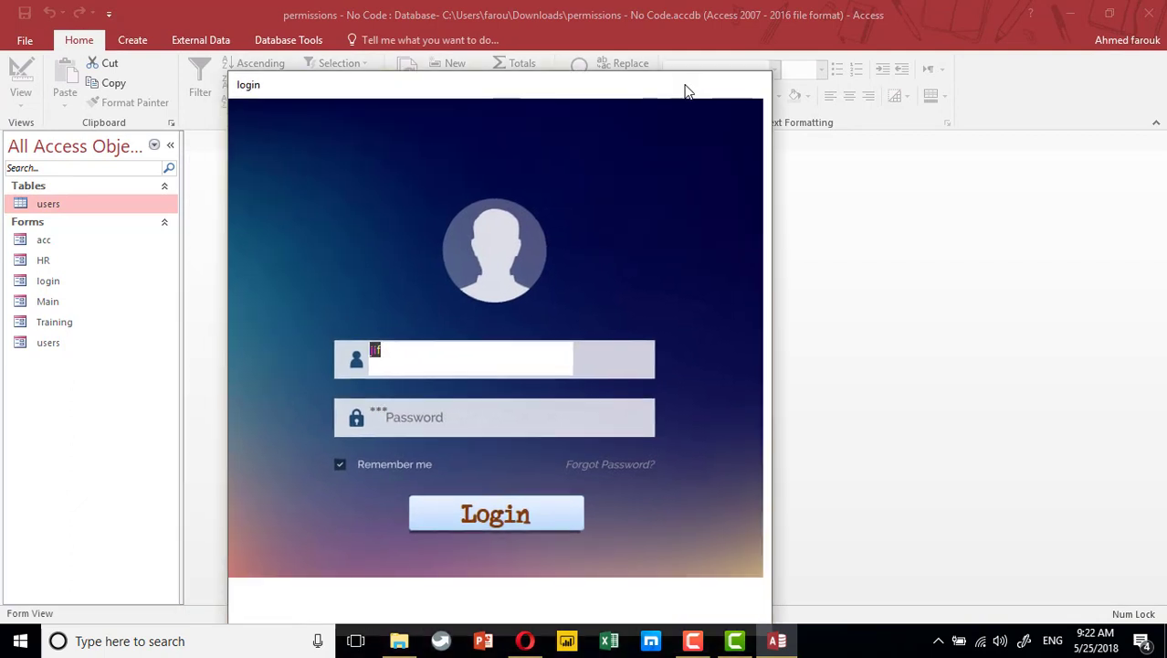
{"action": "right_click", "coordinate": [710, 248]}
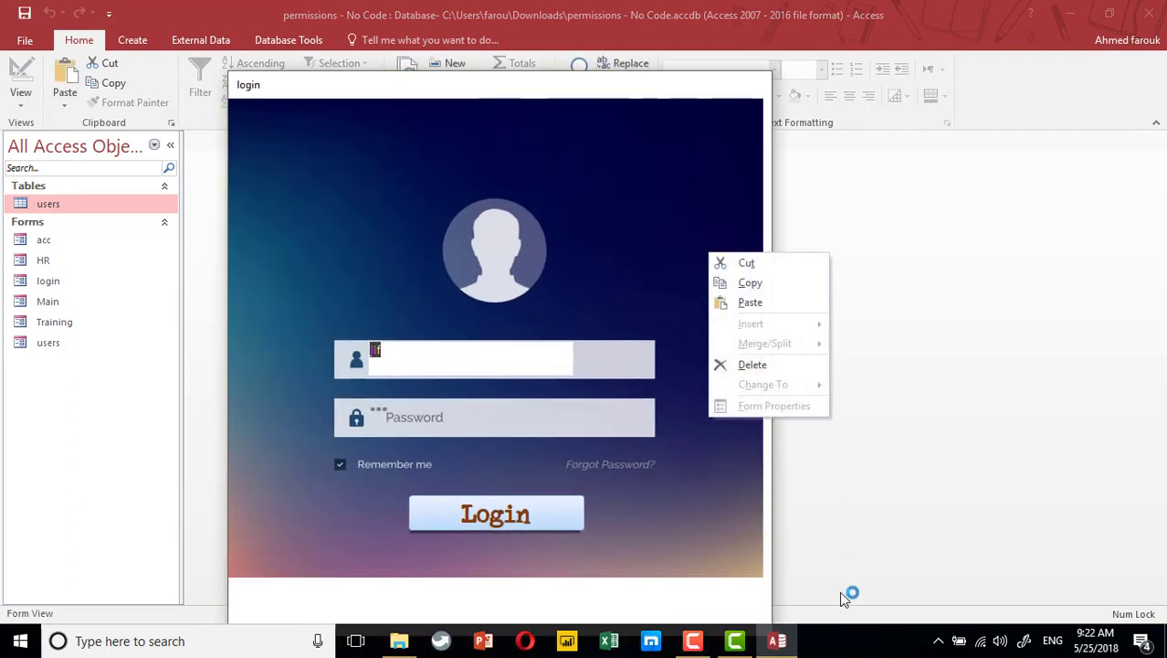
{"action": "left_click", "coordinate": [808, 630]}
{"action": "right_click", "coordinate": [702, 238]}
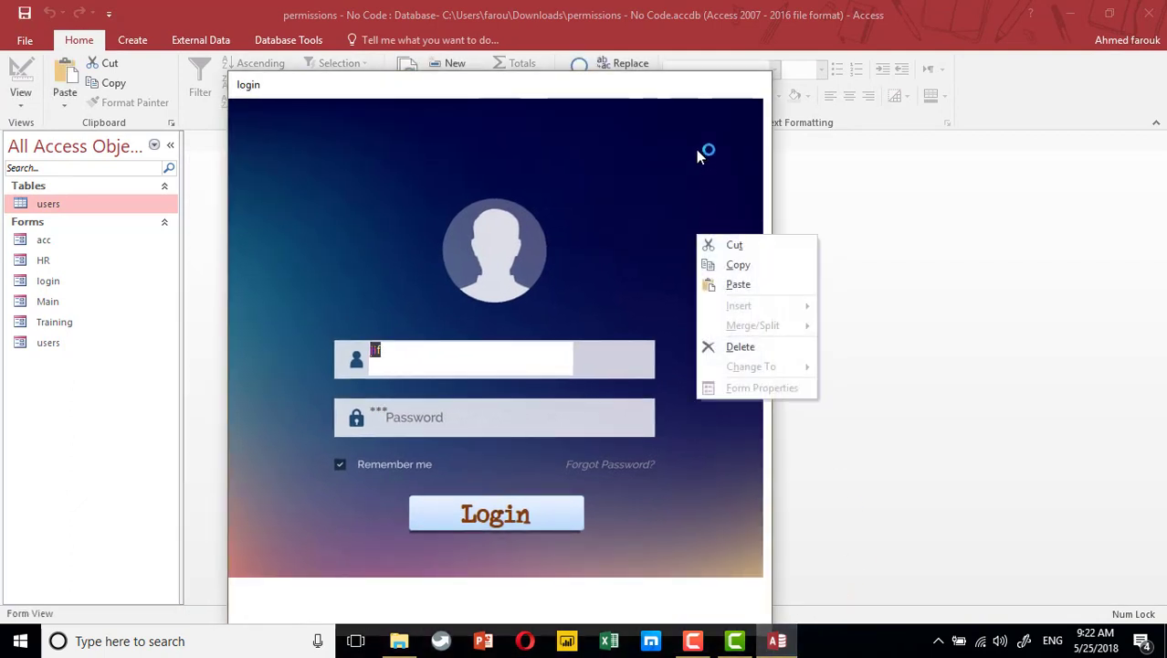
{"action": "right_click", "coordinate": [757, 95]}
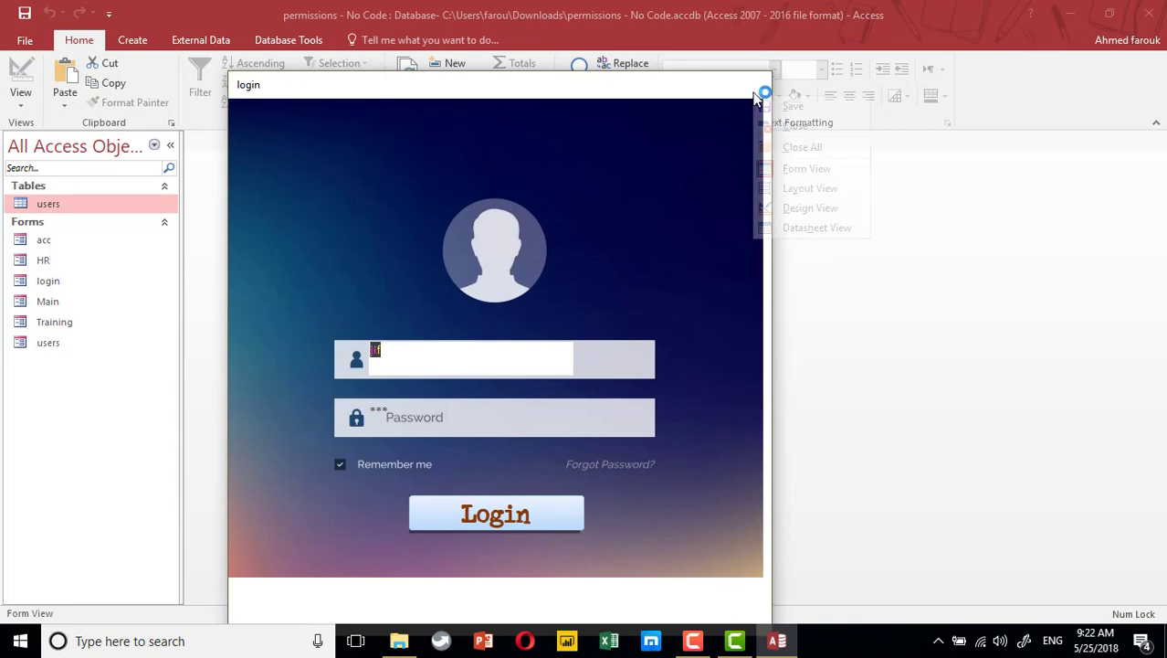
{"action": "left_click", "coordinate": [795, 209]}
{"action": "scroll", "coordinate": [498, 558], "scroll_direction": "down", "scroll_amount": 2}
Uncomment DoCmd.OpenForm "main" and Me.Visible = False in the Login button's On Click code
{"action": "left_click", "coordinate": [528, 530]}
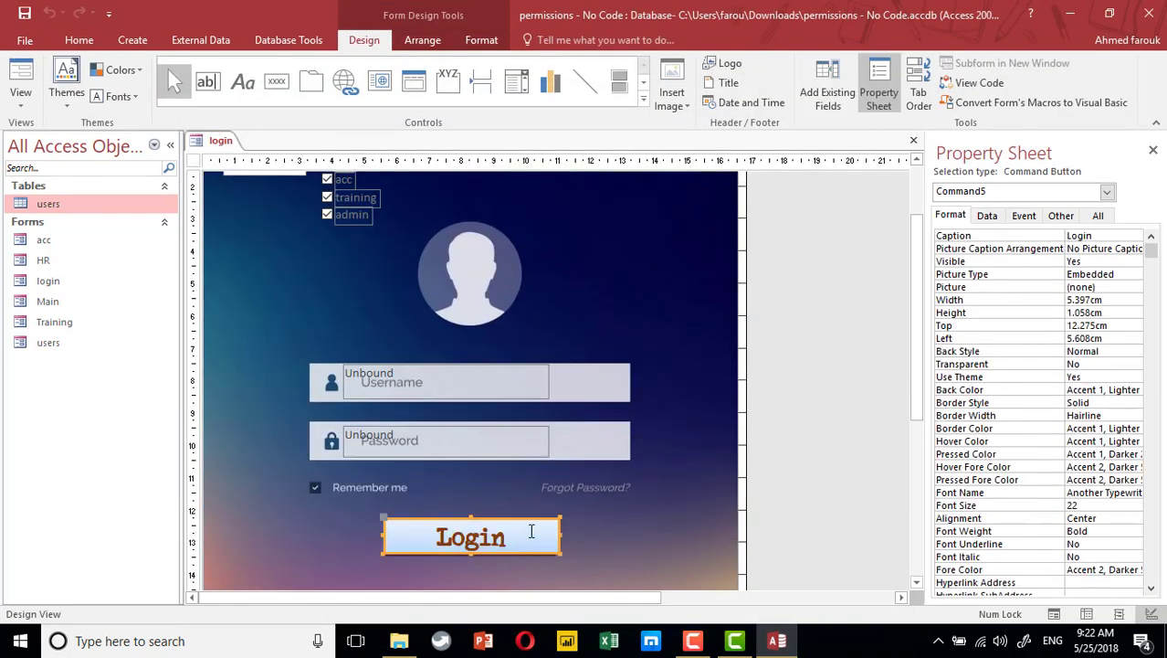
{"action": "left_click", "coordinate": [1024, 216]}
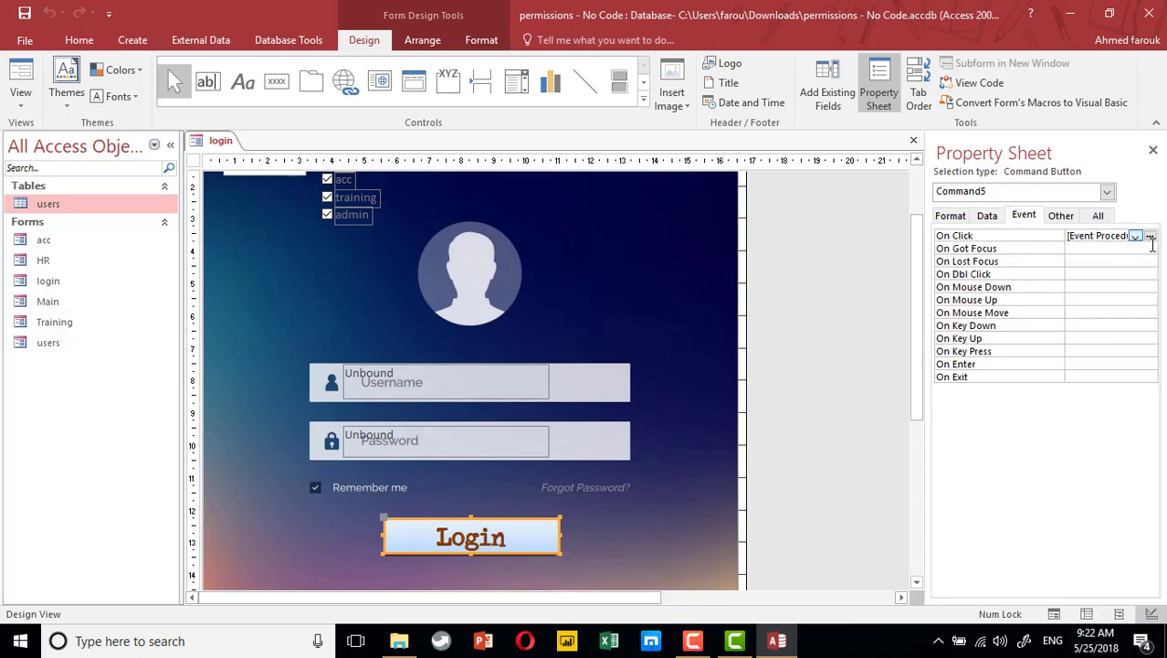
{"action": "left_click", "coordinate": [1150, 235]}
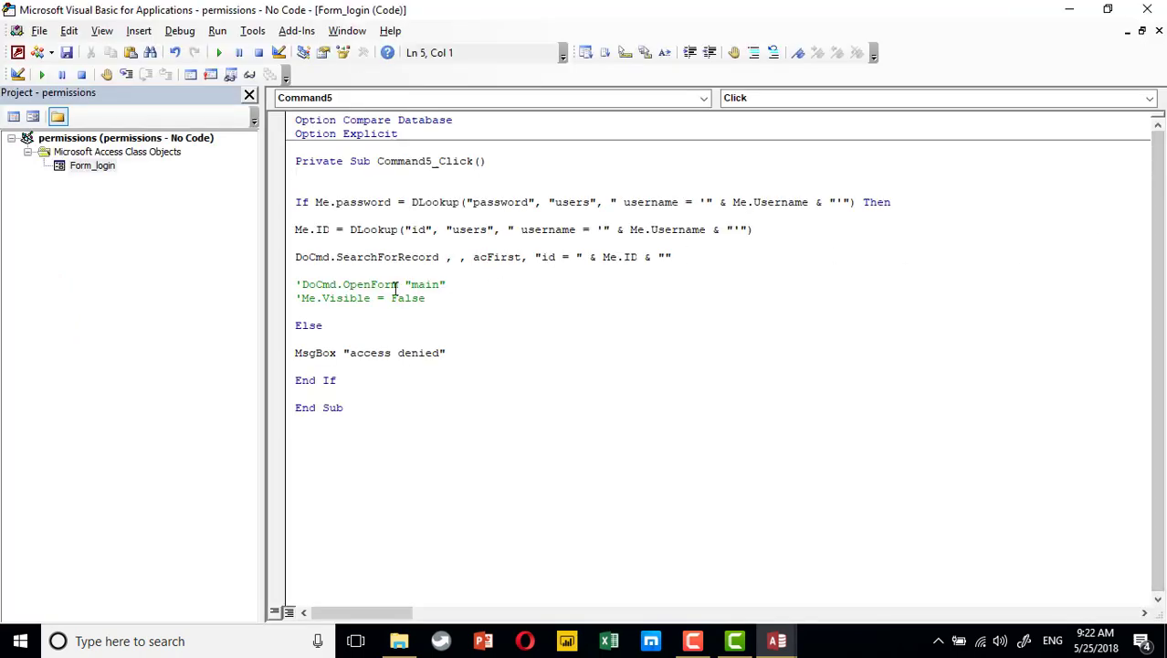
{"action": "left_click", "coordinate": [288, 286]}
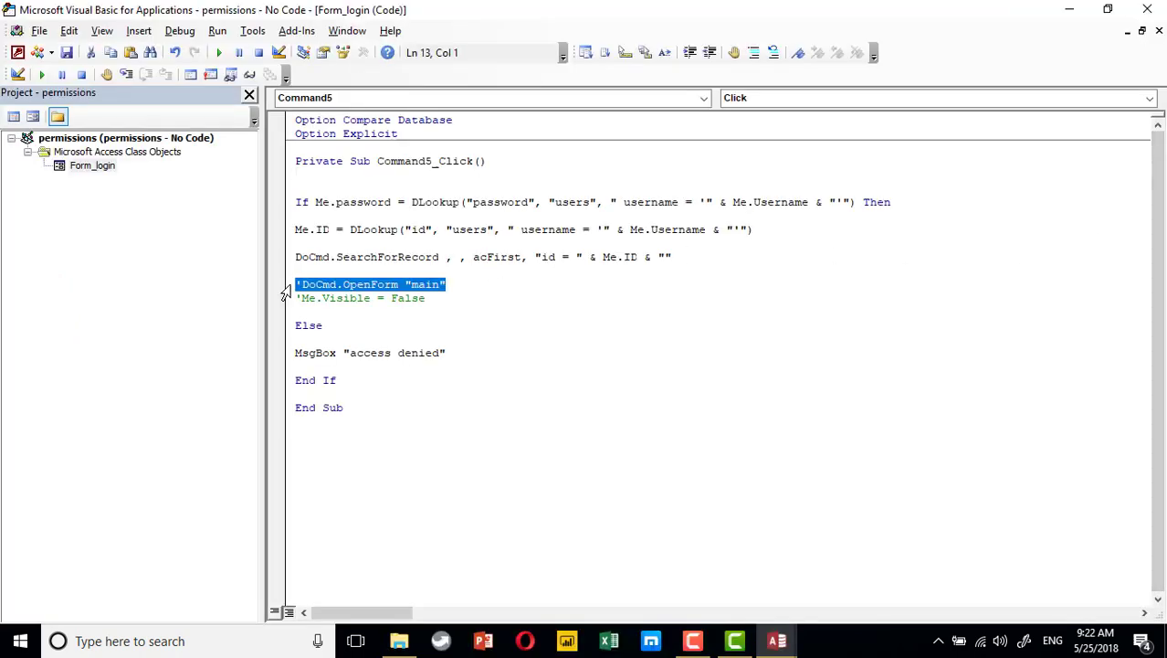
{"action": "left_click_drag", "start_coordinate": [286, 292], "coordinate": [286, 300]}
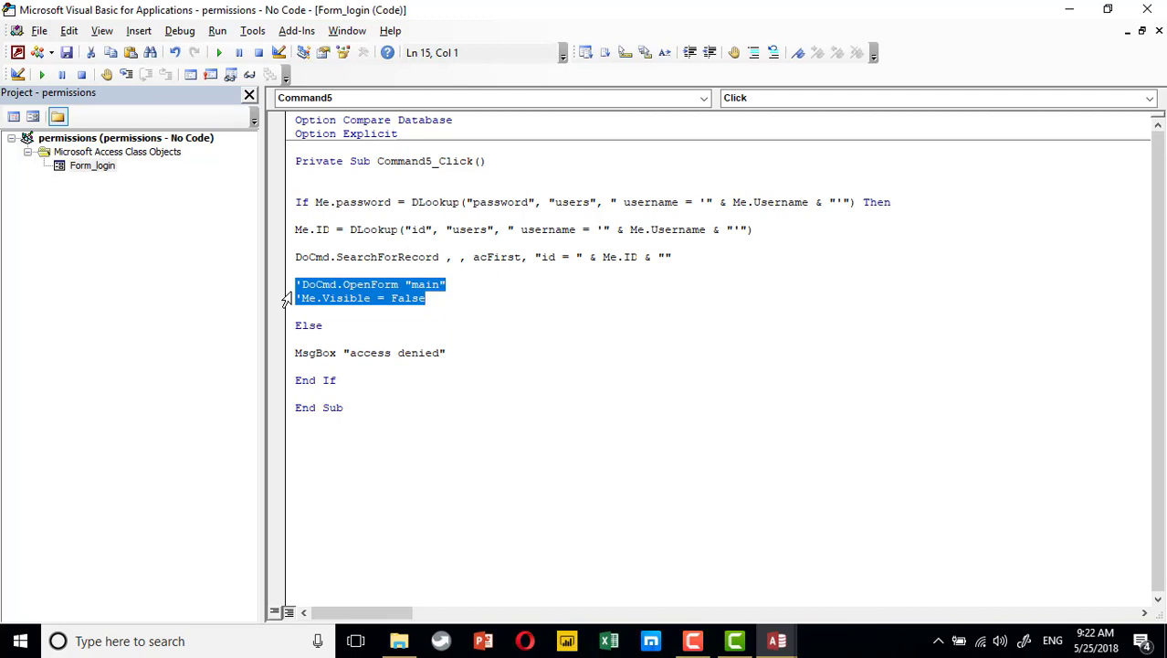
{"action": "left_click", "coordinate": [773, 52]}
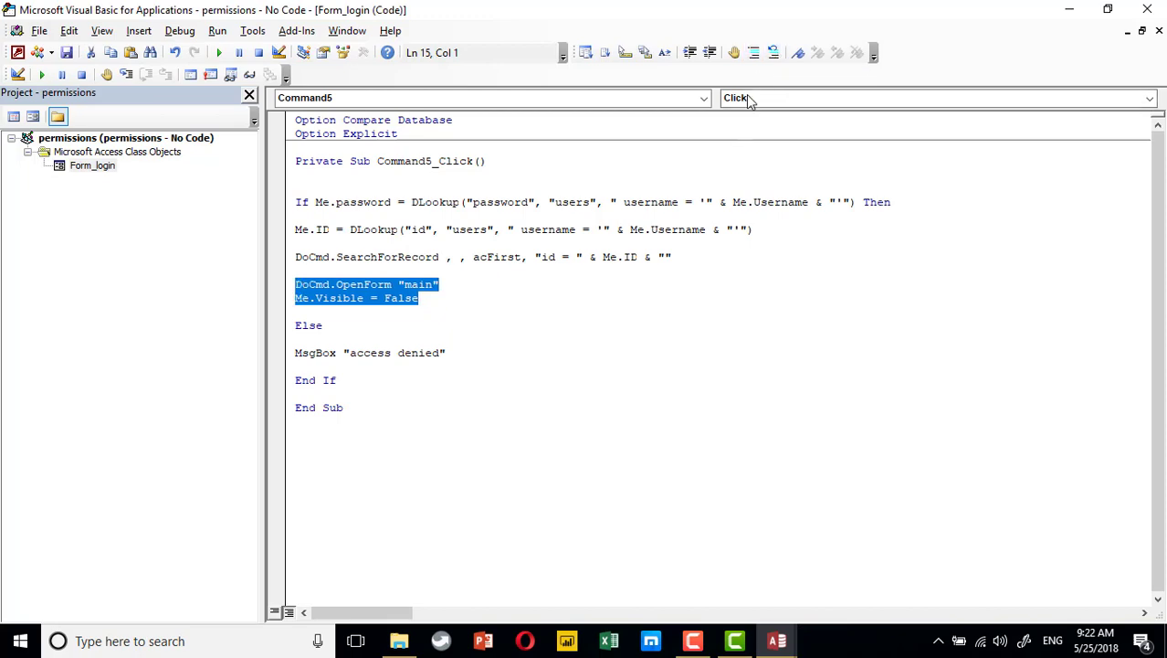
{"action": "left_click", "coordinate": [1149, 10]}
{"action": "scroll", "coordinate": [457, 340], "scroll_direction": "up", "scroll_amount": 2}
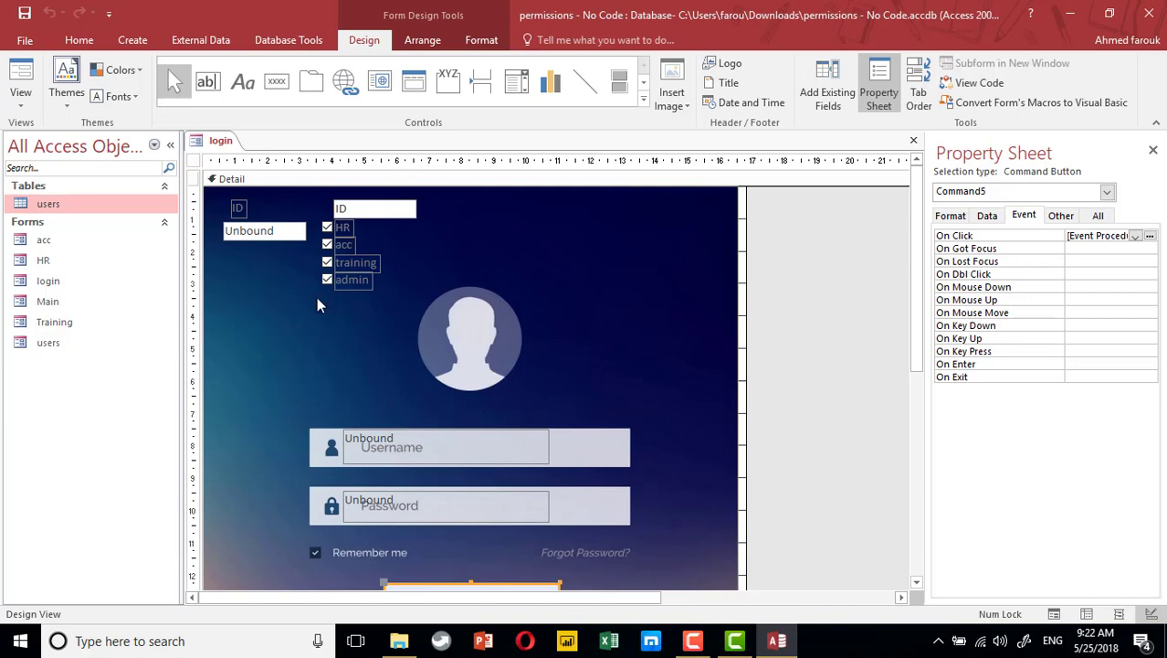
Close the login form design and open the Main form in Design View
{"action": "left_click", "coordinate": [914, 140]}
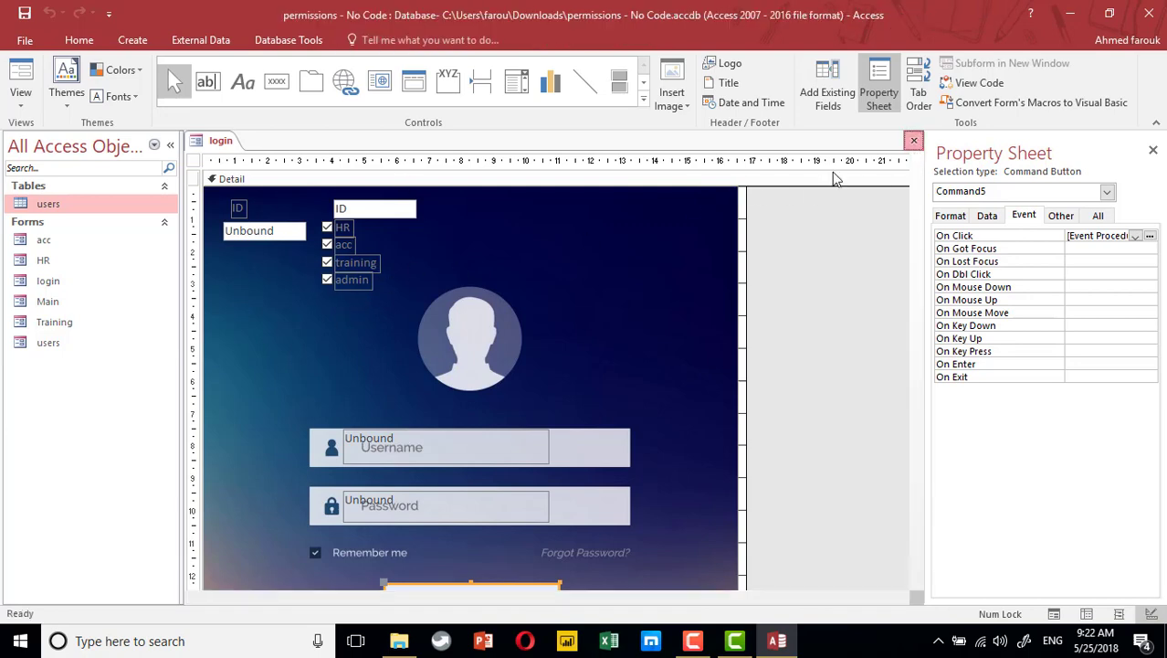
{"action": "left_click", "coordinate": [67, 301]}
{"action": "right_click", "coordinate": [67, 302]}
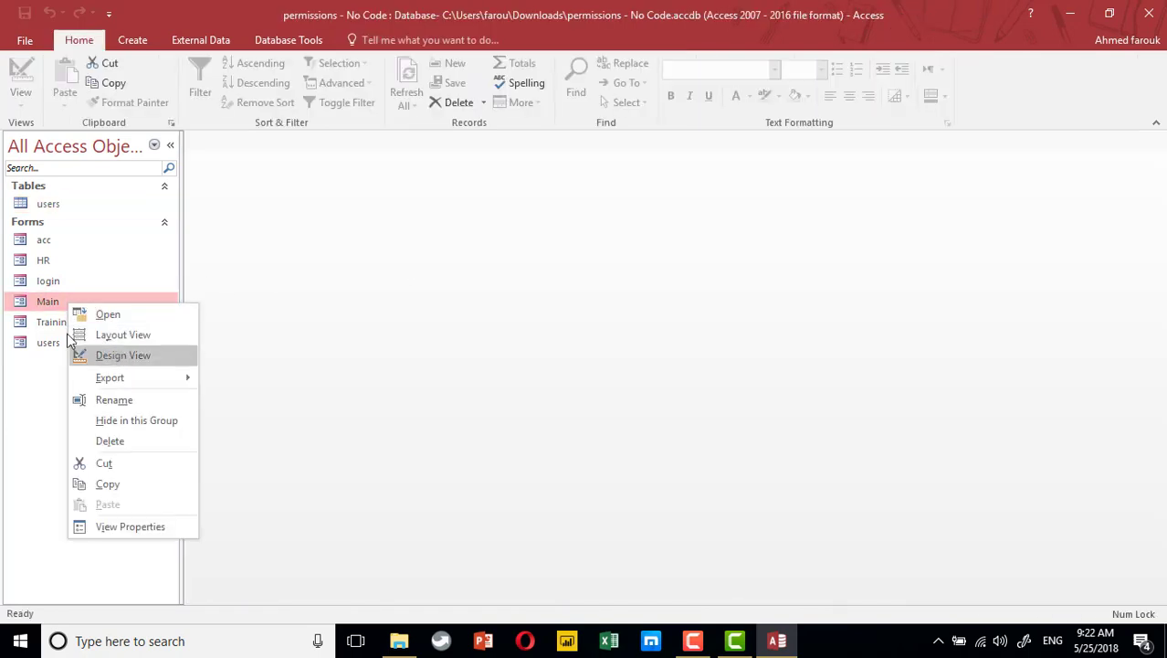
{"action": "left_click", "coordinate": [95, 353]}
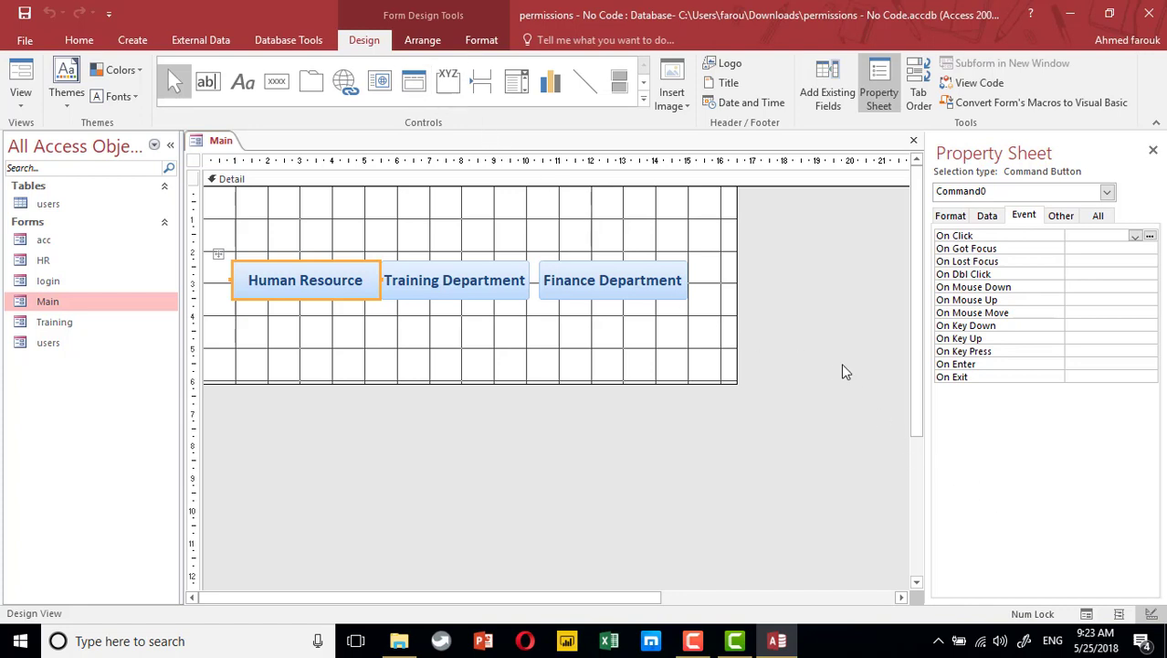
Add a new button below Human Resource captioned 'Admin'
{"action": "left_click", "coordinate": [276, 80]}
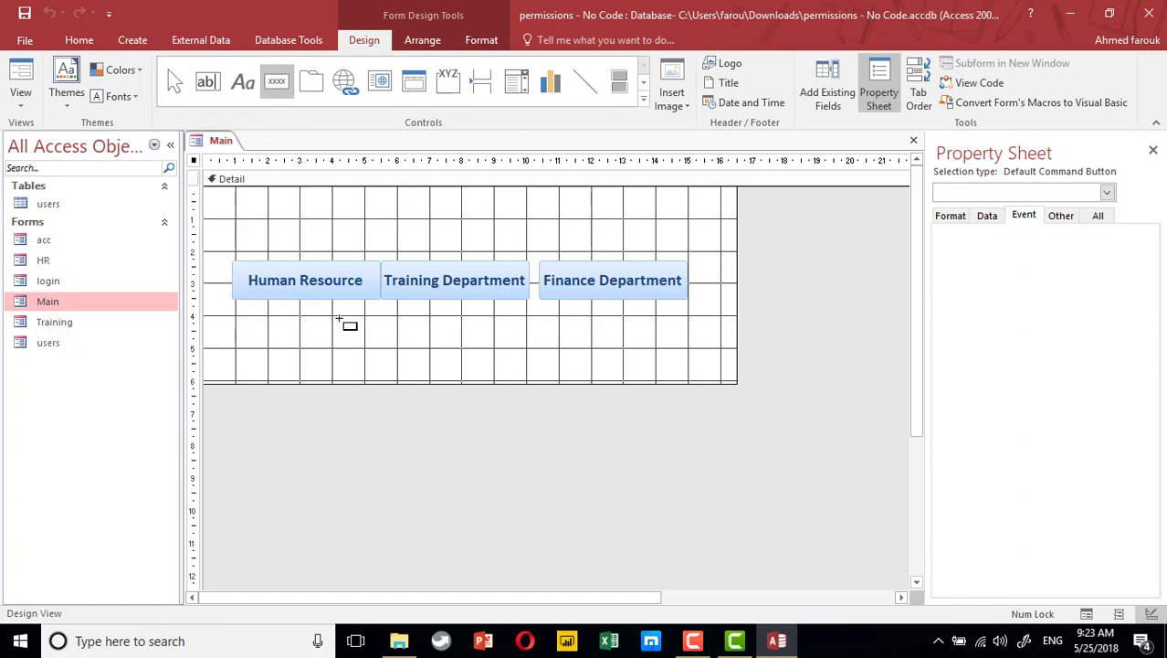
{"action": "left_click", "coordinate": [341, 322]}
{"action": "left_click", "coordinate": [687, 418]}
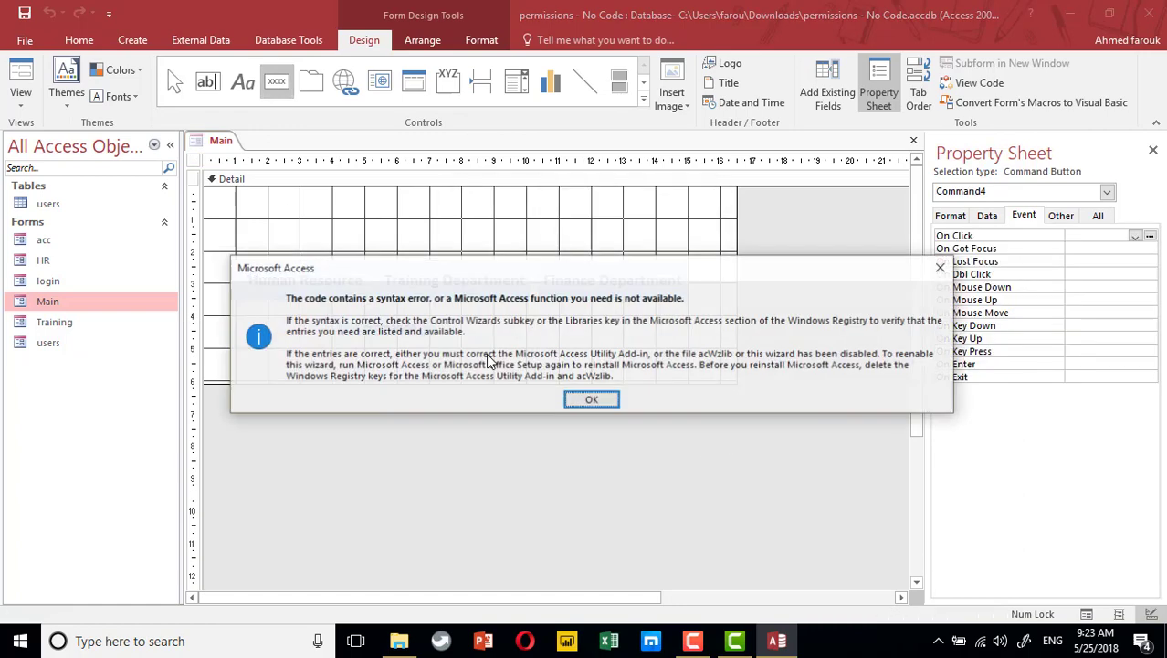
{"action": "left_click", "coordinate": [573, 399]}
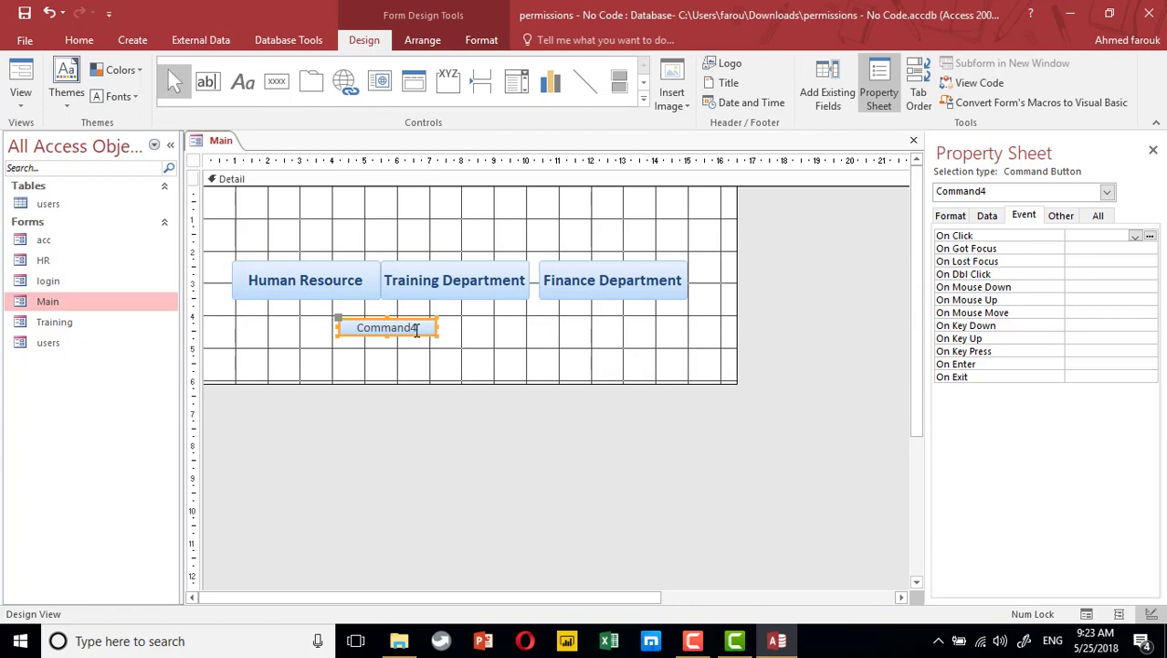
{"action": "left_click", "coordinate": [416, 330]}
{"action": "type", "text": "Admin"}
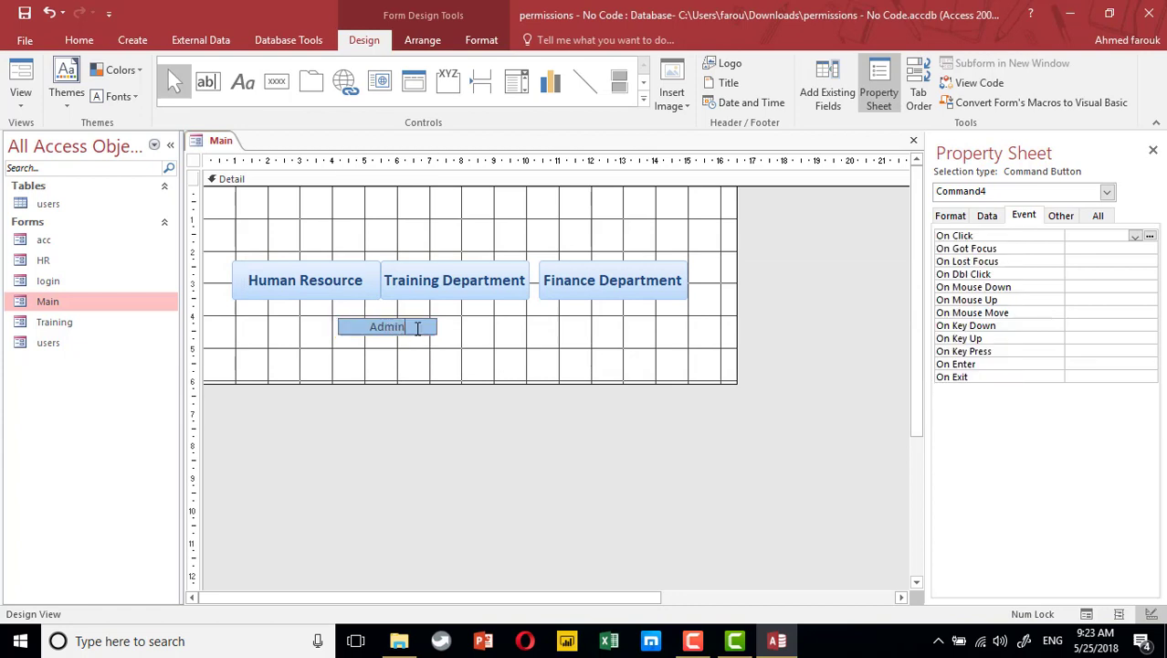
{"action": "key", "text": "Return"}
Copy the Admin button and caption the pasted copy 'Log off'
{"action": "left_click", "coordinate": [351, 357]}
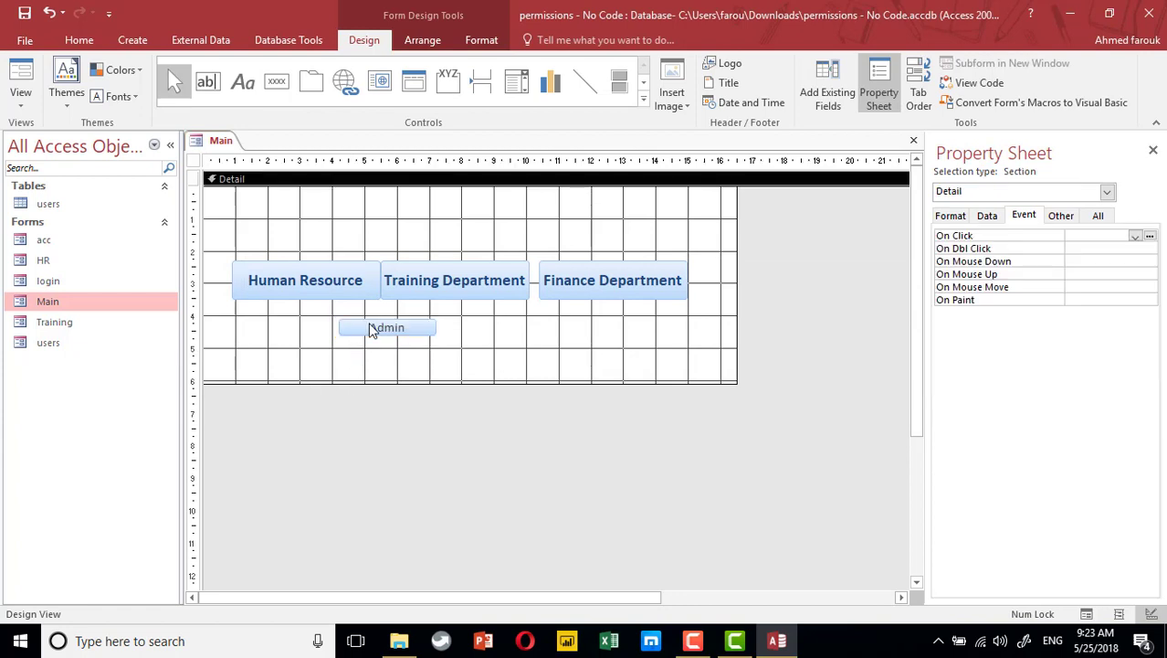
{"action": "left_click", "coordinate": [370, 326]}
{"action": "key", "text": "ctrl+c"}
{"action": "key", "text": "ctrl+v"}
{"action": "left_click", "coordinate": [385, 347]}
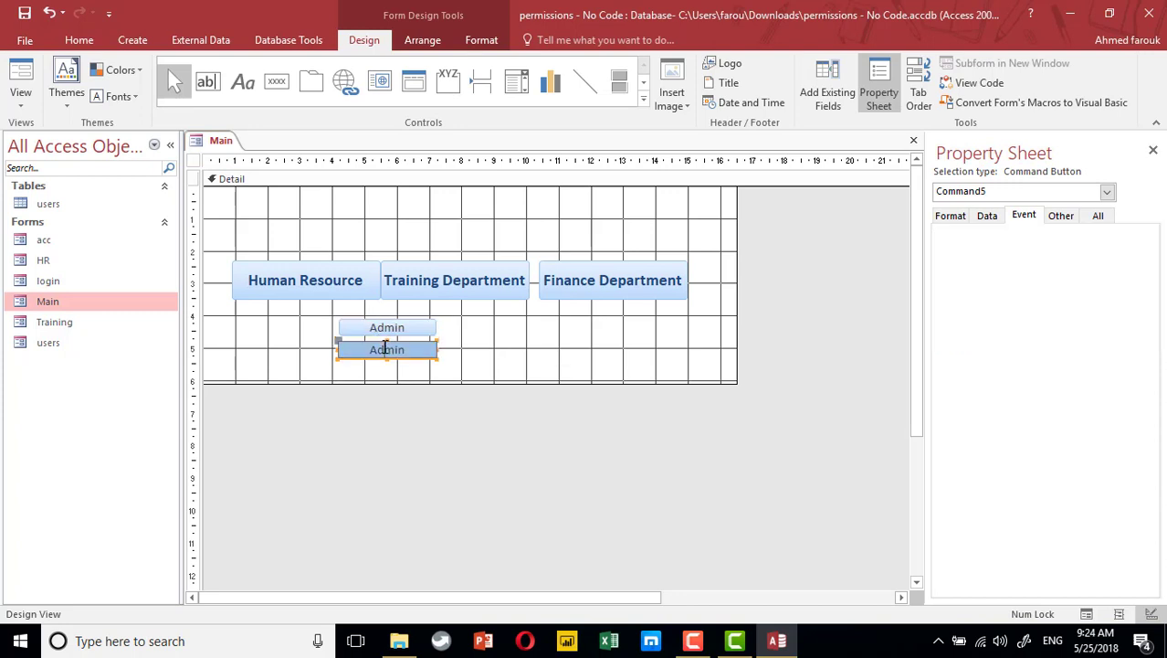
{"action": "type", "text": "Log off"}
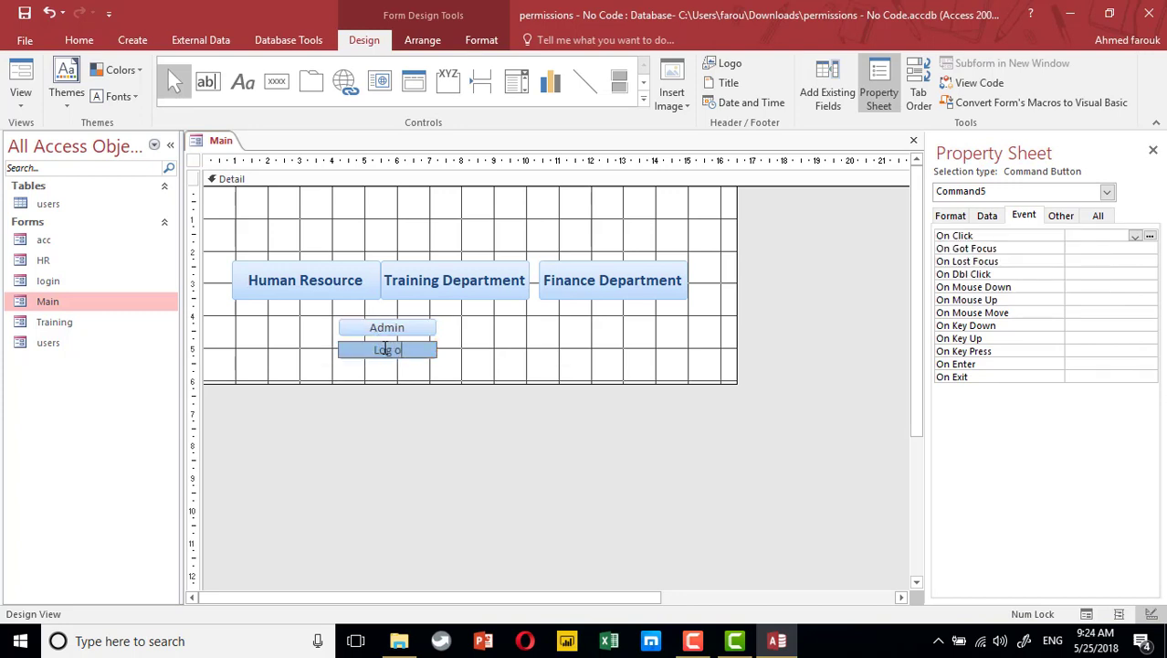
{"action": "left_click", "coordinate": [458, 346]}
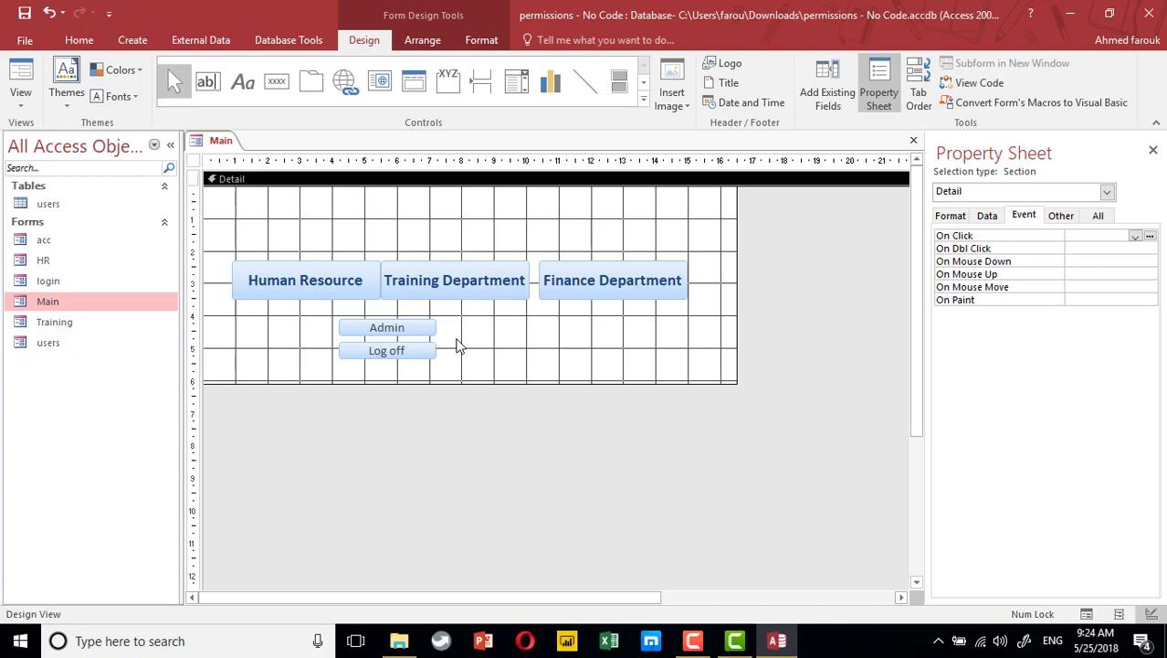
{"action": "left_click", "coordinate": [329, 287]}
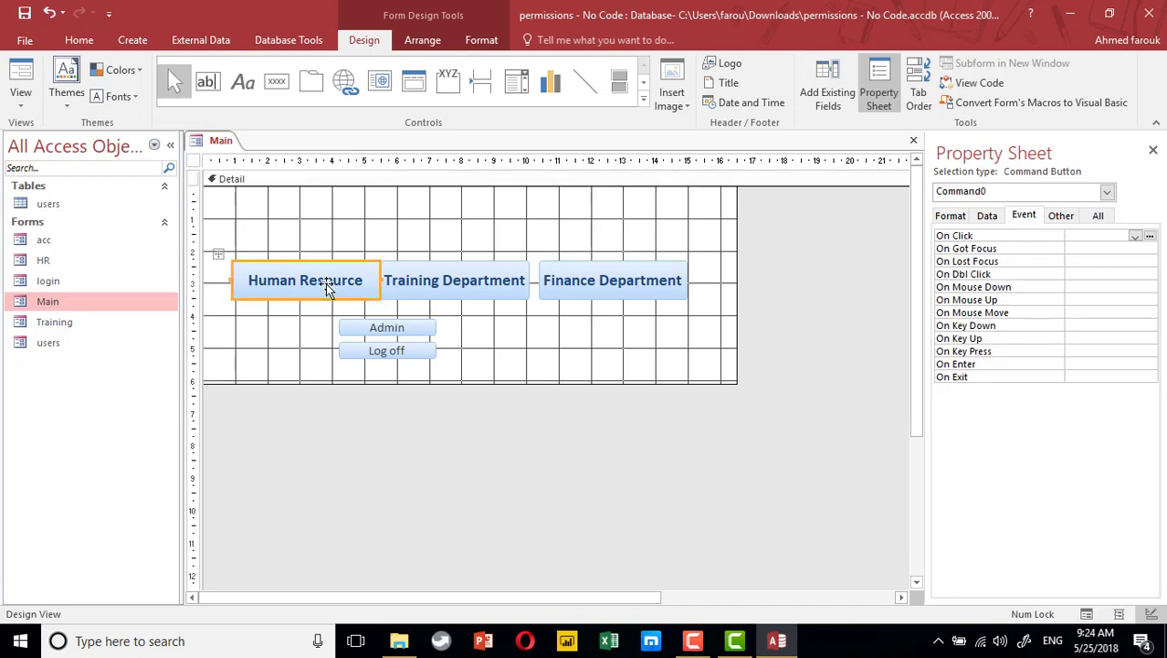
Start Human Resource's Click code with If Forms!login!HR = 0 Then
{"action": "left_click", "coordinate": [1150, 236]}
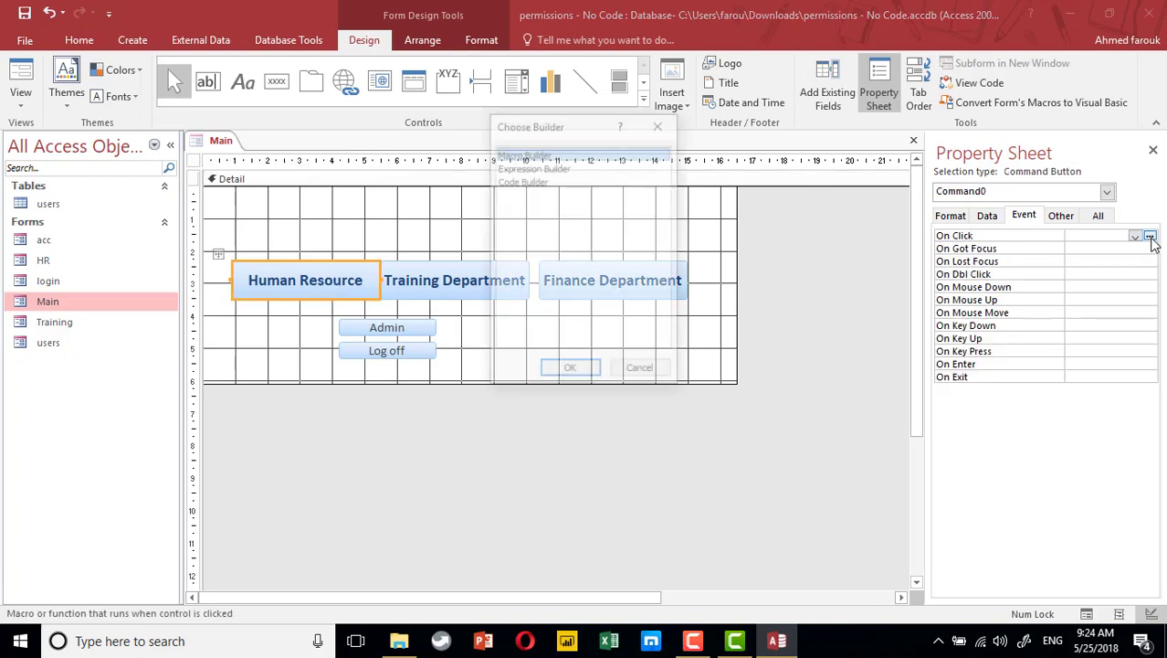
{"action": "double_click", "coordinate": [546, 182]}
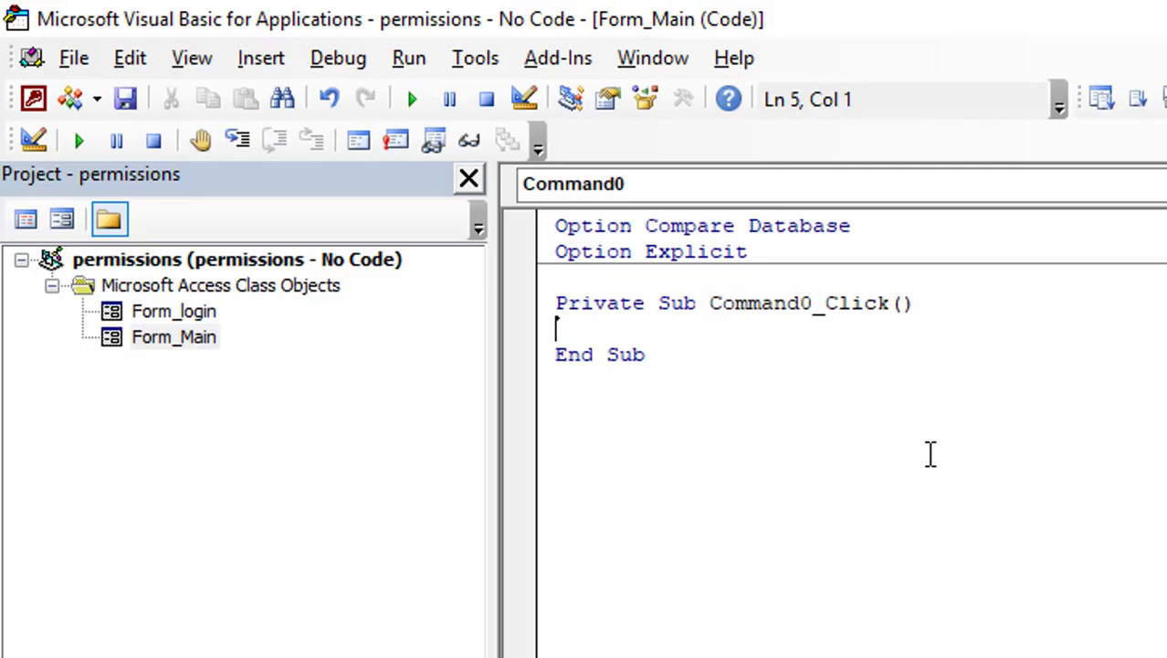
{"action": "type", "text": "if "}
{"action": "type", "text": "forms"}
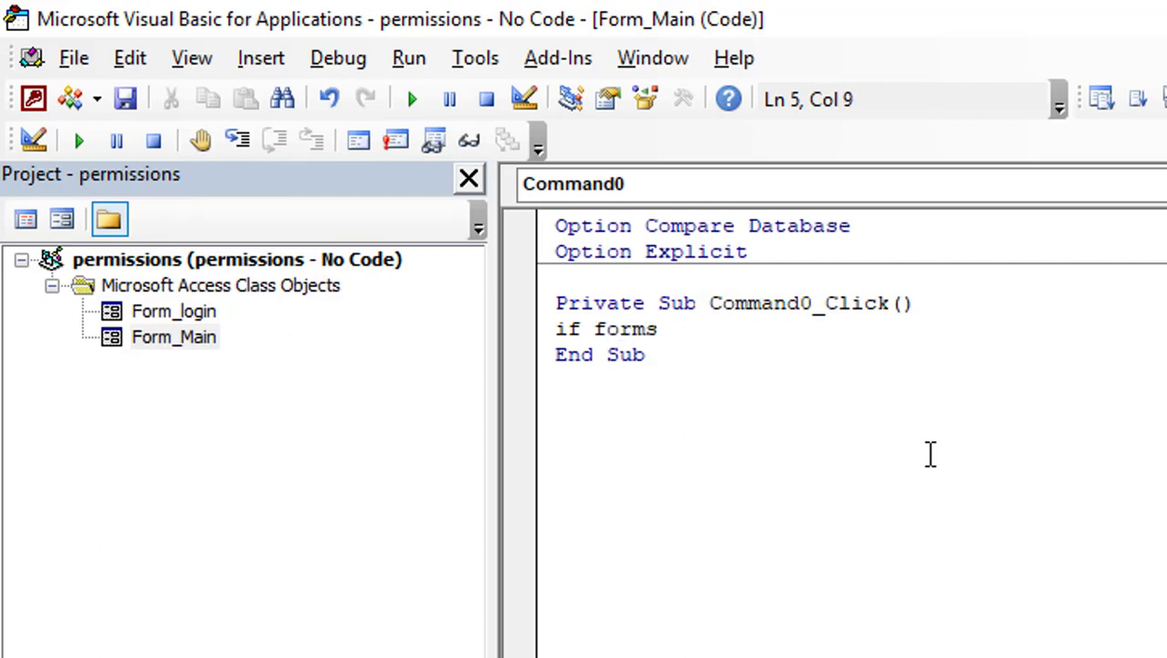
{"action": "type", "text": "!logi"}
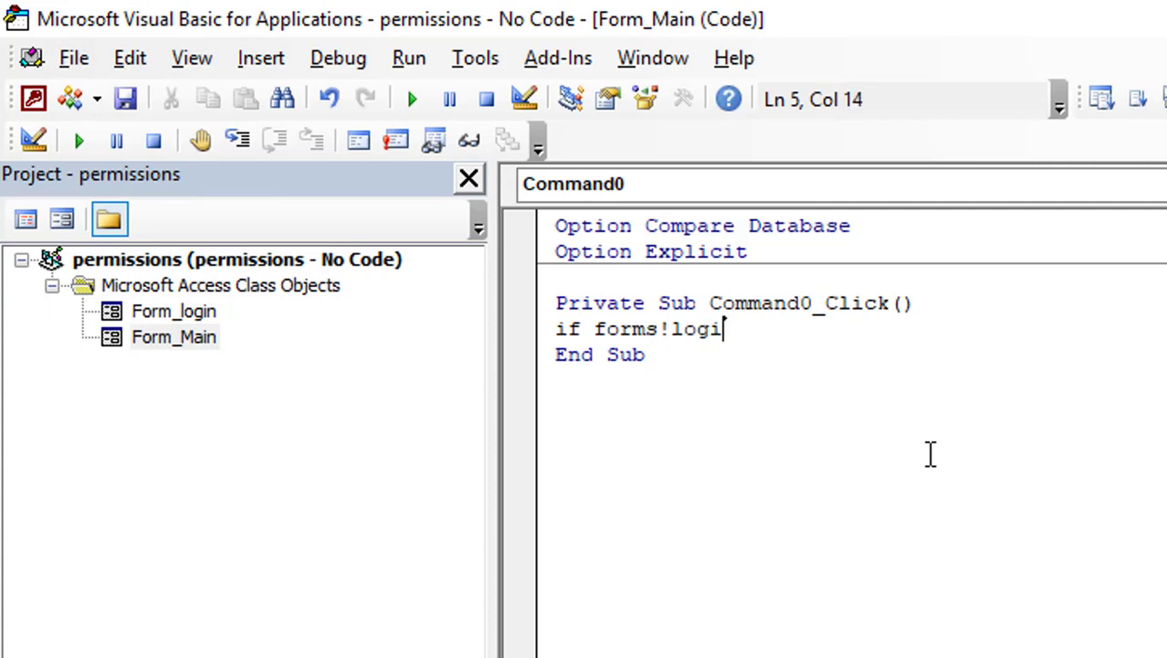
{"action": "type", "text": "ng"}
{"action": "key", "text": "BackSpace"}
{"action": "type", "text": "!hr "}
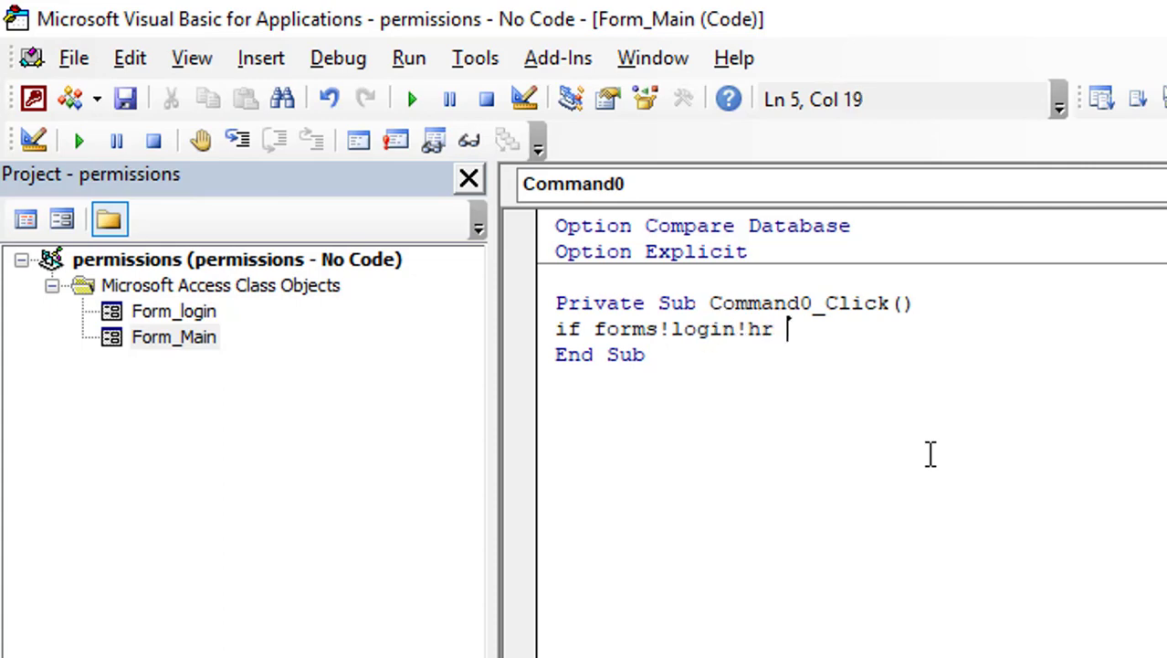
{"action": "type", "text": "= 0 then"}
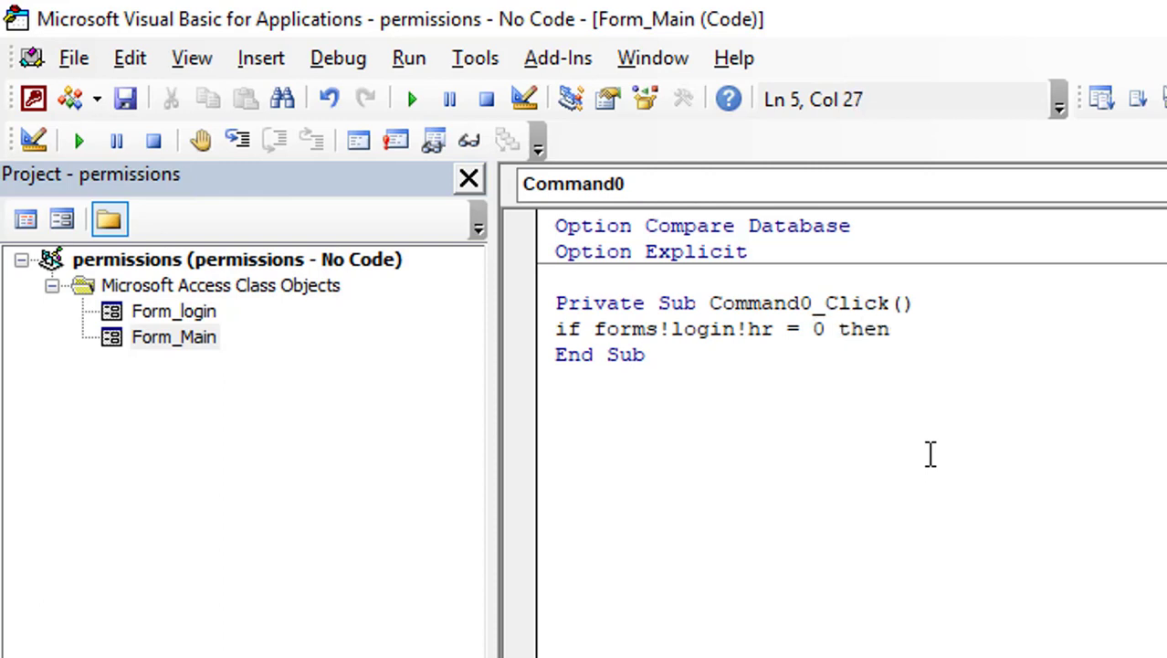
{"action": "key", "text": "Return"}
Add MsgBox "access denied", Else DoCmd.OpenForm "hr", and End If
{"action": "type", "text": "ms"}
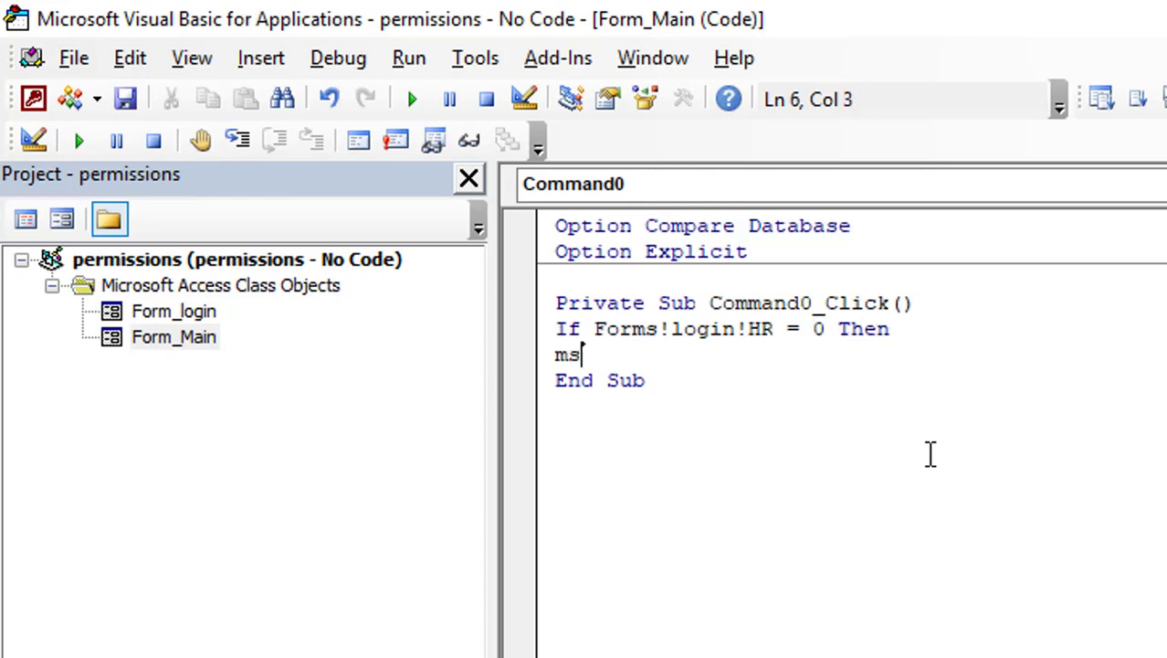
{"action": "type", "text": "gbox "}
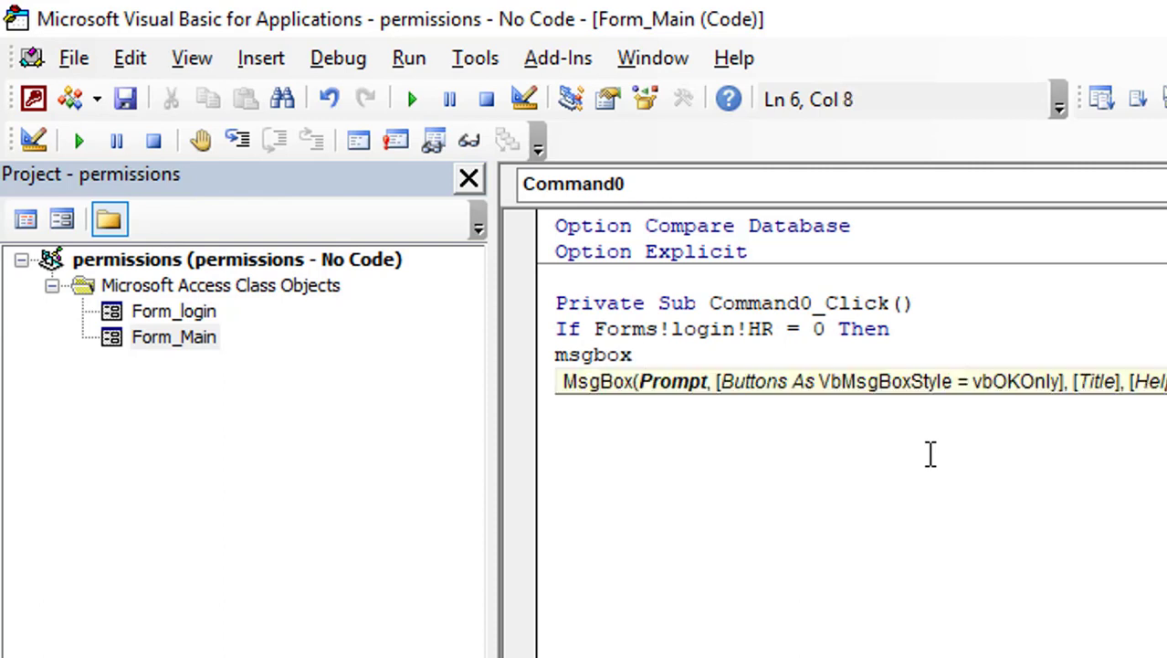
{"action": "type", "text": "\" acce"}
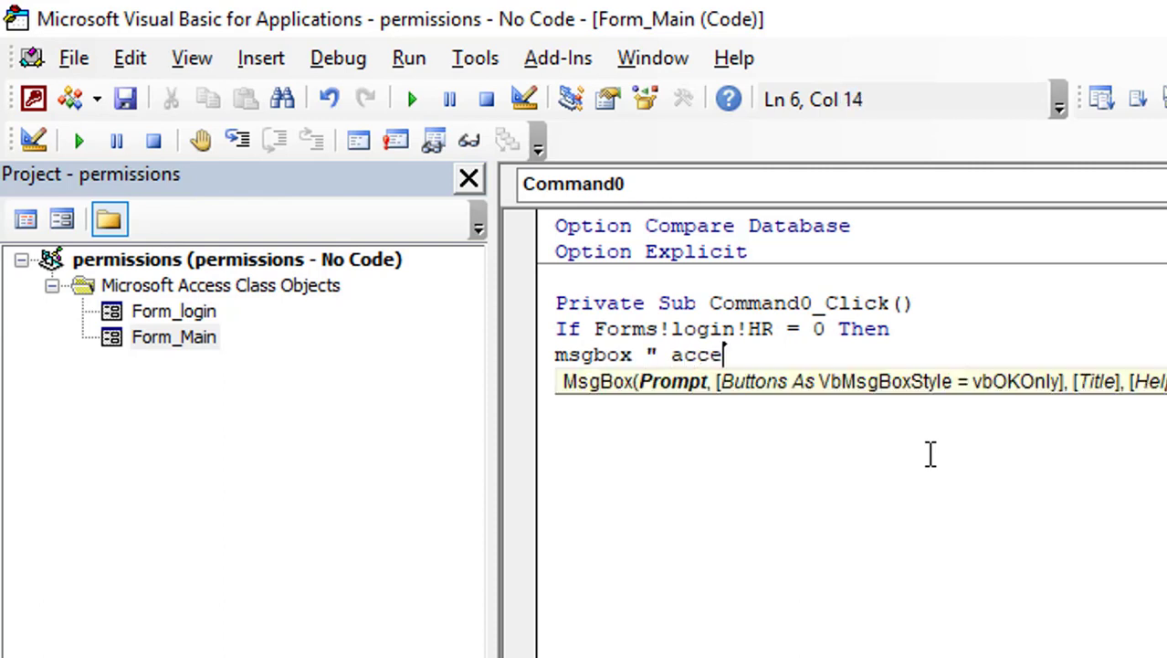
{"action": "type", "text": "ss deni"}
{"action": "type", "text": "ed"}
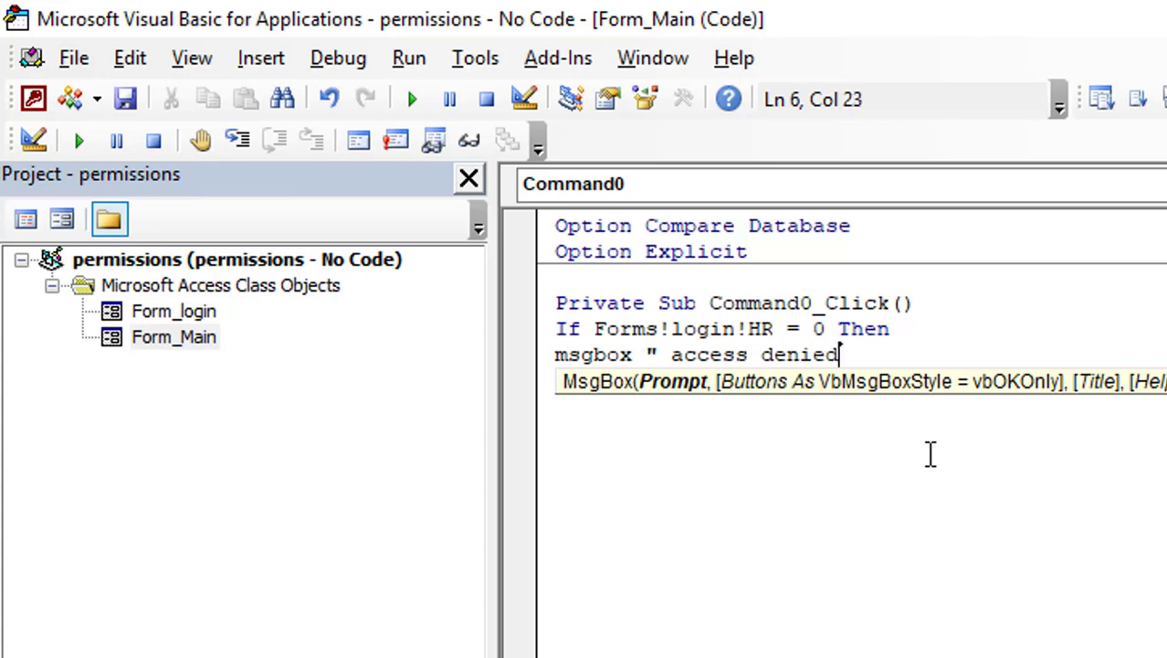
{"action": "type", "text": "\""}
{"action": "key", "text": "Return"}
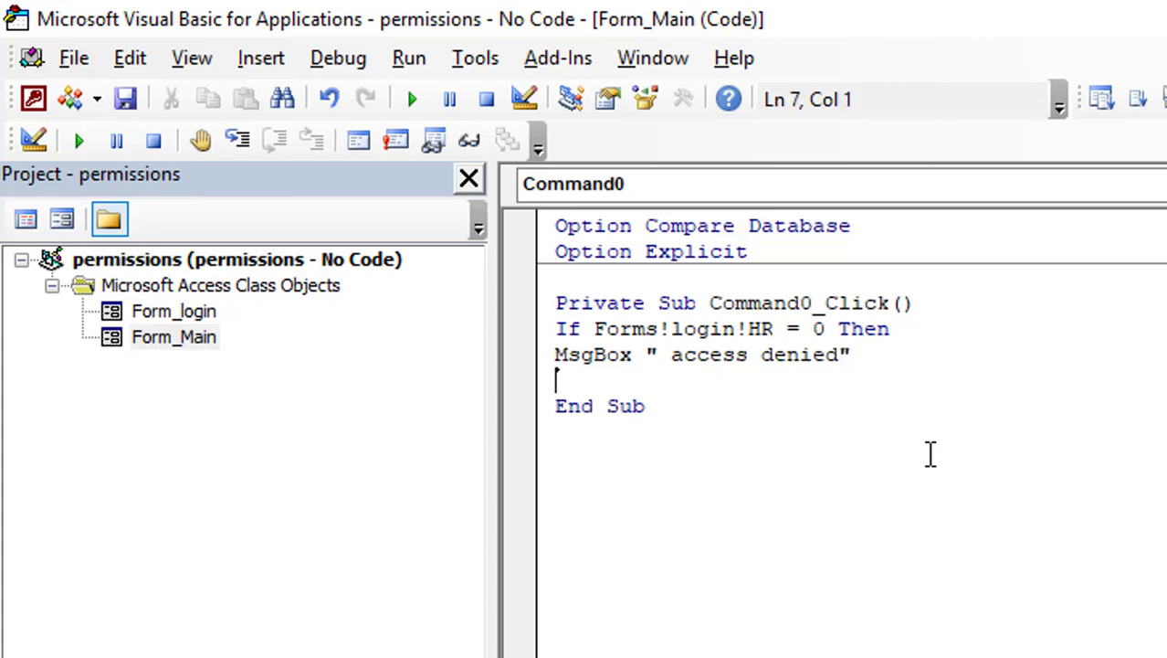
{"action": "type", "text": "else"}
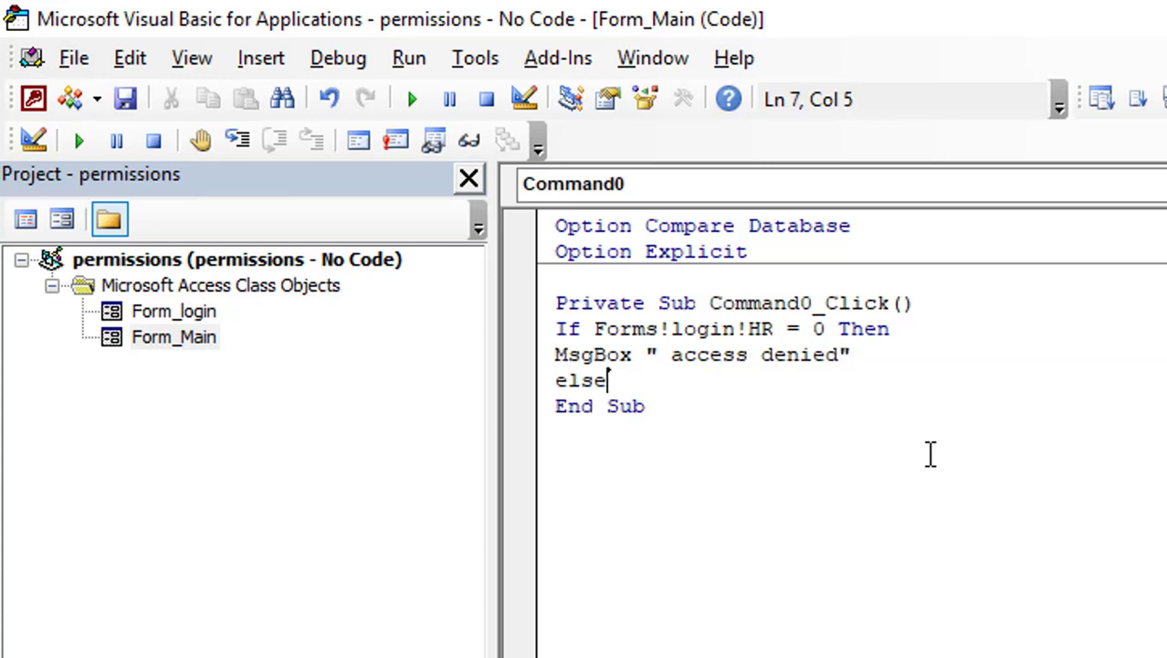
{"action": "key", "text": "Return"}
{"action": "type", "text": "docmd"}
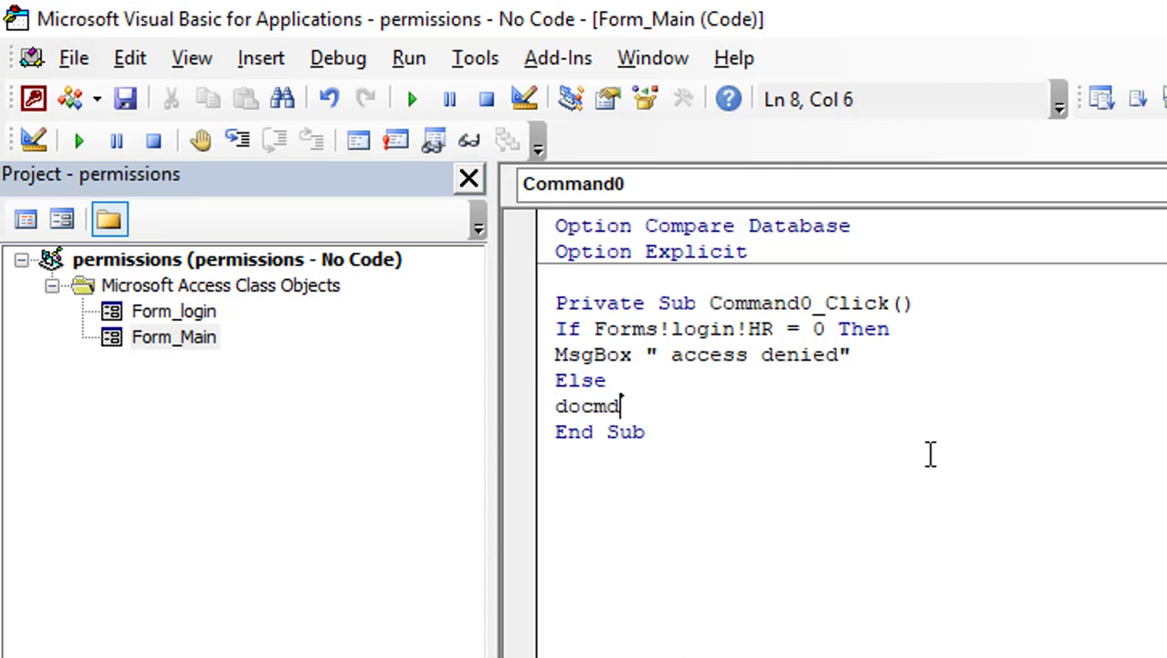
{"action": "type", "text": "."}
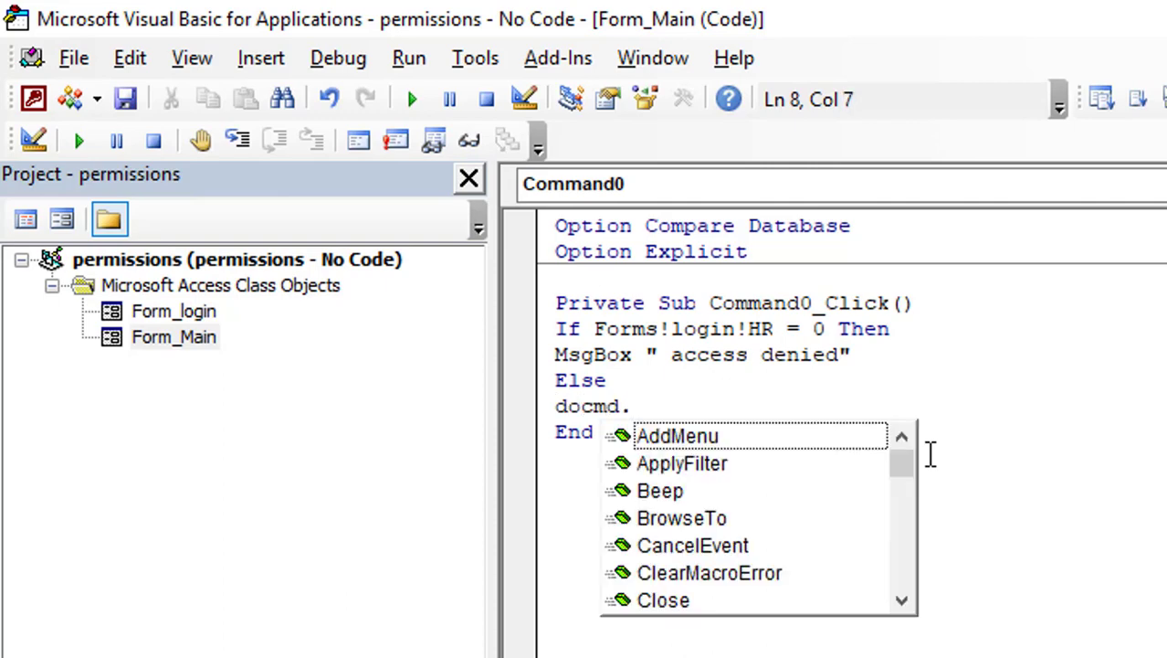
{"action": "type", "text": "openForm "}
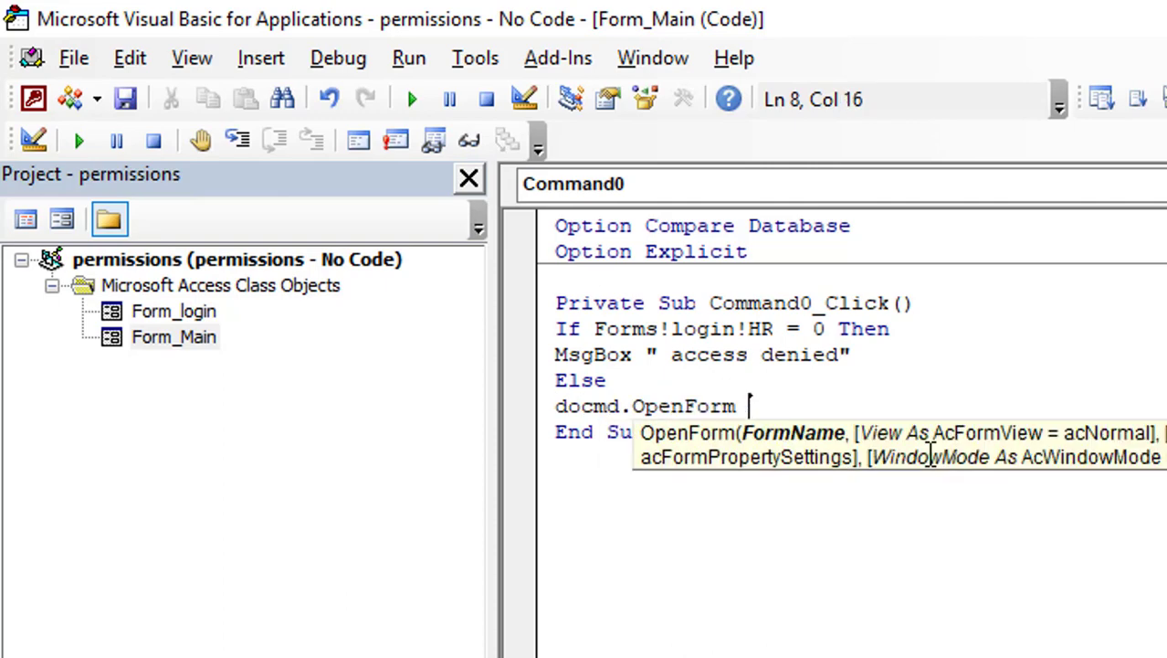
{"action": "type", "text": "\"hr\""}
{"action": "key", "text": "Return"}
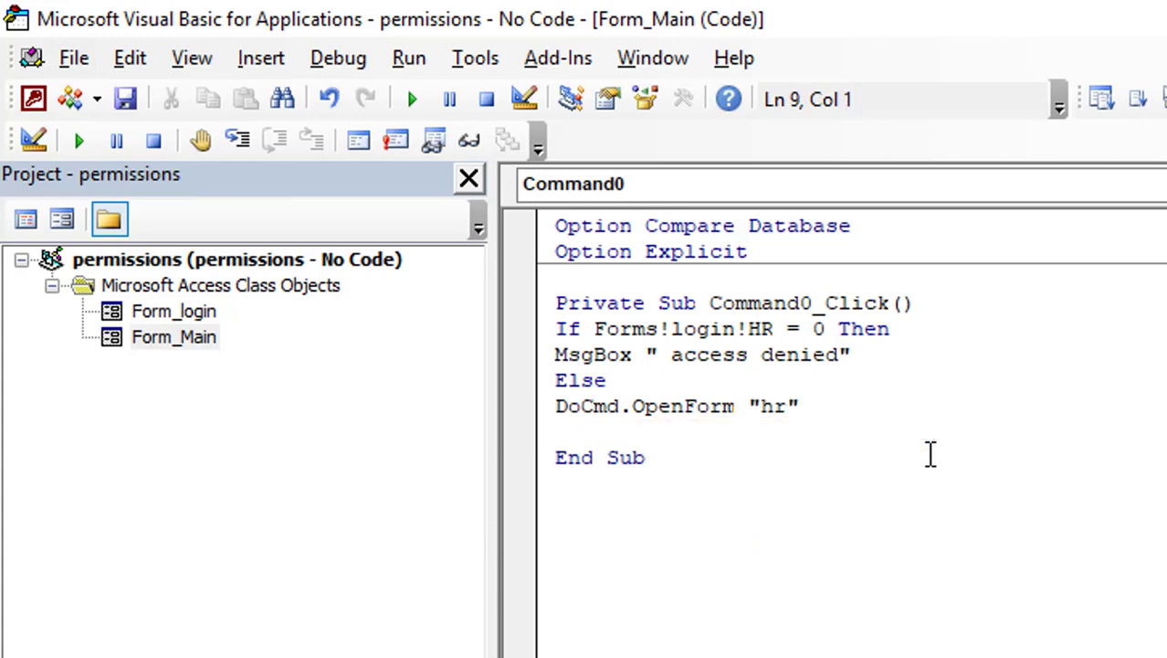
{"action": "type", "text": "end if"}
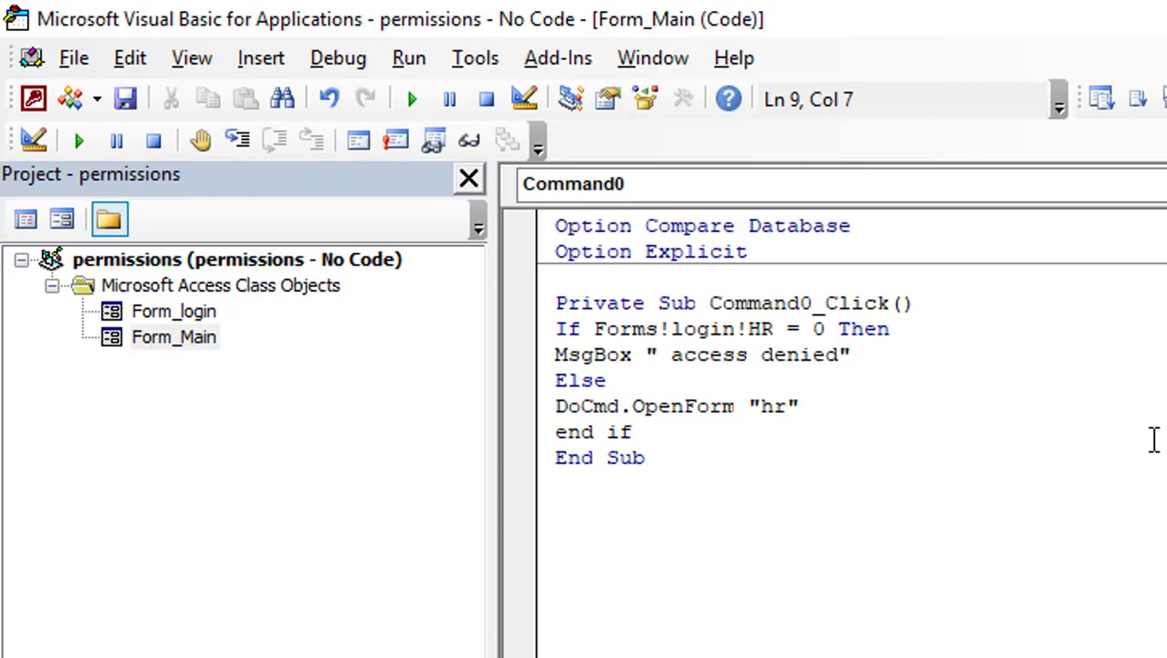
{"action": "left_click", "coordinate": [953, 639]}
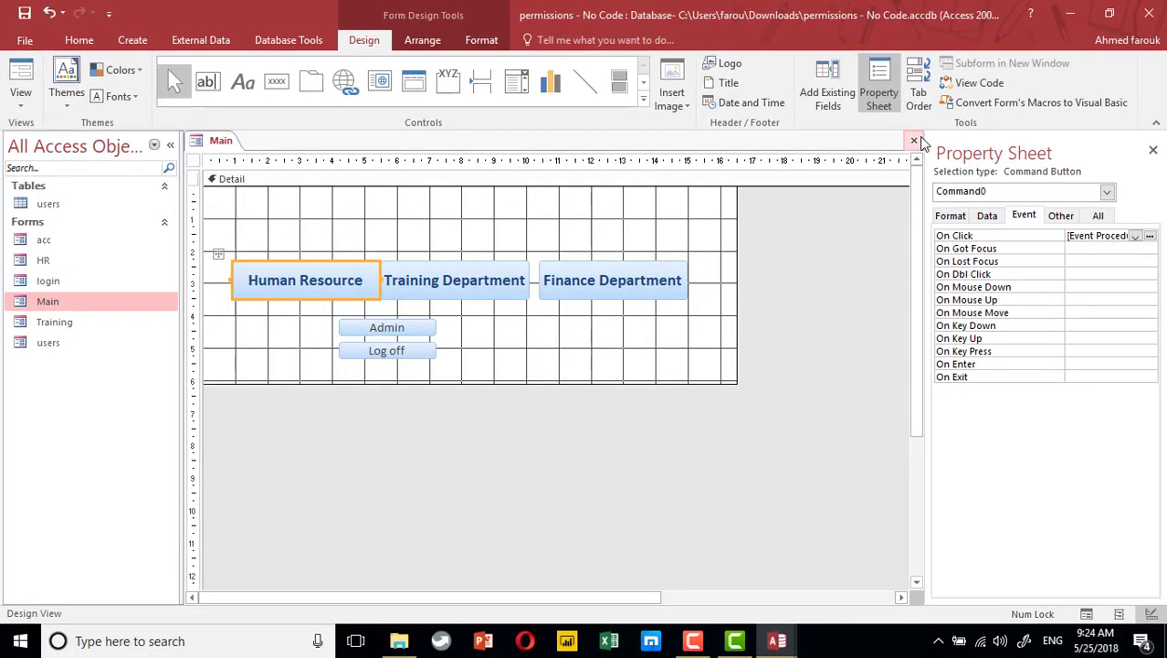
Log in as a user with HR permission, confirm the hr form opens, then close hr and main
{"action": "left_click", "coordinate": [1130, 174]}
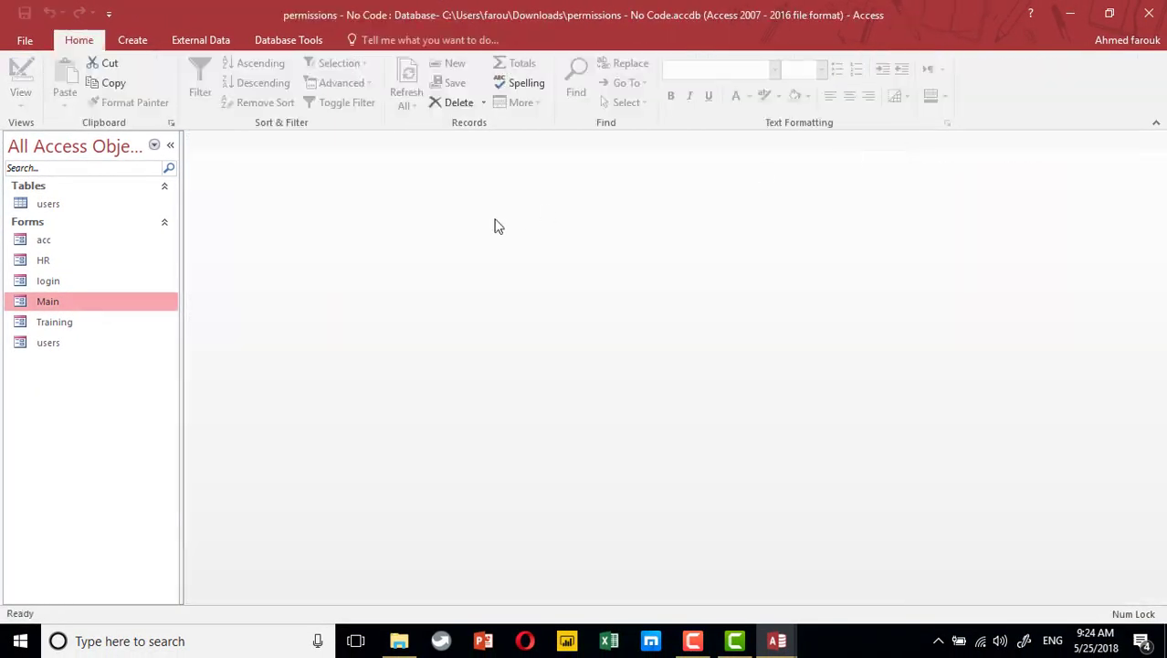
{"action": "double_click", "coordinate": [98, 286]}
{"action": "type", "text": "ahme"}
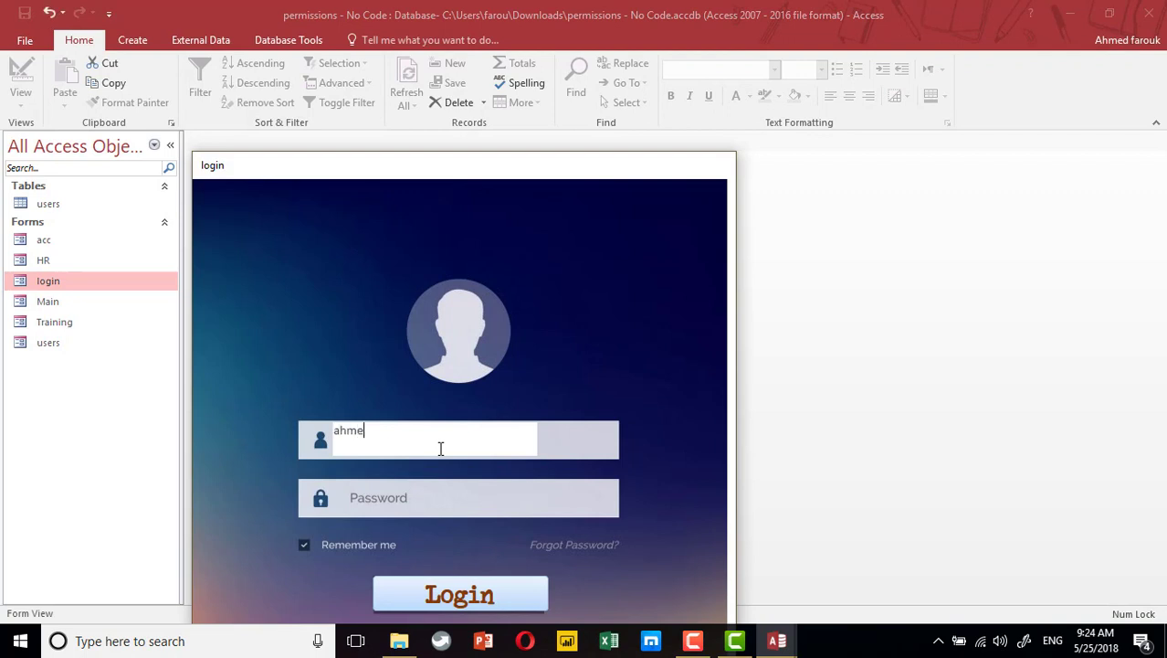
{"action": "type", "text": "d"}
{"action": "key", "text": "Tab"}
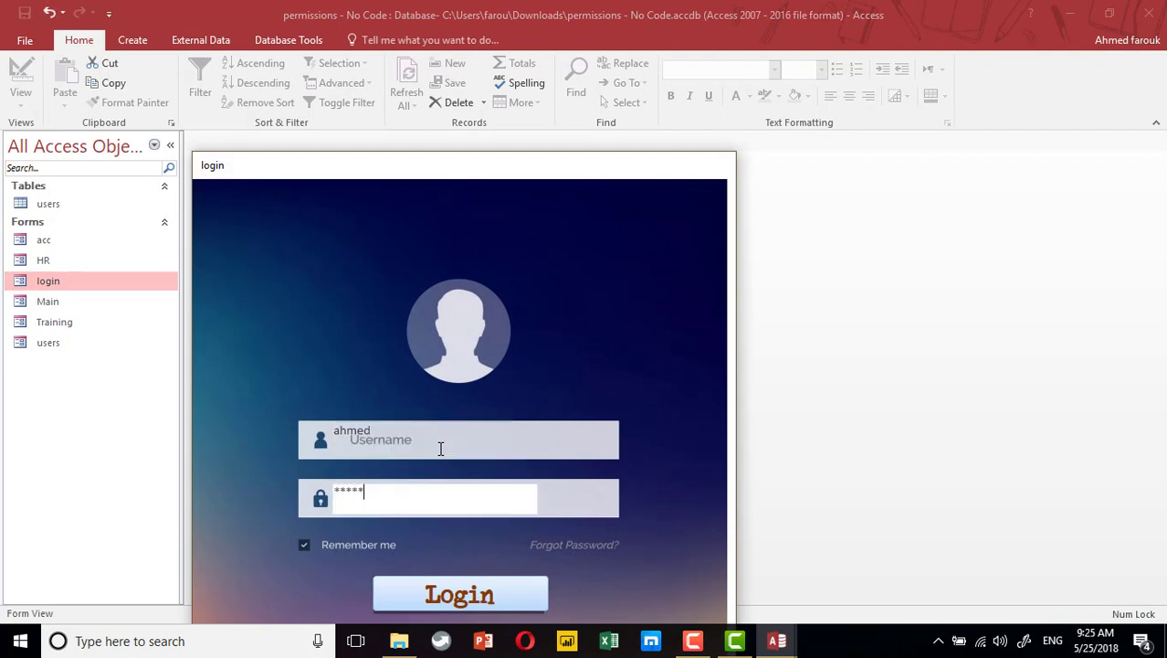
{"action": "key", "text": "Return"}
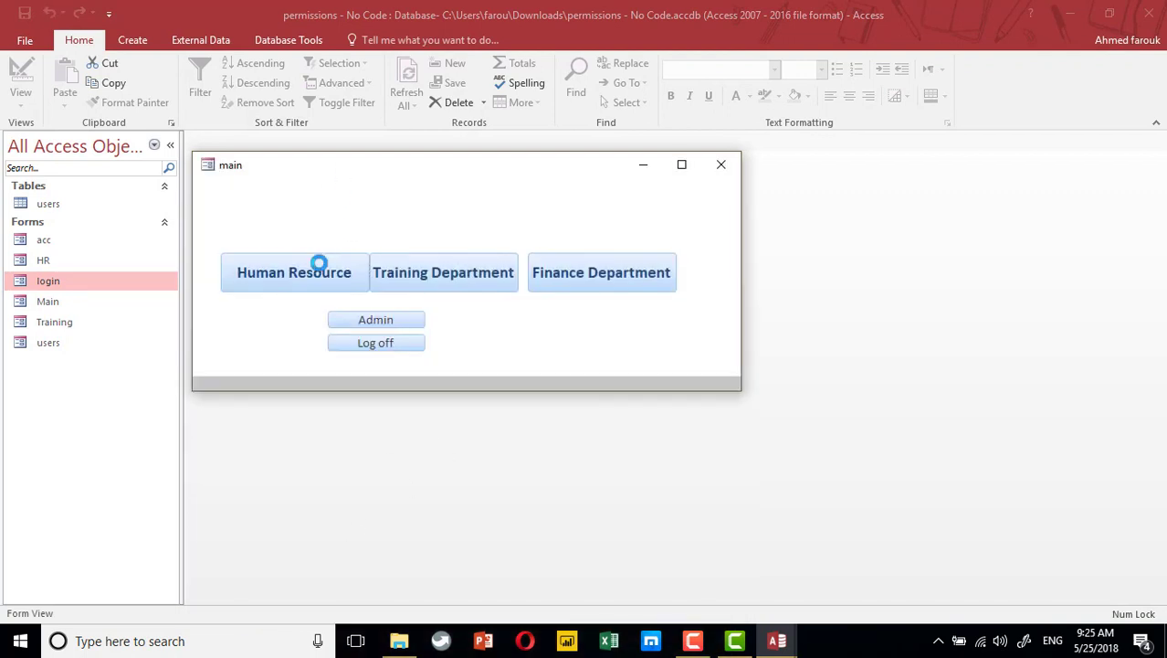
{"action": "left_click", "coordinate": [317, 265]}
{"action": "left_click", "coordinate": [602, 165]}
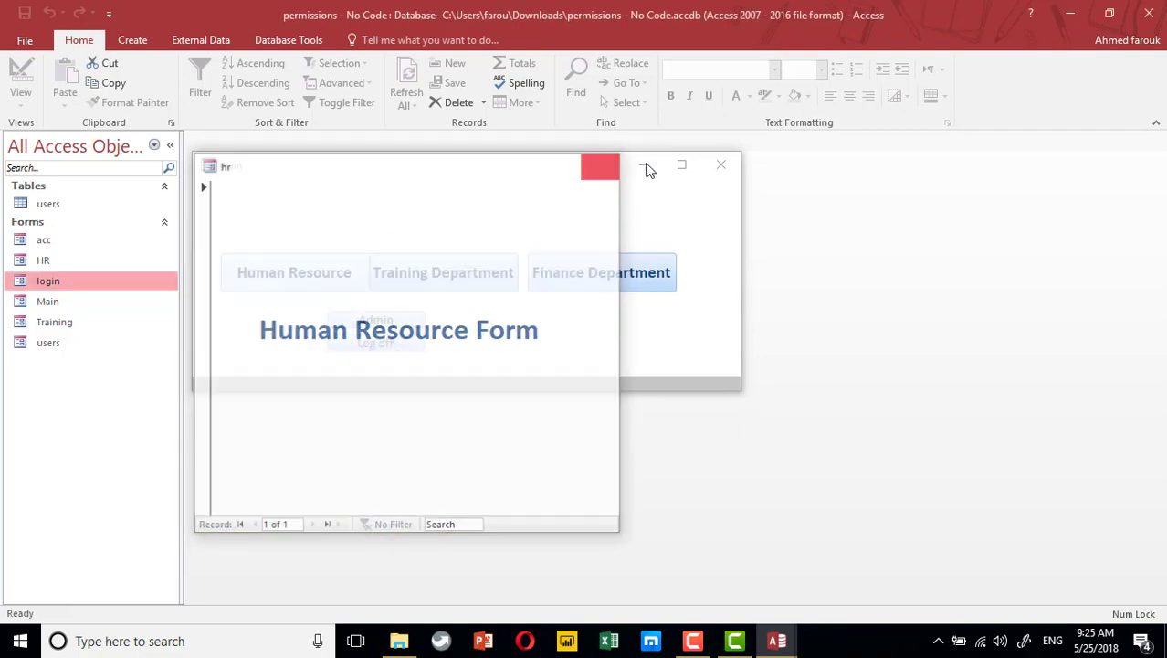
{"action": "left_click", "coordinate": [721, 165]}
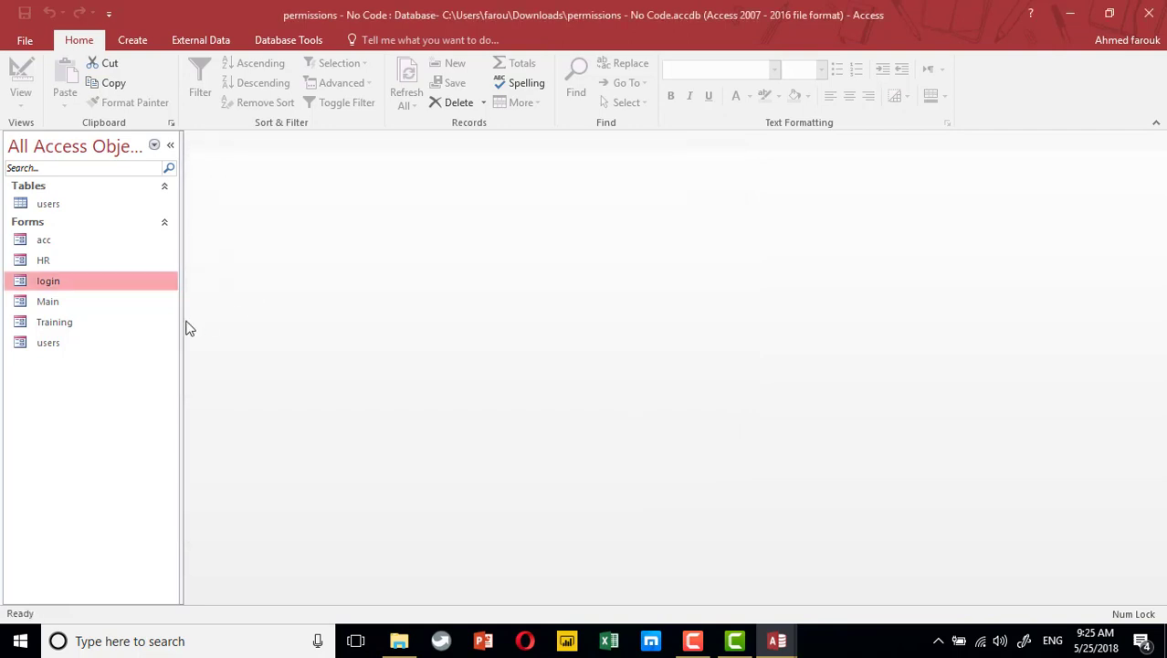
Log in as the other user, try Human Resource, and dismiss the access denied message
{"action": "double_click", "coordinate": [63, 281]}
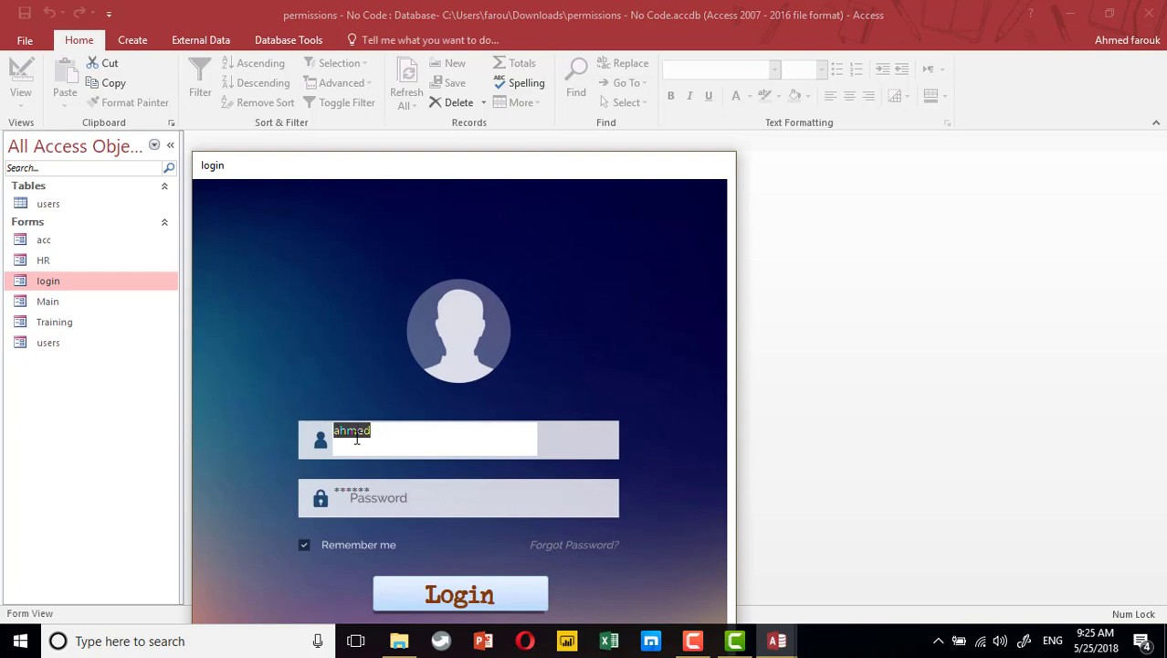
{"action": "type", "text": "kim"}
{"action": "key", "text": "Tab"}
{"action": "type", "text": "123"}
{"action": "key", "text": "Tab"}
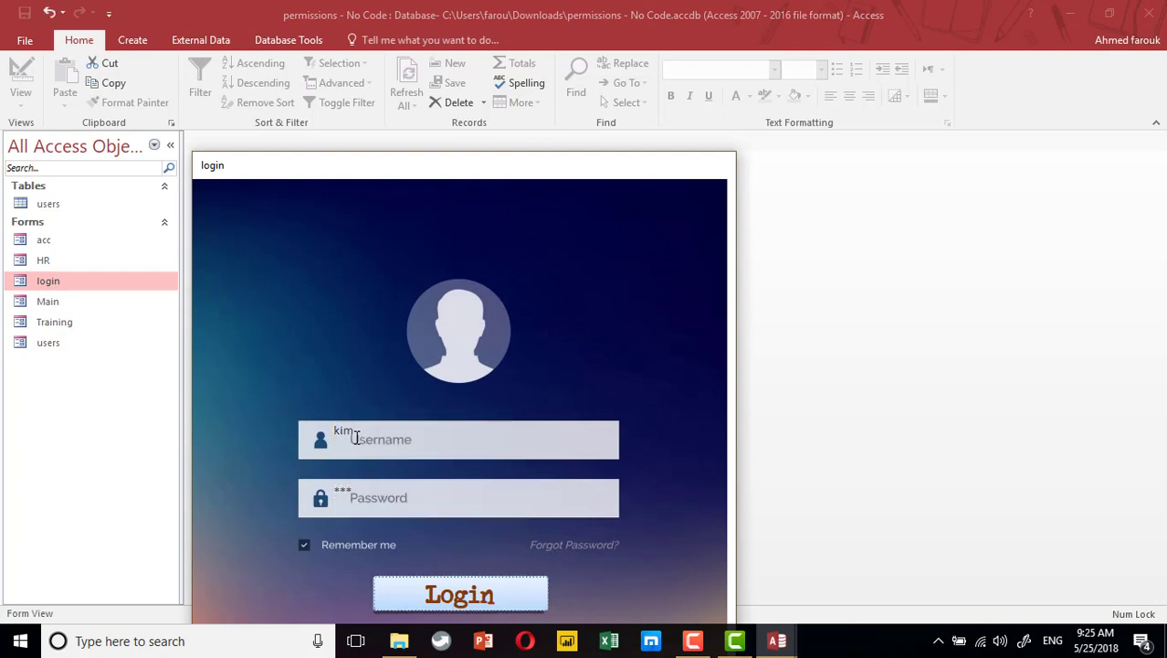
{"action": "key", "text": "Return"}
{"action": "left_click", "coordinate": [281, 293]}
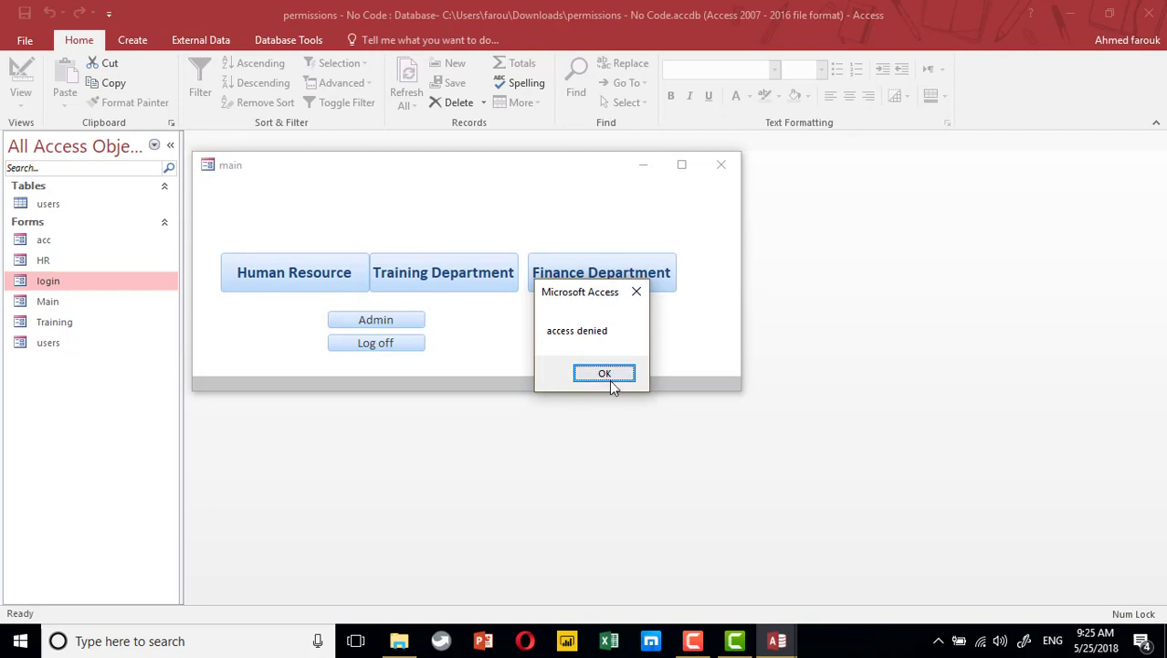
{"action": "left_click", "coordinate": [606, 375]}
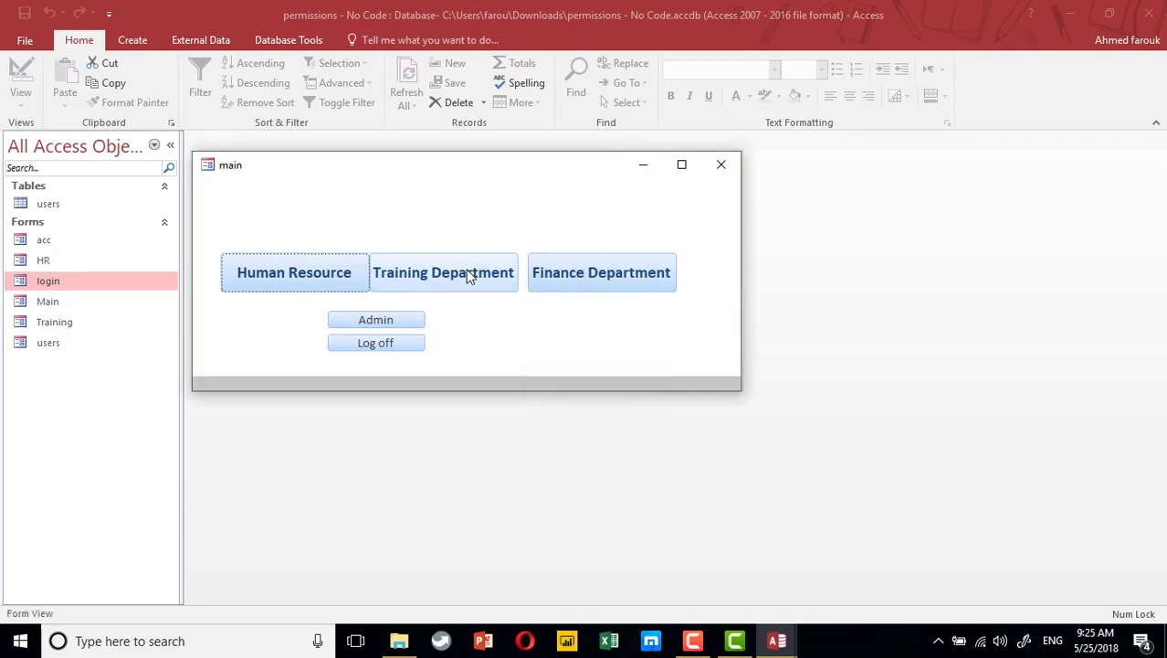
Copy the HR If-block into Training Department's new Command2_Click procedure
{"action": "right_click", "coordinate": [485, 165]}
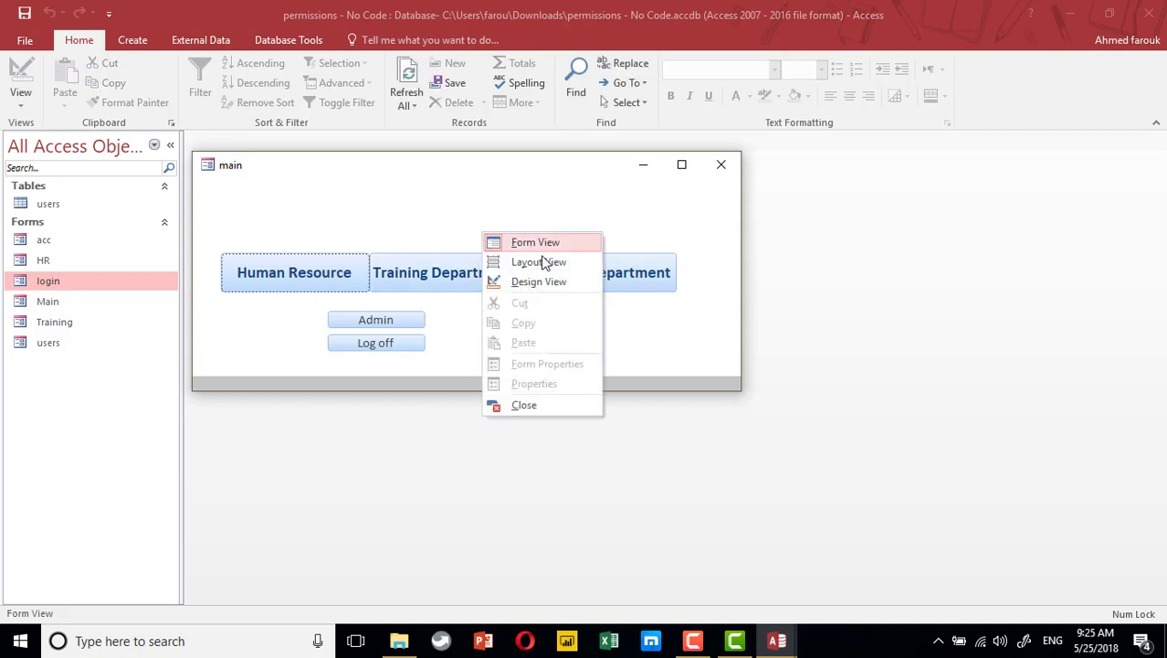
{"action": "left_click", "coordinate": [525, 279]}
{"action": "left_click", "coordinate": [485, 295]}
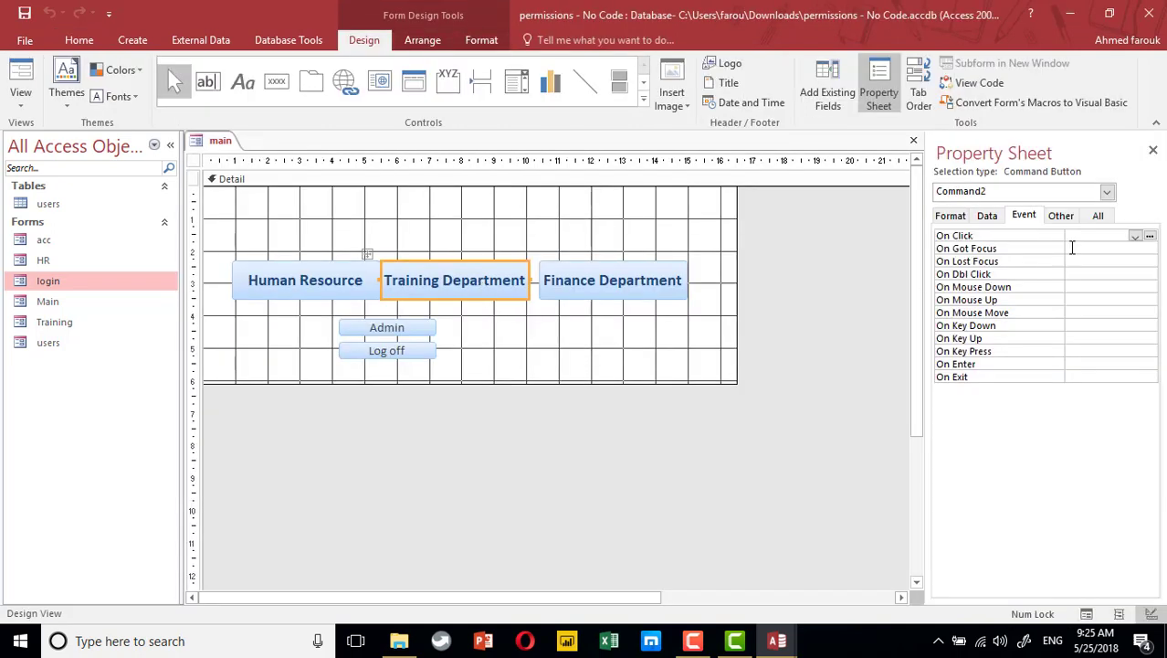
{"action": "left_click", "coordinate": [1150, 237]}
{"action": "double_click", "coordinate": [521, 182]}
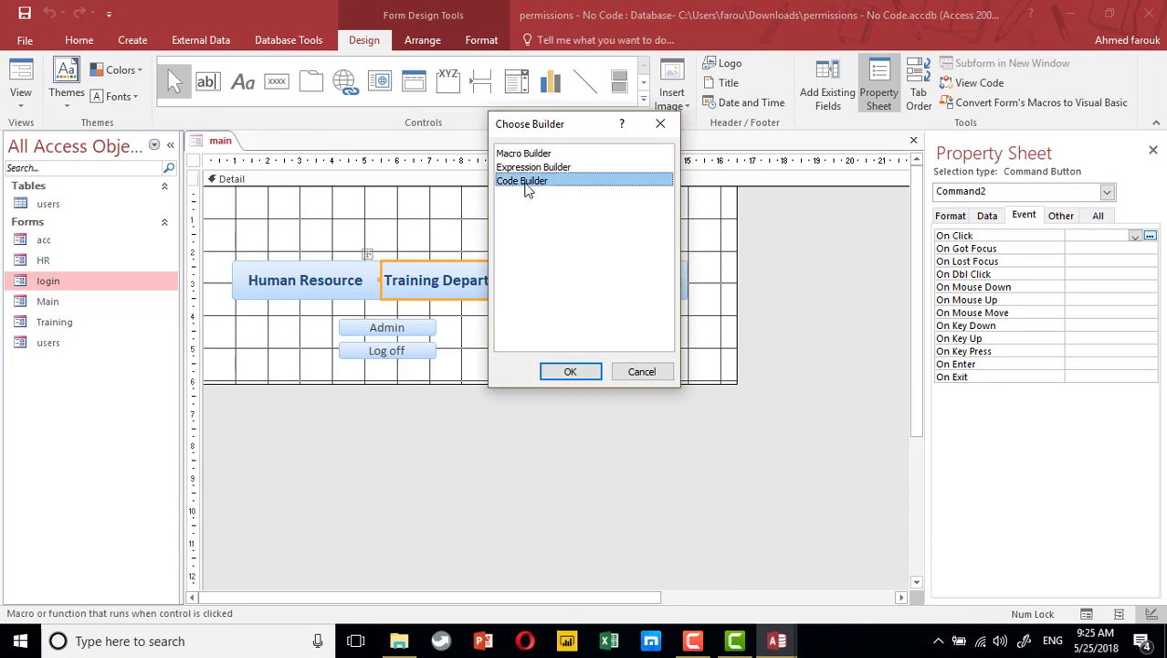
{"action": "left_click_drag", "start_coordinate": [285, 174], "coordinate": [281, 231]}
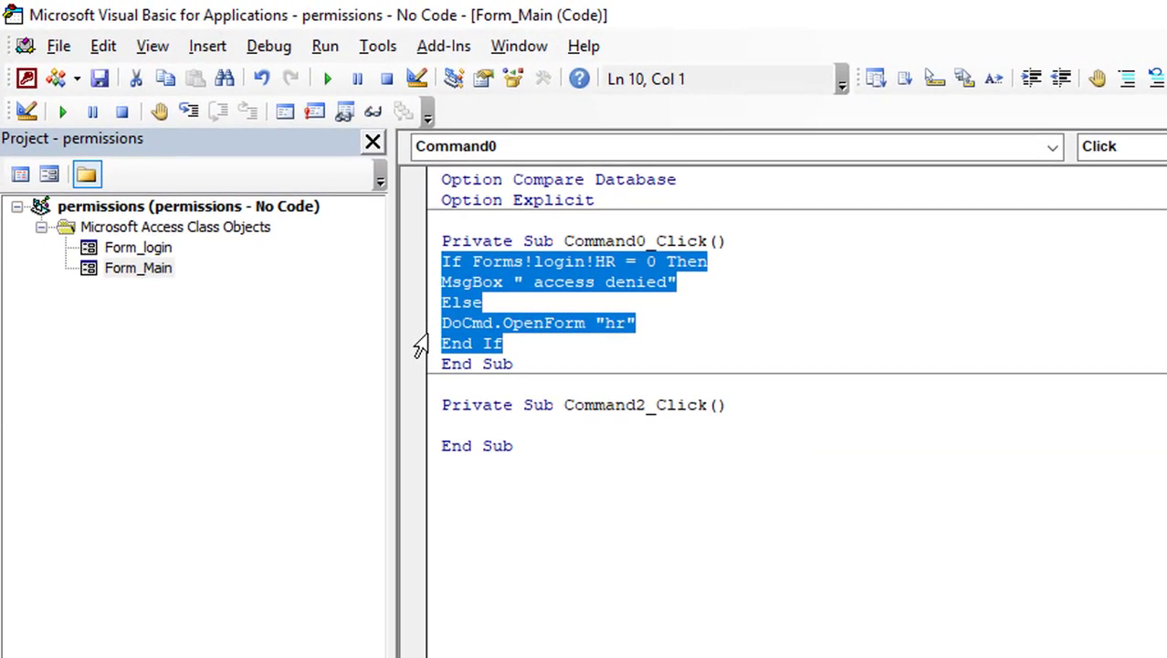
{"action": "key", "text": "ctrl+c"}
{"action": "left_click", "coordinate": [477, 425]}
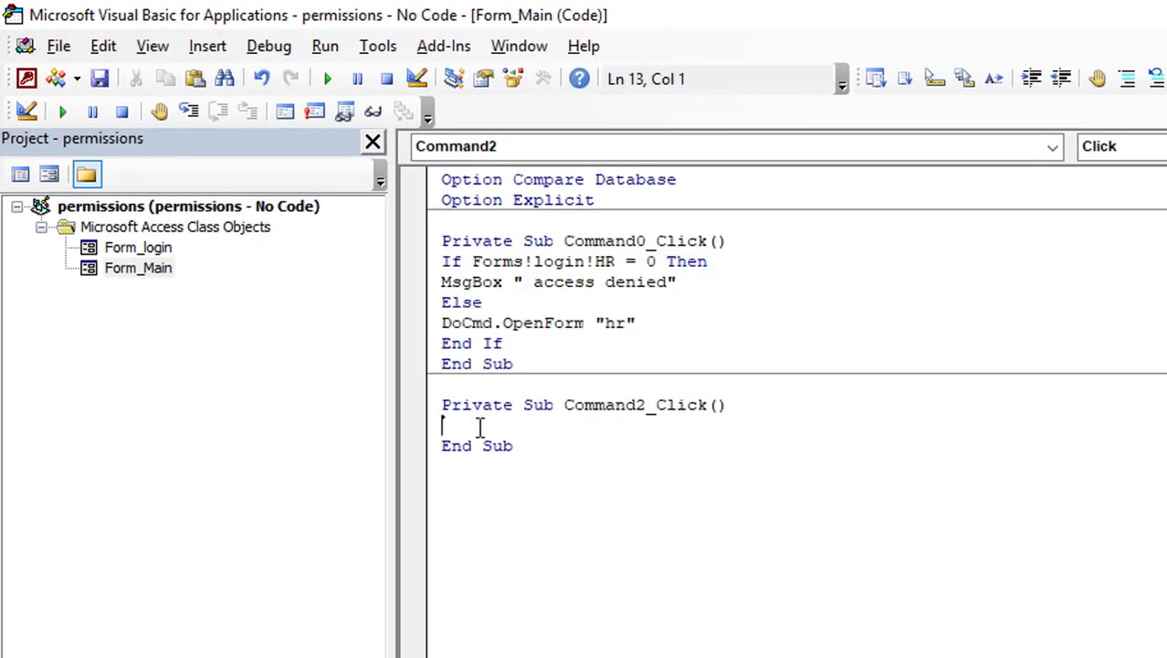
{"action": "key", "text": "ctrl+v"}
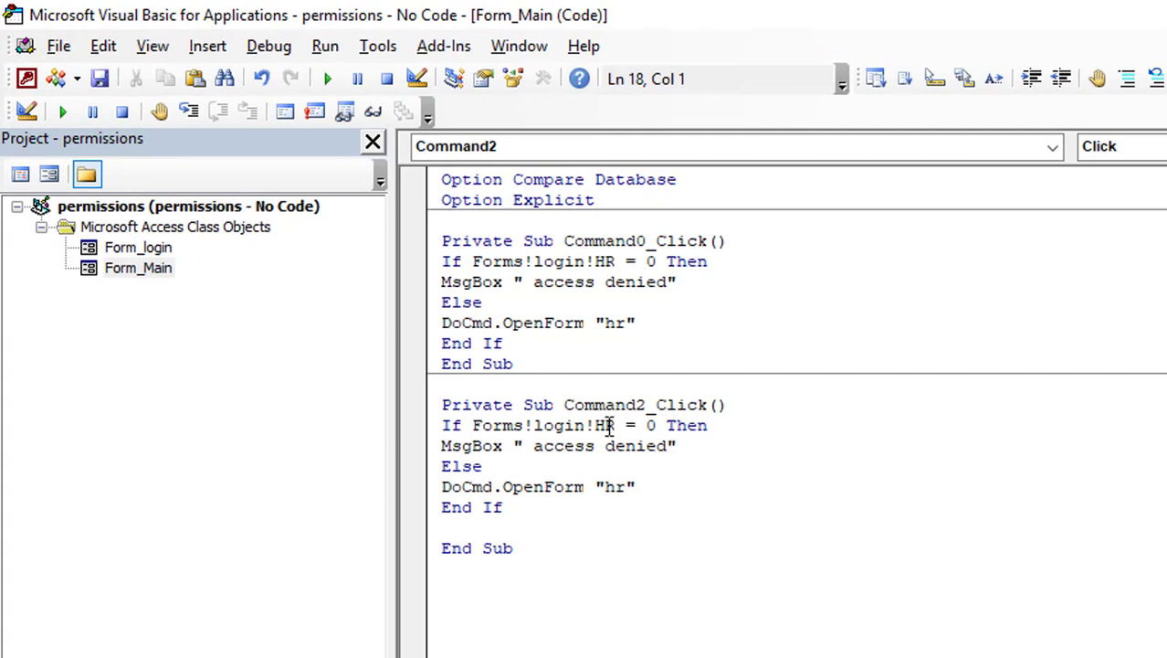
In Command2_Click, change HR to training and the "hr" form name to "training"
{"action": "key", "text": "Tab"}
{"action": "double_click", "coordinate": [607, 426]}
{"action": "left_click_drag", "start_coordinate": [610, 426], "coordinate": [618, 426]}
{"action": "type", "text": "training"}
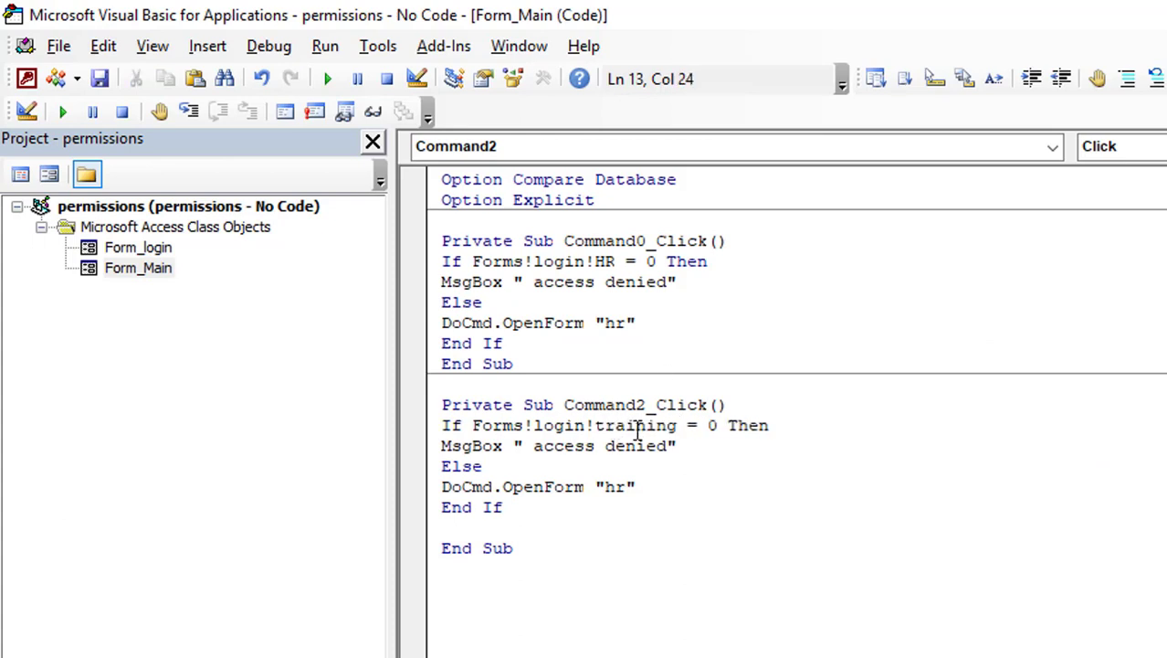
{"action": "left_click", "coordinate": [615, 486]}
{"action": "left_click", "coordinate": [629, 487]}
{"action": "key", "text": "BackSpace"}
{"action": "key", "text": "BackSpace"}
{"action": "type", "text": "training"}
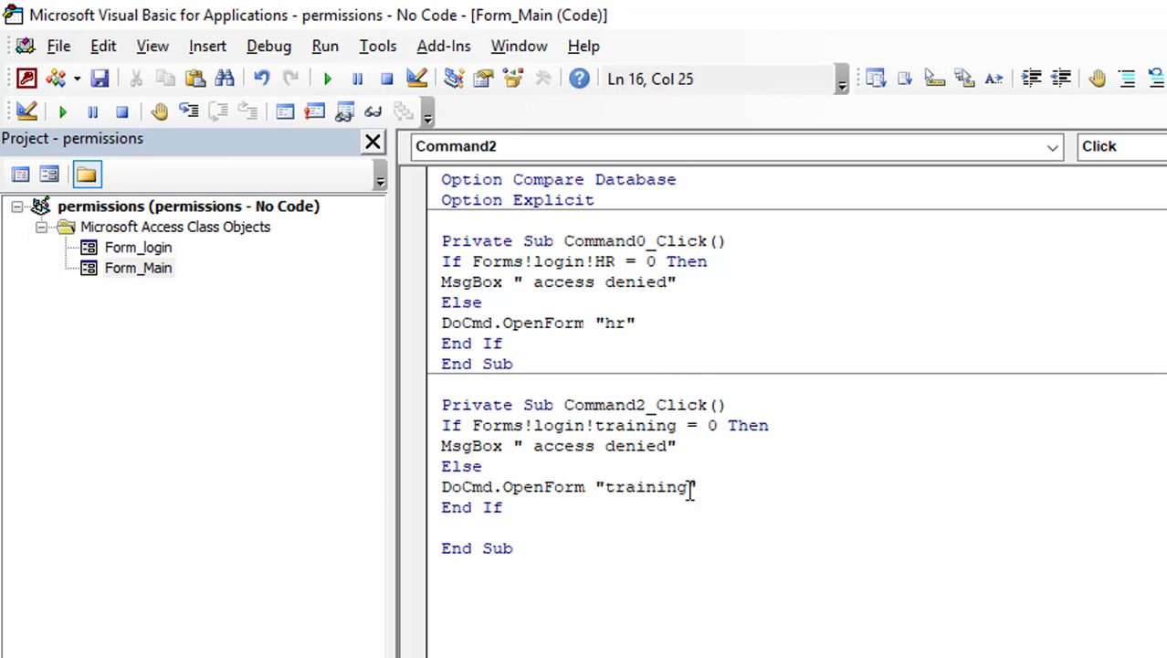
{"action": "left_click", "coordinate": [594, 650]}
{"action": "key", "text": "alt+F11"}
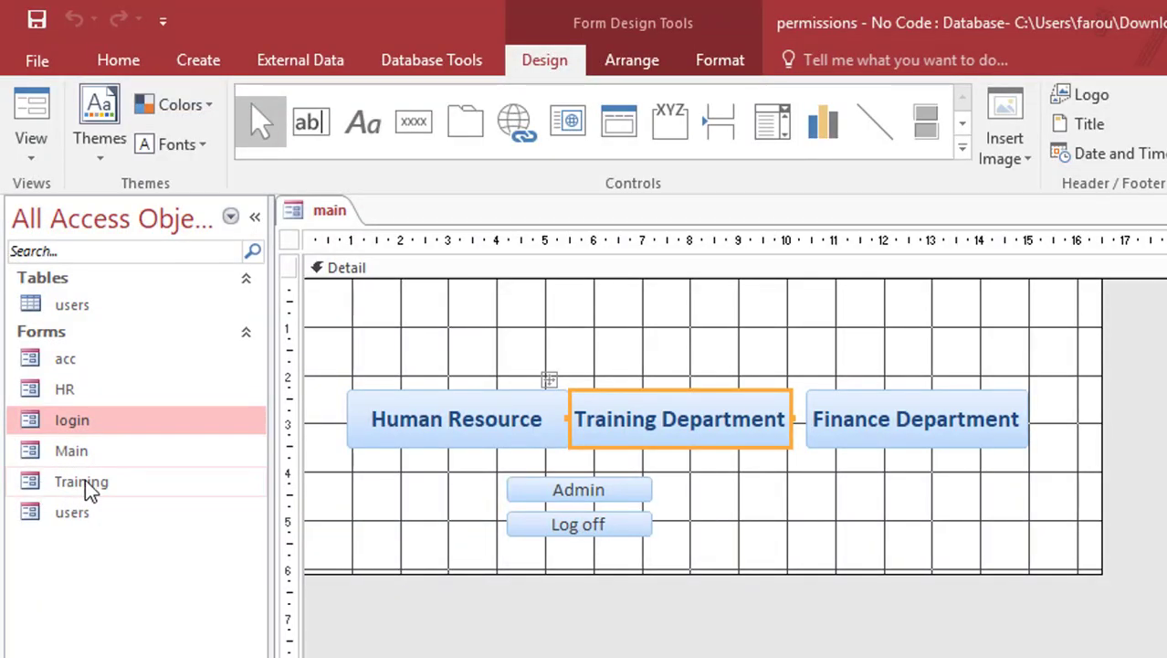
Paste the permission If-block into Finance Department's new Command3_Click procedure
{"action": "key", "text": "alt+F11"}
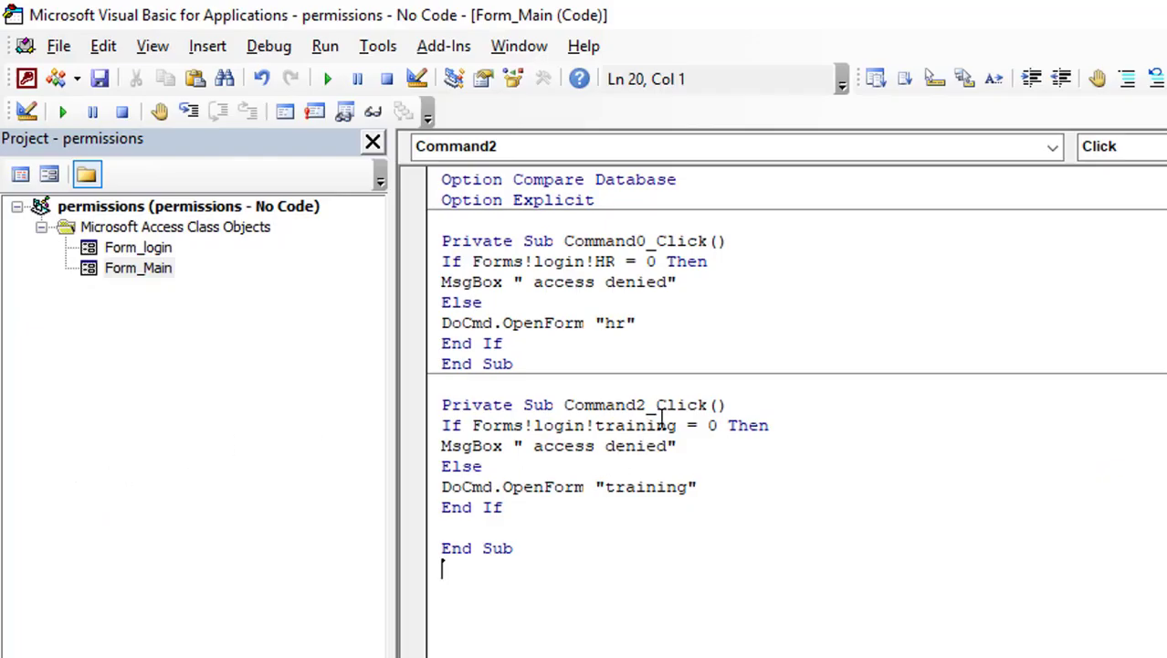
{"action": "key", "text": "alt+F11"}
{"action": "left_click", "coordinate": [916, 443]}
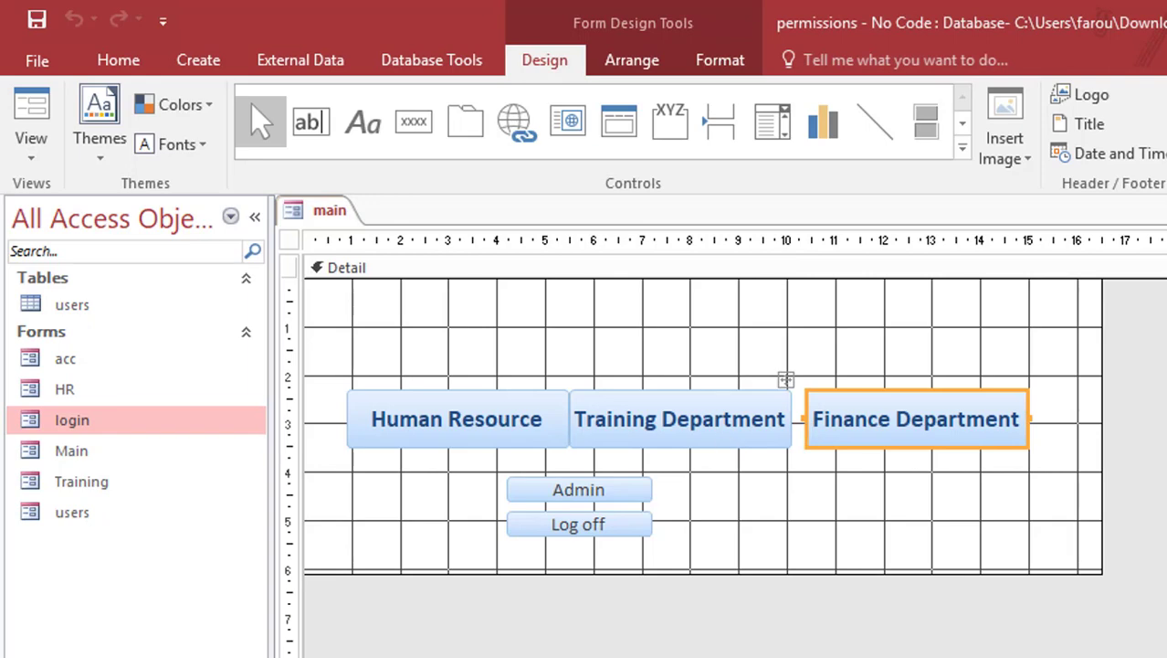
{"action": "key", "text": "ctrl+F2"}
{"action": "left_click", "coordinate": [820, 284]}
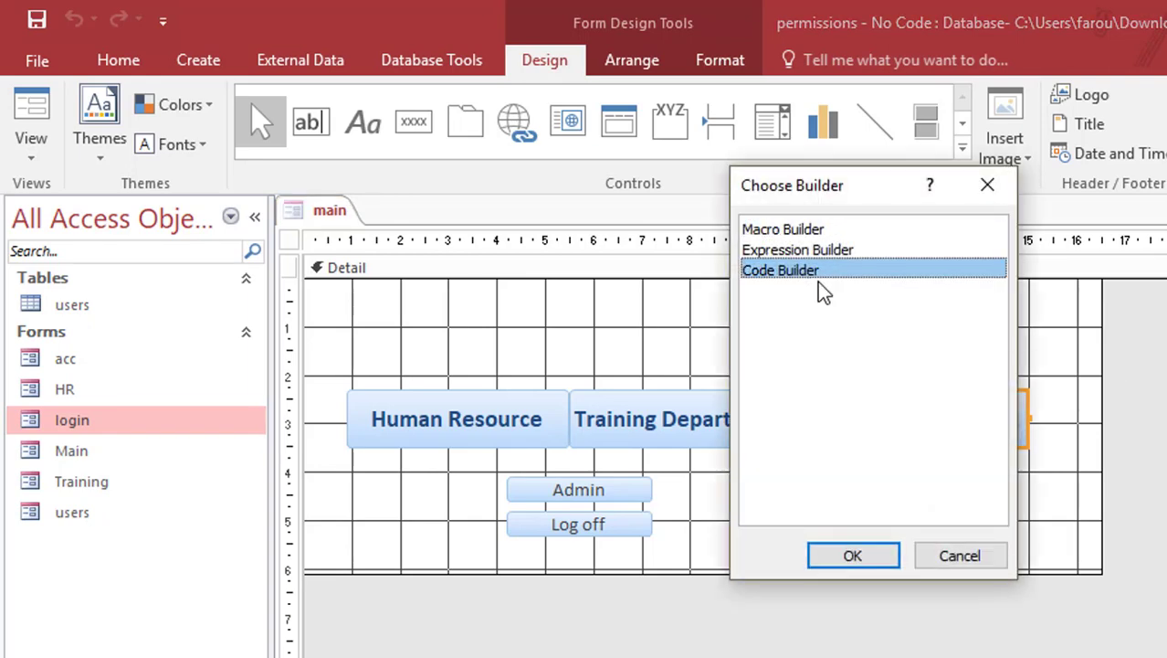
{"action": "double_click", "coordinate": [820, 283]}
{"action": "key", "text": "ctrl+v"}
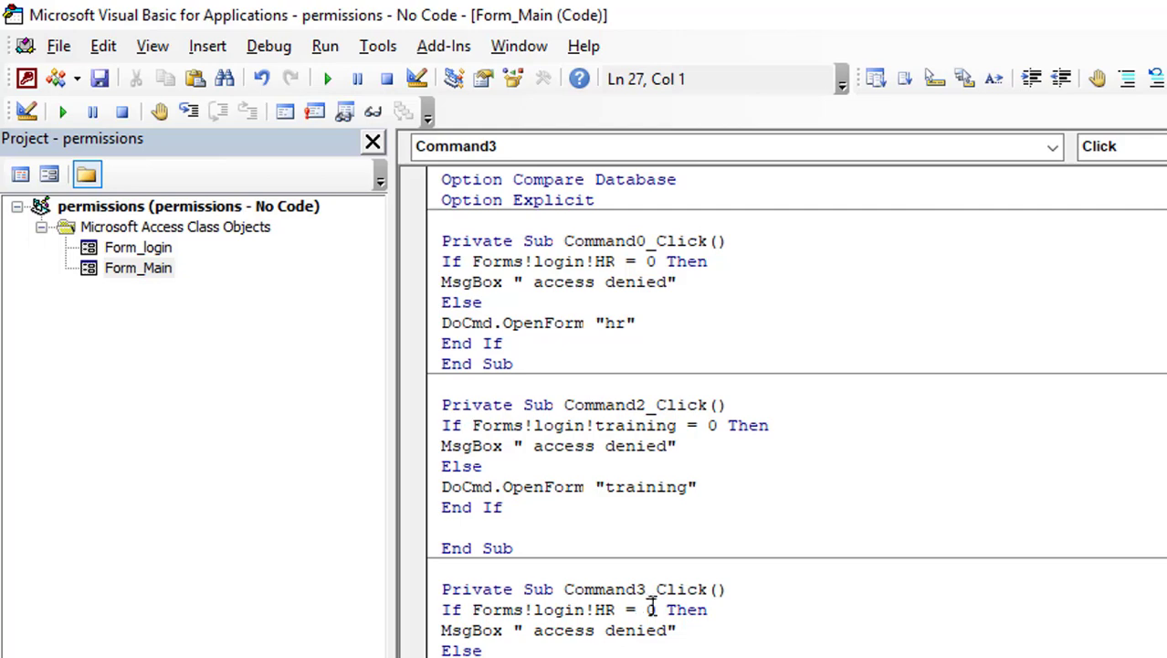
In Command3_Click, replace HR and the "hr" form name with acc
{"action": "double_click", "coordinate": [606, 610]}
{"action": "type", "text": "acc"}
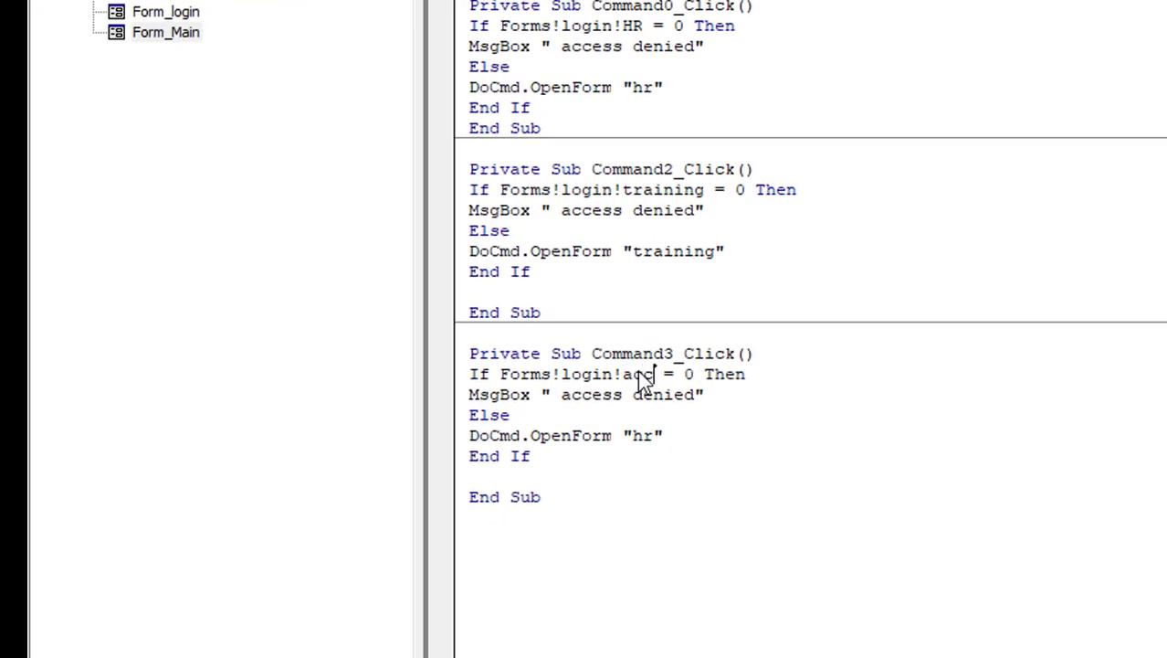
{"action": "double_click", "coordinate": [651, 435]}
{"action": "type", "text": "acc"}
{"action": "key", "text": "alt+F11"}
Paste the If-block into Command4_Click, changing HR to admin and "hr" to "users"
{"action": "left_click", "coordinate": [673, 258]}
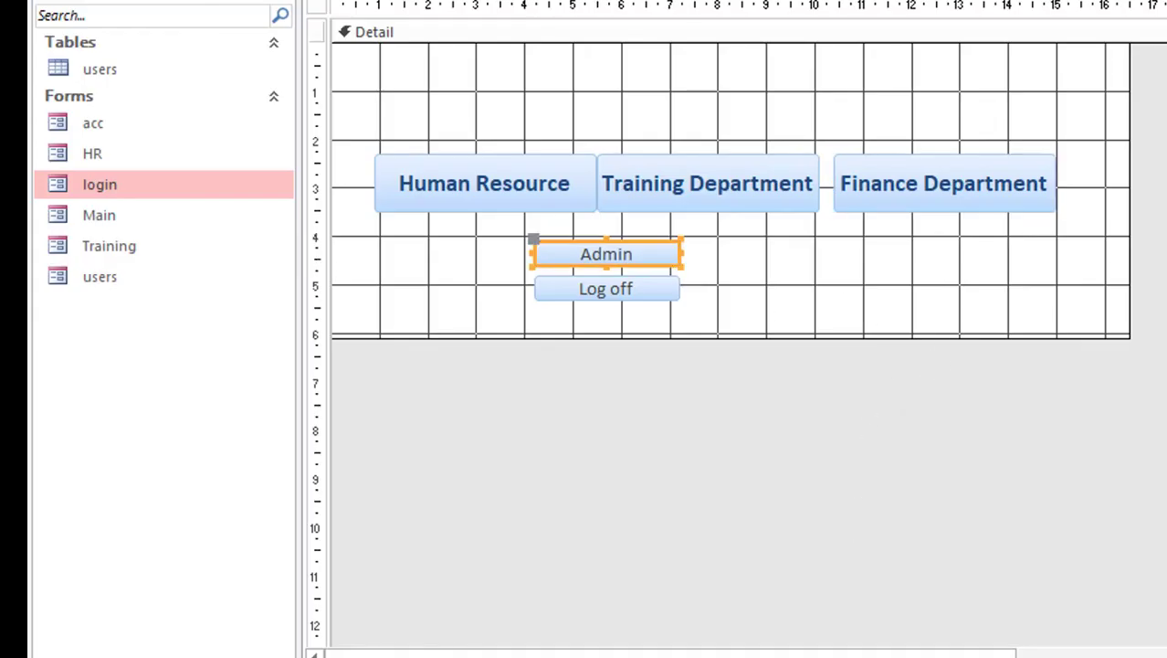
{"action": "double_click", "coordinate": [840, 32]}
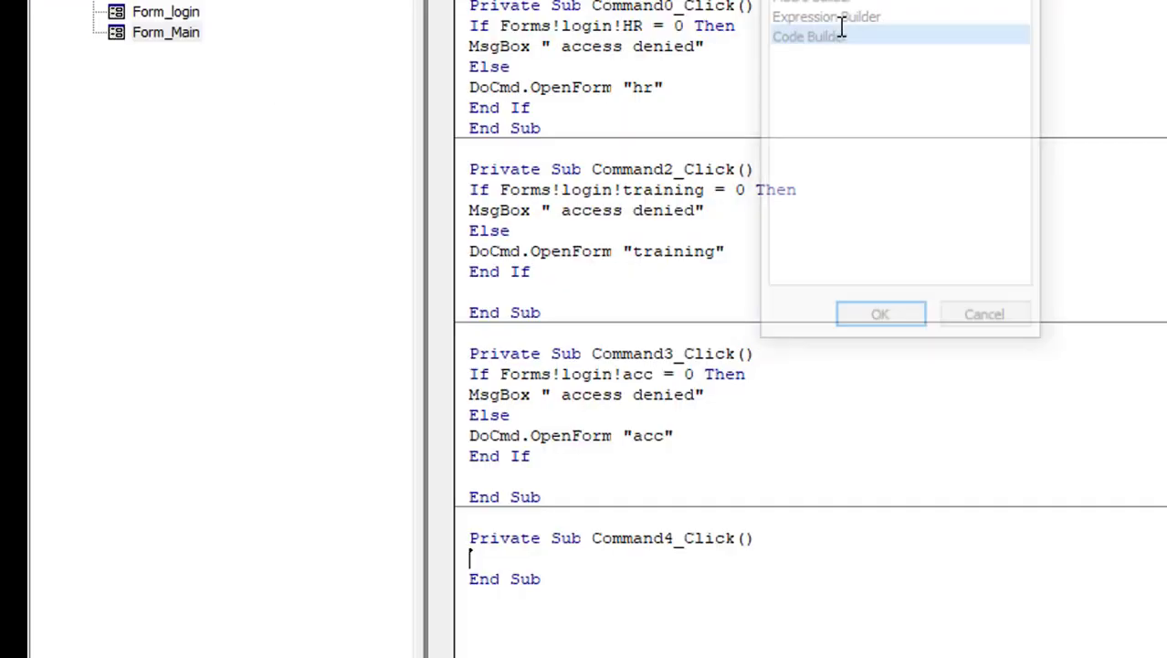
{"action": "key", "text": "ctrl+v"}
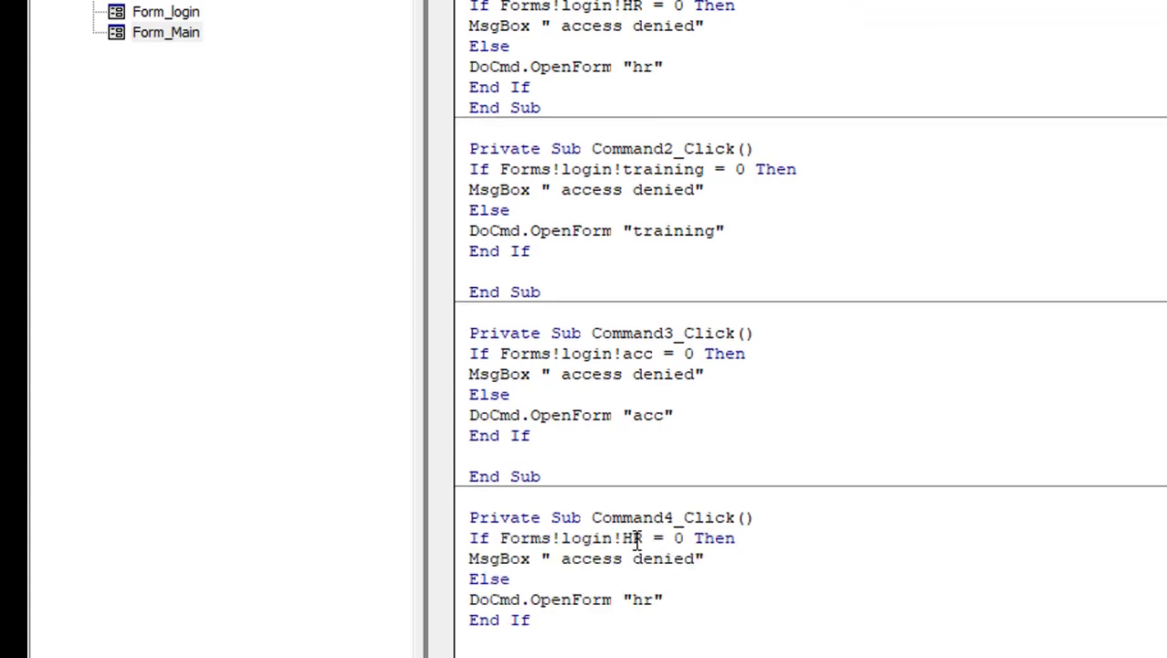
{"action": "double_click", "coordinate": [637, 539]}
{"action": "type", "text": "admin"}
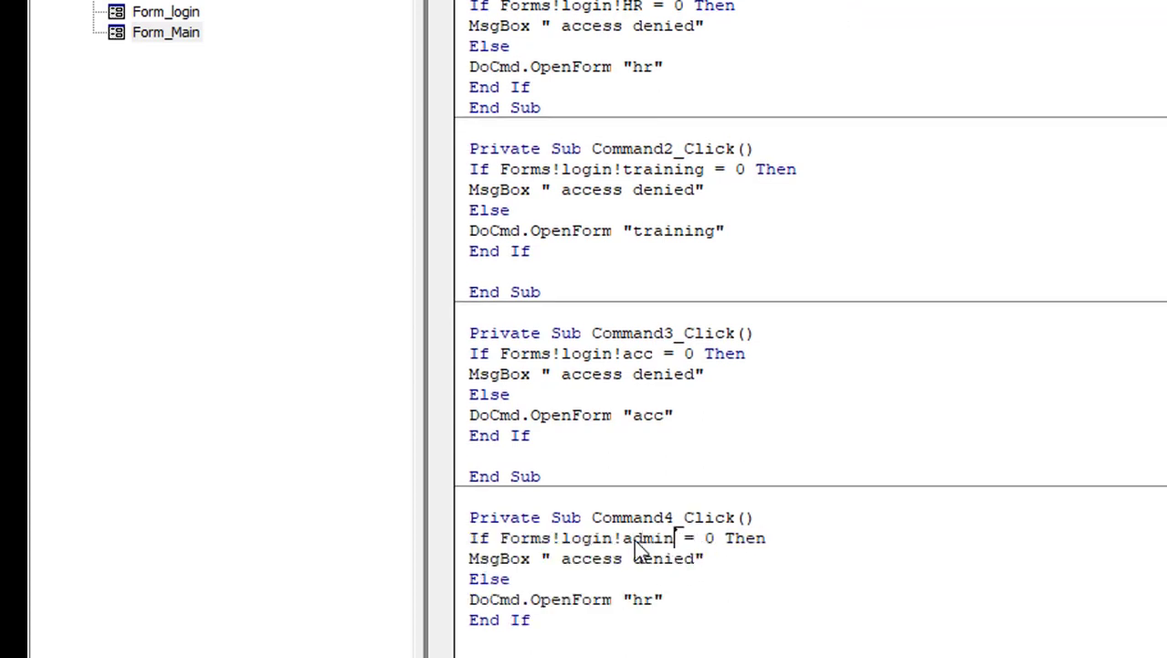
{"action": "left_click", "coordinate": [633, 599]}
{"action": "double_click", "coordinate": [644, 600]}
{"action": "type", "text": "users"}
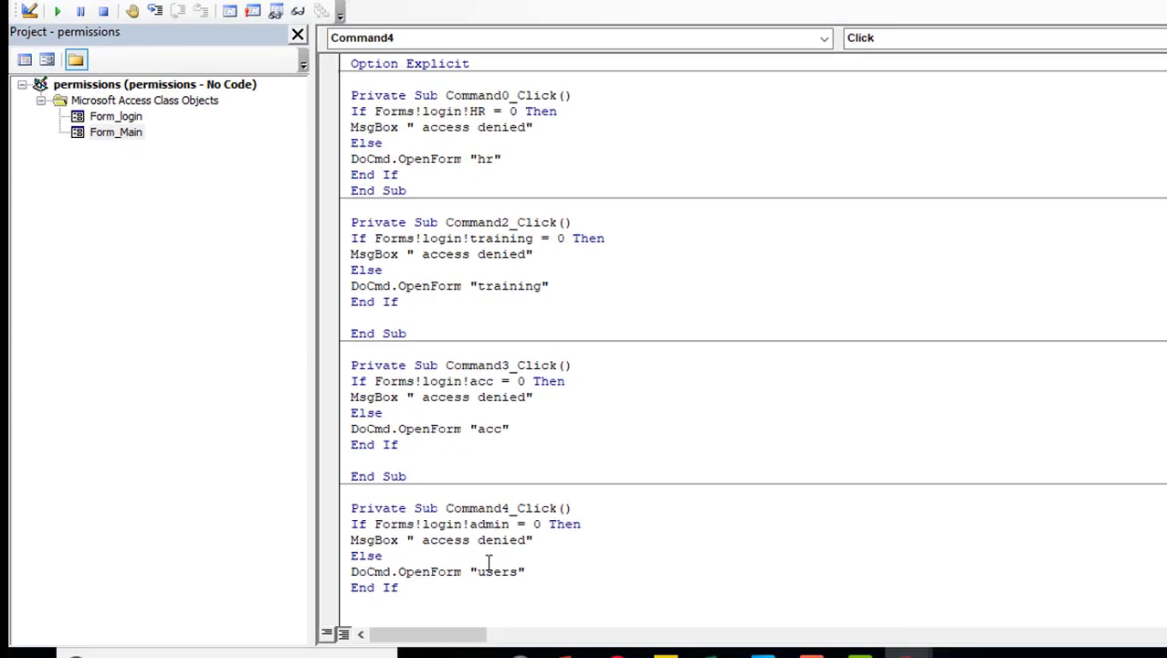
Close the main form design, log in, and confirm the Admin button opens the users form
{"action": "key", "text": "alt+F11"}
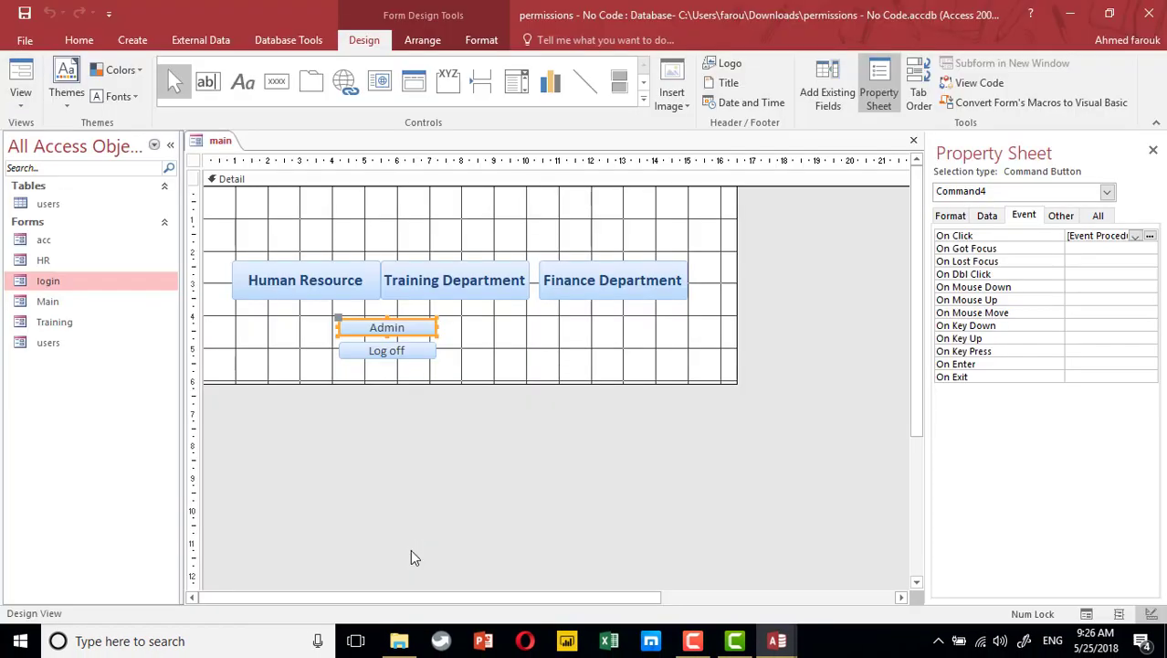
{"action": "left_click", "coordinate": [913, 140]}
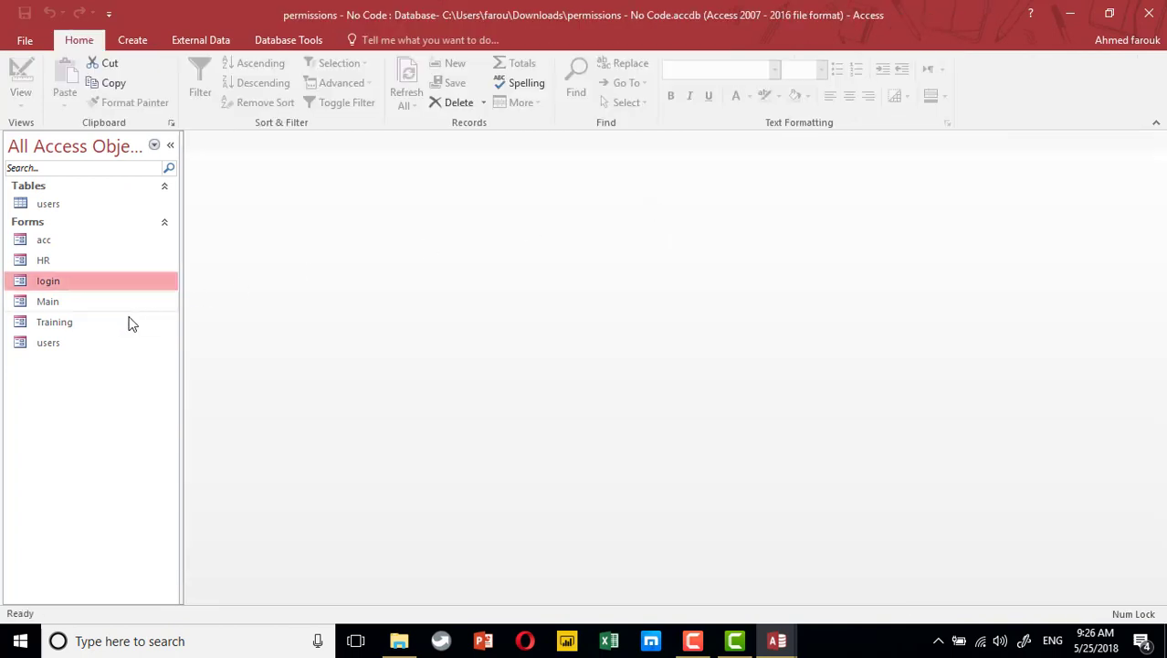
{"action": "double_click", "coordinate": [107, 280]}
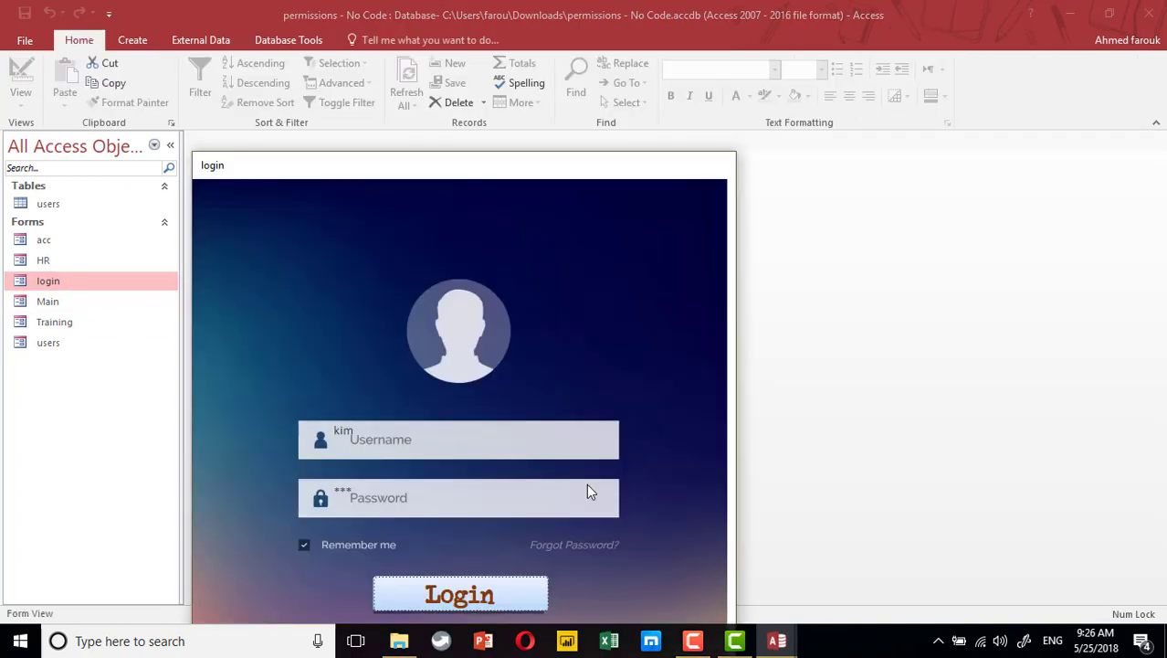
{"action": "left_click", "coordinate": [544, 594]}
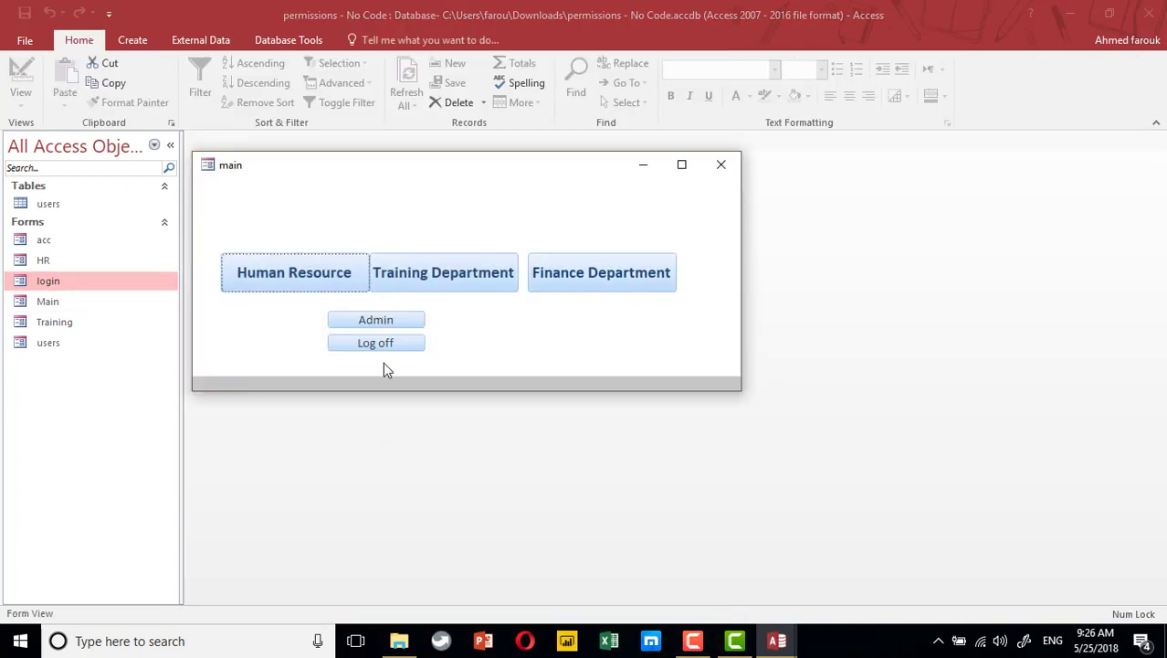
{"action": "left_click", "coordinate": [390, 320]}
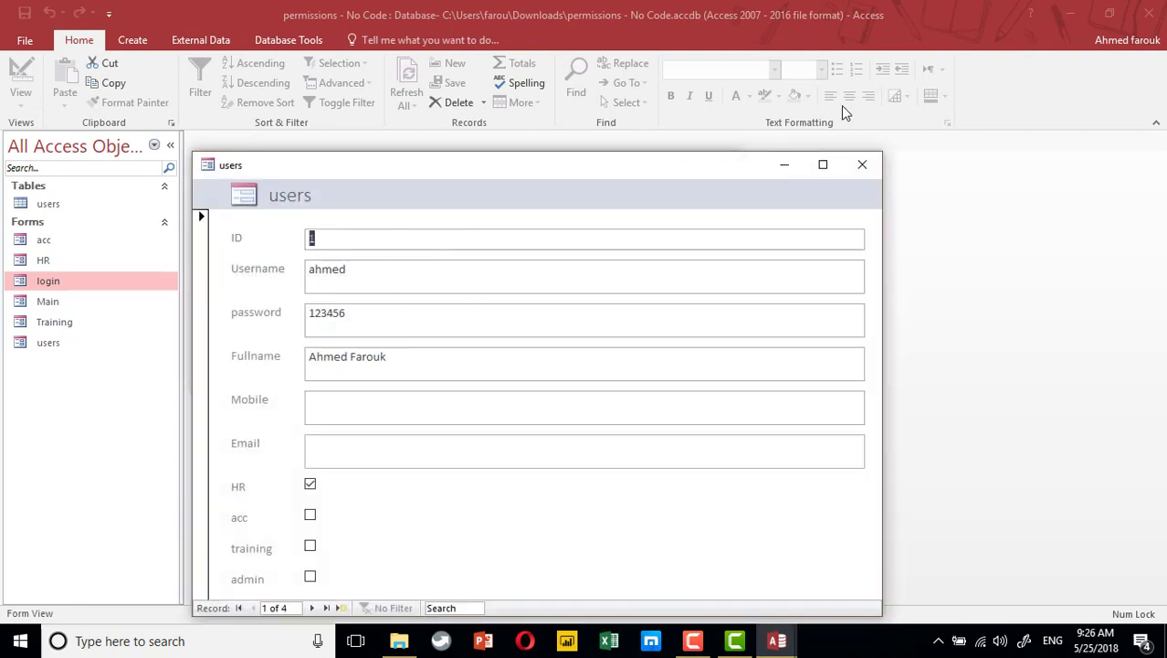
{"action": "left_click", "coordinate": [862, 165]}
Test the Training and Finance Department buttons, each returning an access denied message
{"action": "left_click", "coordinate": [391, 273]}
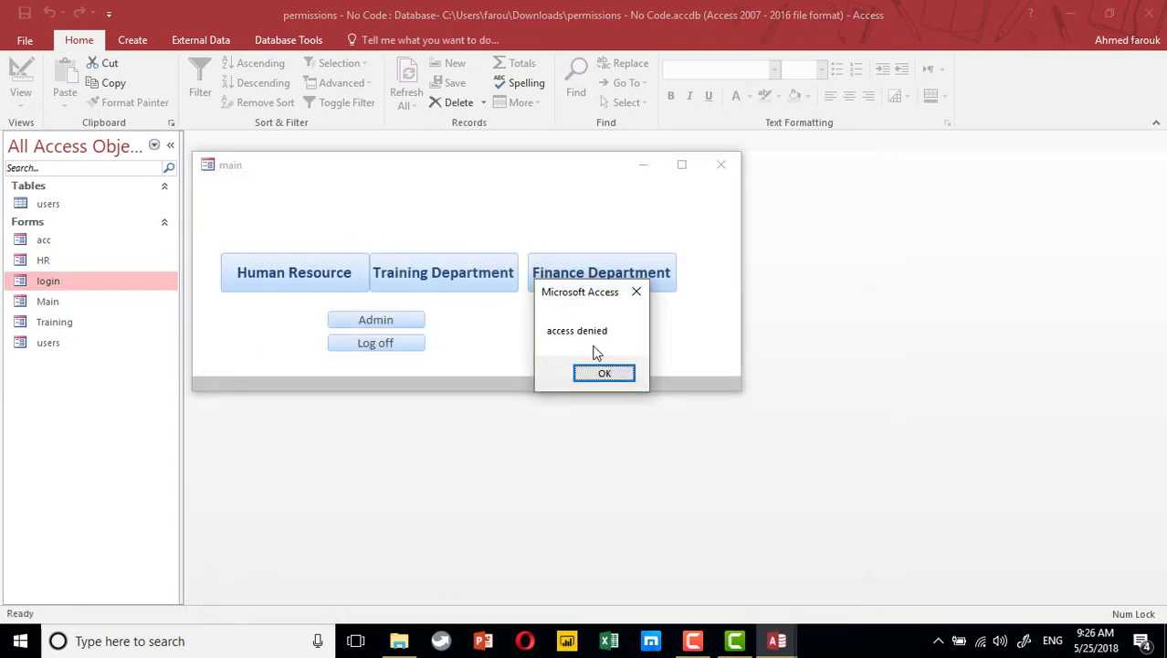
{"action": "left_click", "coordinate": [605, 374]}
{"action": "left_click", "coordinate": [474, 265]}
{"action": "left_click", "coordinate": [610, 375]}
{"action": "left_click", "coordinate": [607, 276]}
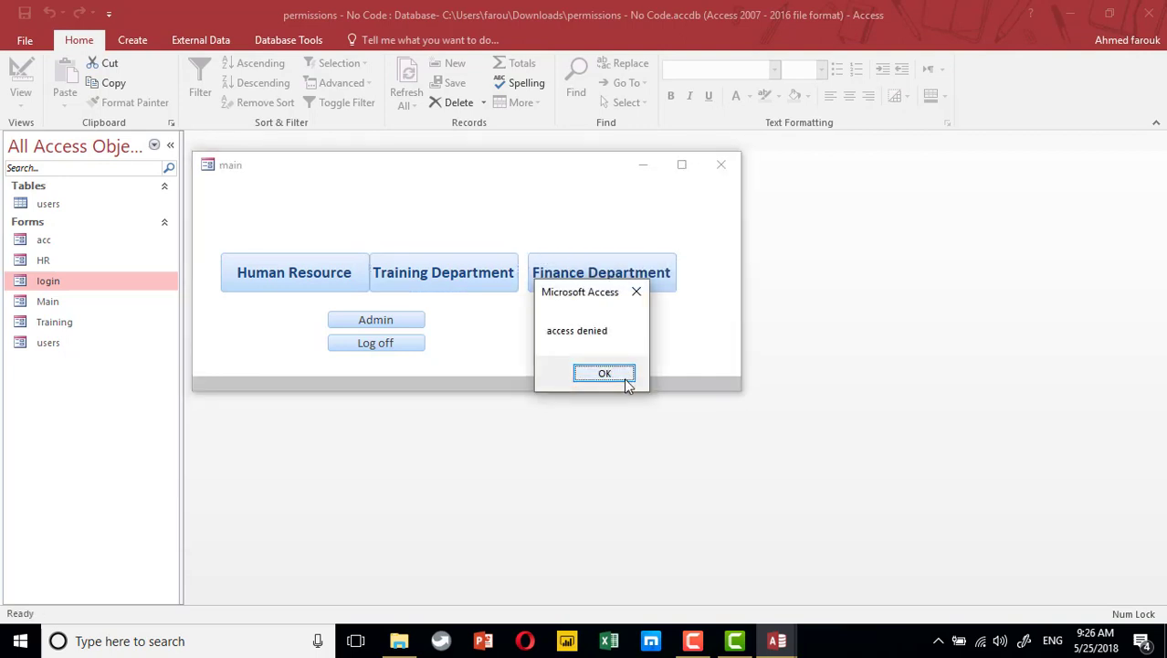
{"action": "left_click", "coordinate": [605, 375]}
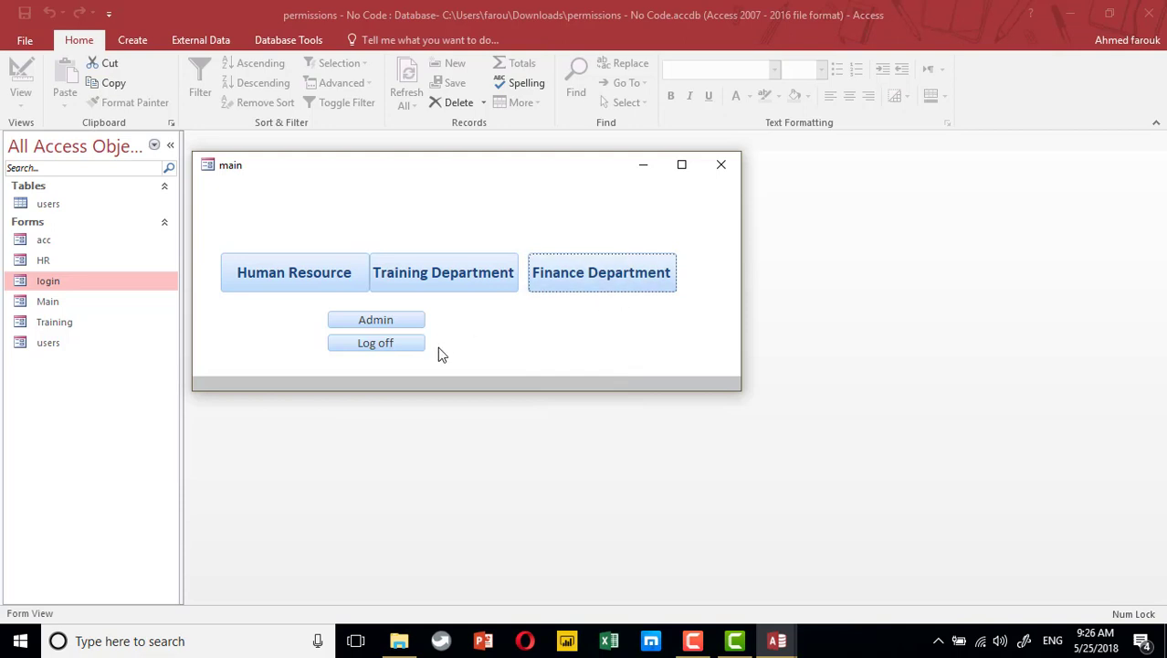
Reopen the login form, close it, and open the main form in Design View
{"action": "left_click", "coordinate": [80, 285]}
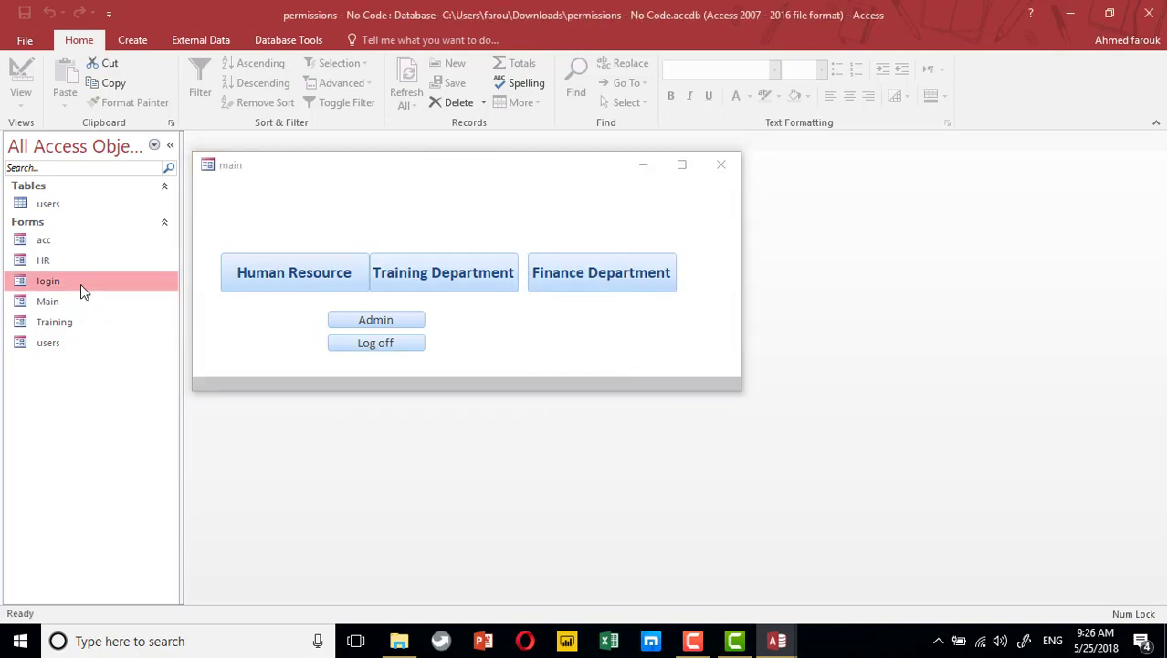
{"action": "double_click", "coordinate": [80, 284]}
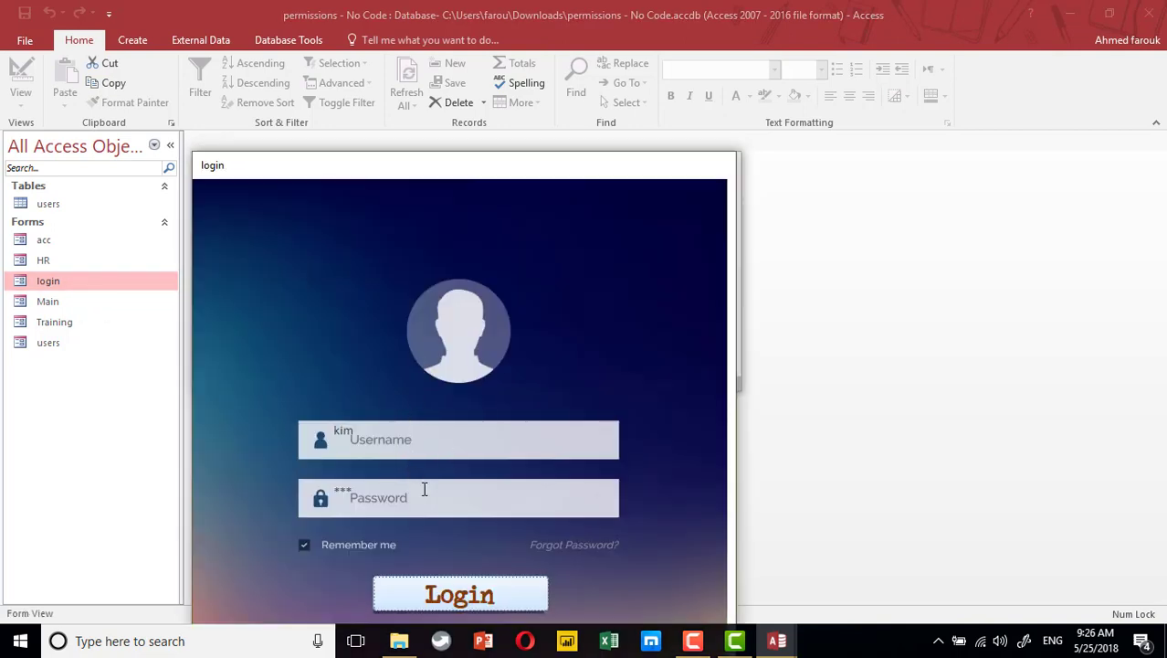
{"action": "right_click", "coordinate": [553, 195]}
{"action": "right_click", "coordinate": [599, 167]}
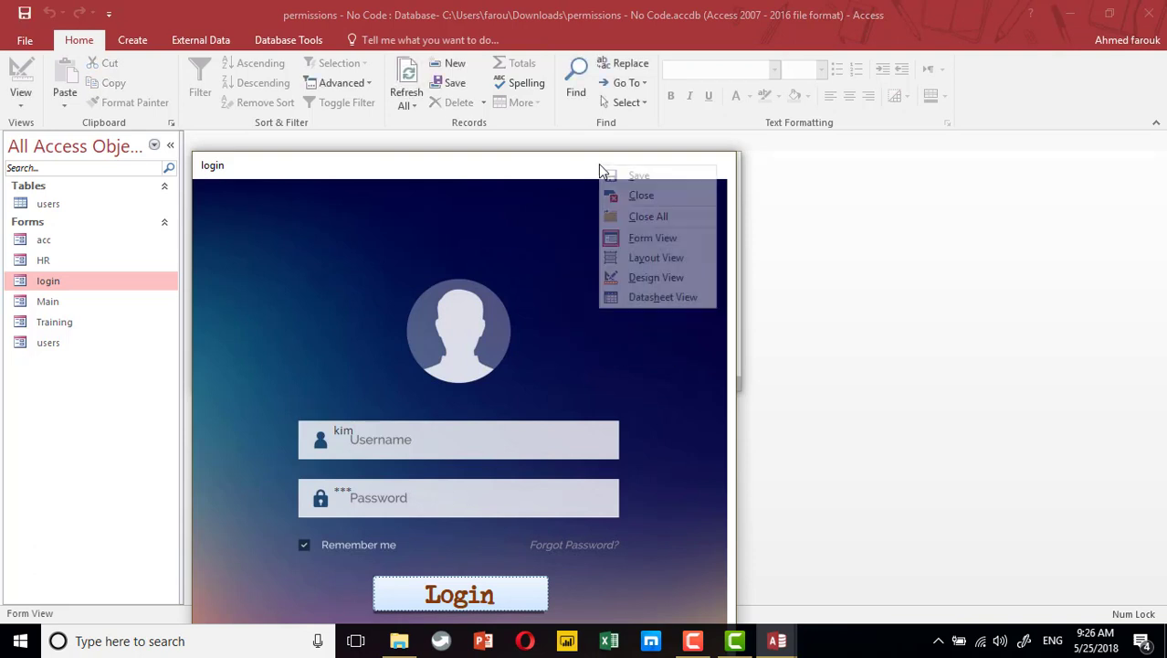
{"action": "left_click", "coordinate": [638, 197]}
{"action": "left_click", "coordinate": [409, 344]}
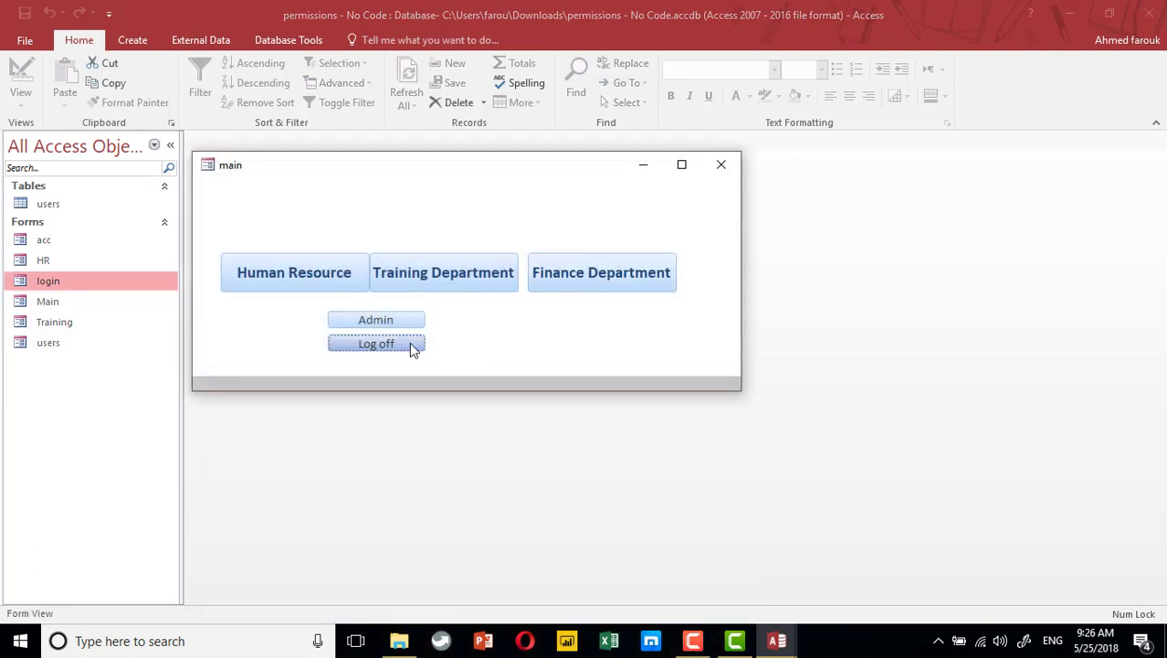
{"action": "right_click", "coordinate": [490, 330]}
{"action": "left_click", "coordinate": [539, 380]}
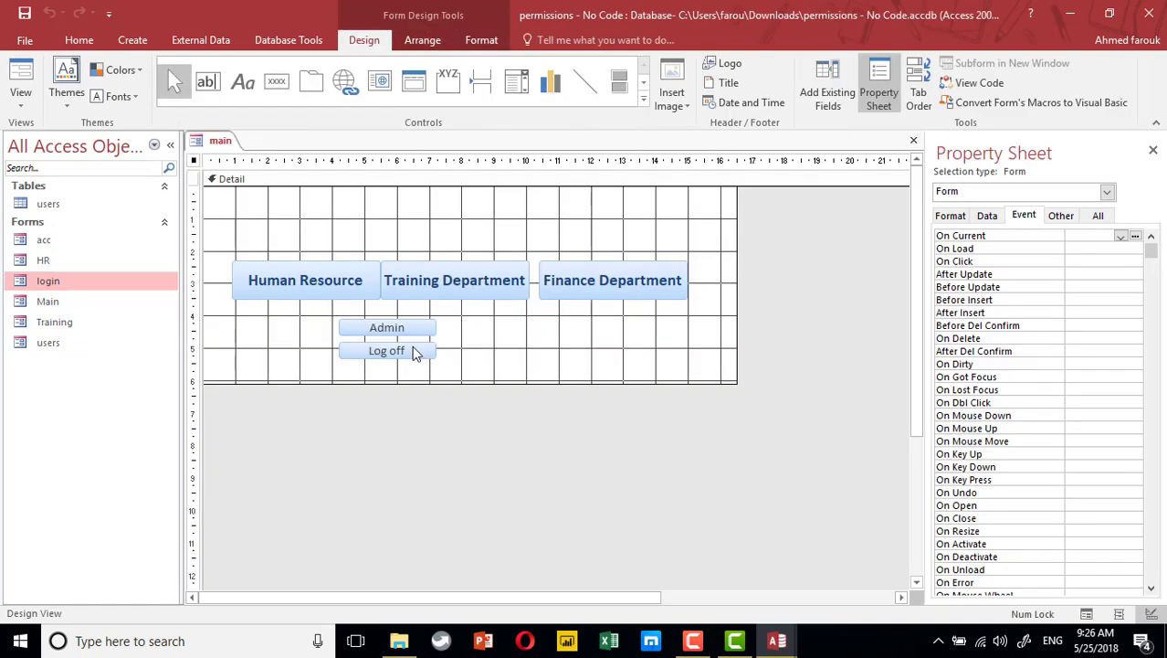
Create the Log off button's Code Builder click event with DoCmd.Close acForm, "login"
{"action": "left_click", "coordinate": [413, 353]}
{"action": "left_click", "coordinate": [1149, 236]}
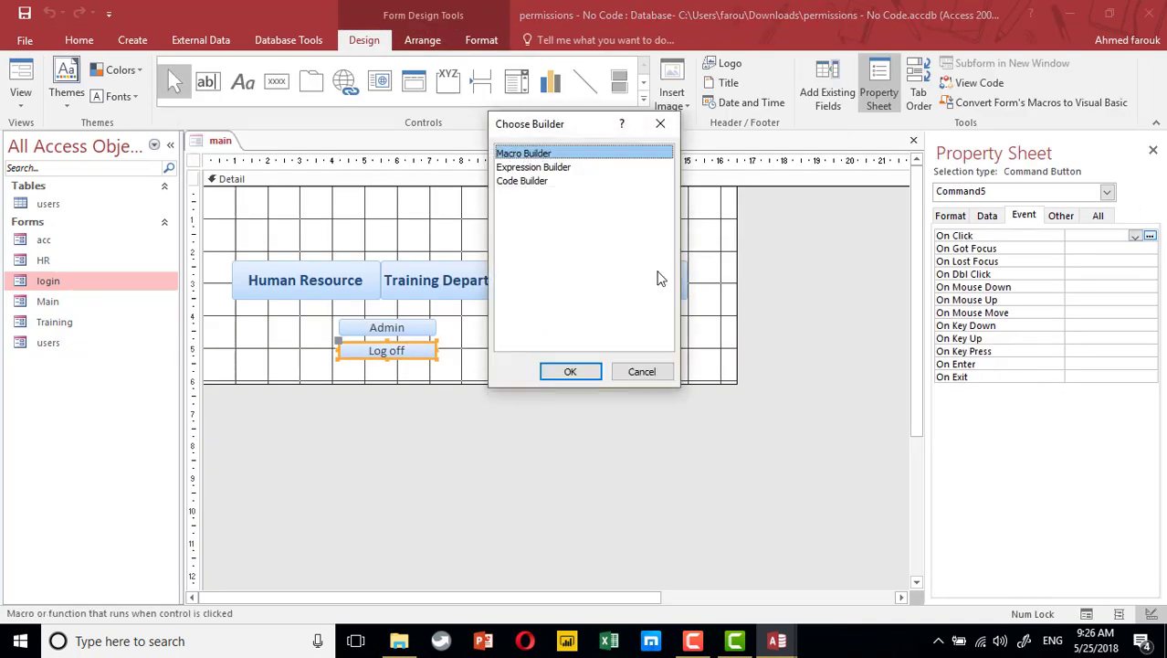
{"action": "double_click", "coordinate": [526, 185]}
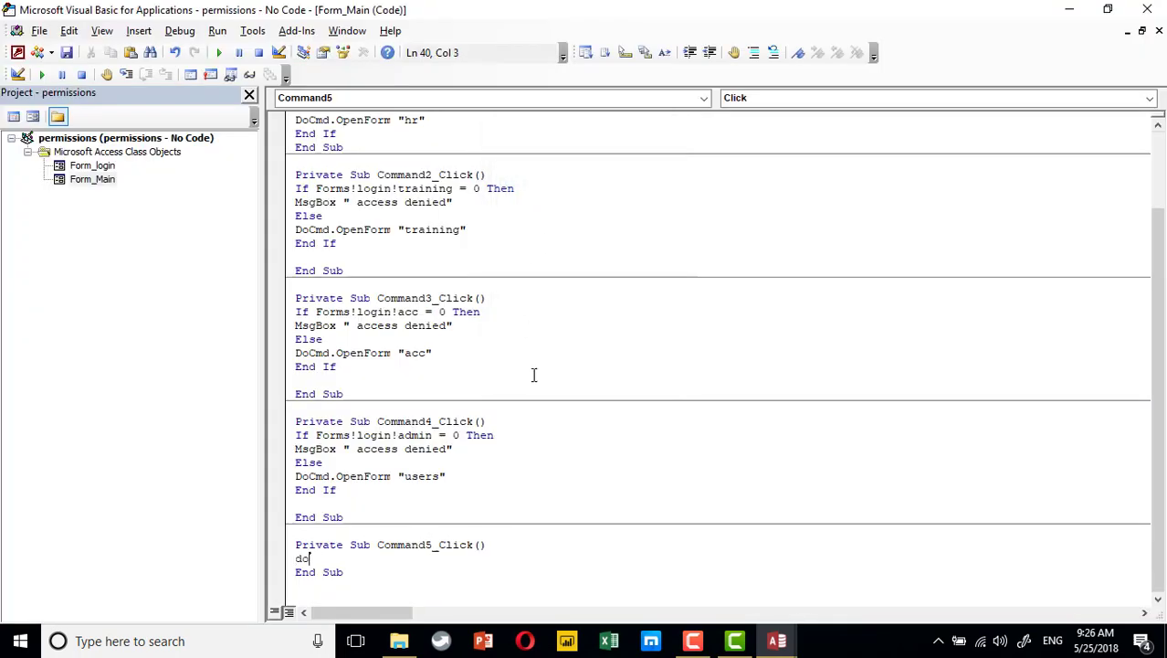
{"action": "type", "text": "docmd.close"}
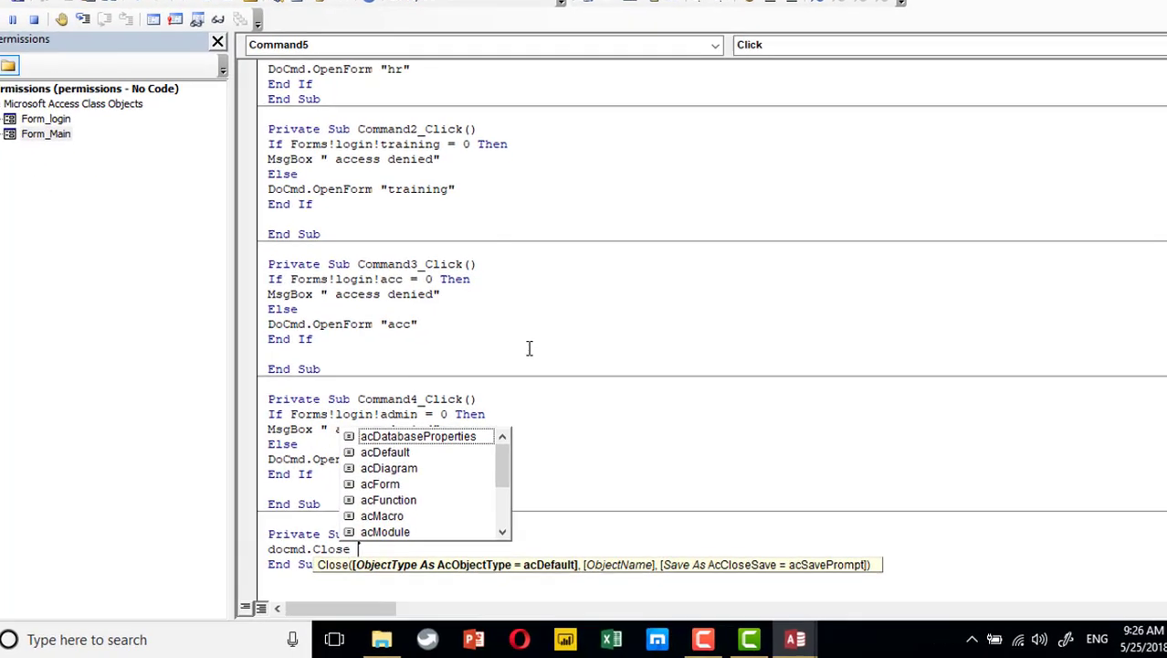
{"action": "key", "text": "Down"}
{"action": "key", "text": "Down"}
{"action": "key", "text": "Down"}
{"action": "key", "text": "space"}
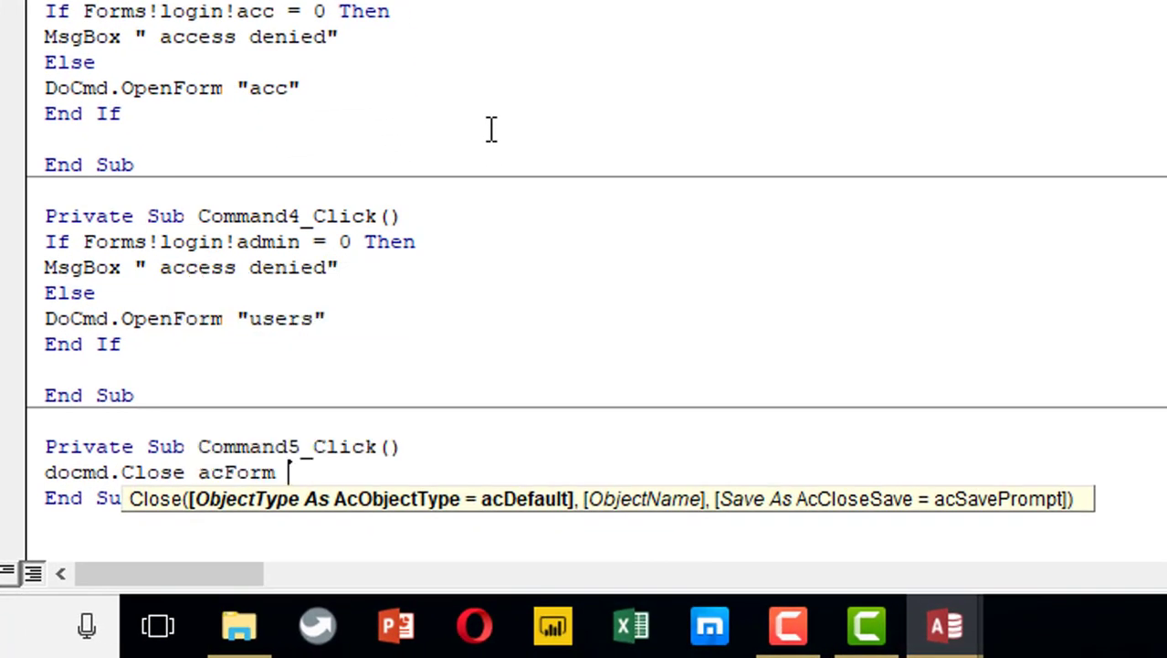
{"action": "type", "text": "\"login"}
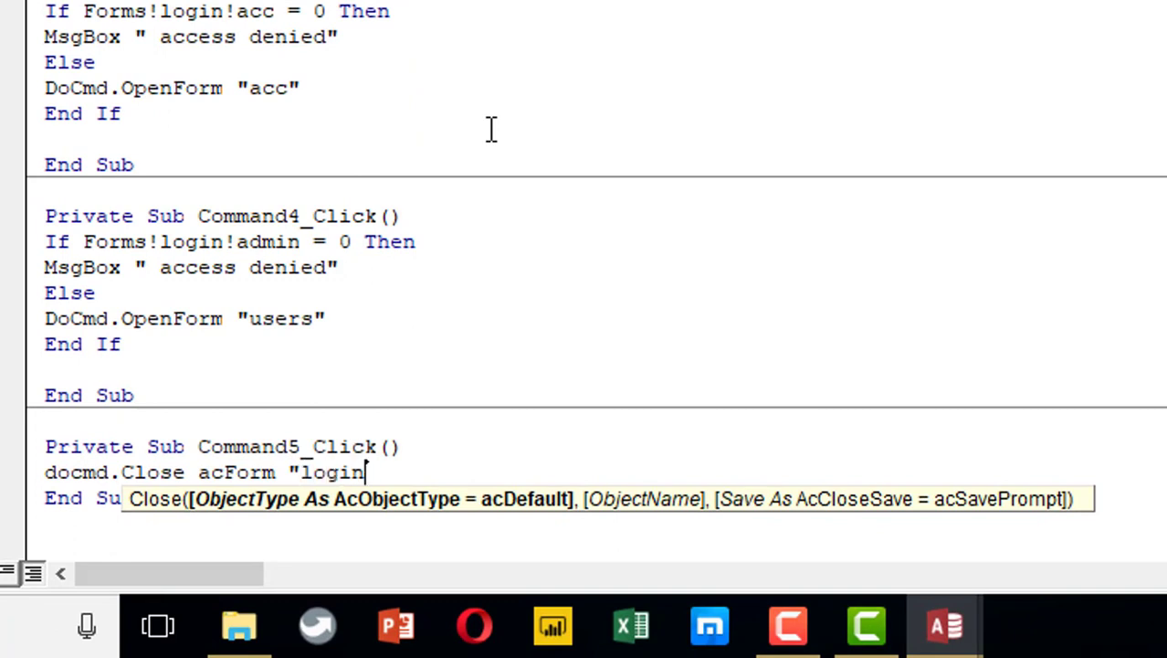
{"action": "type", "text": "\""}
{"action": "key", "text": "Return"}
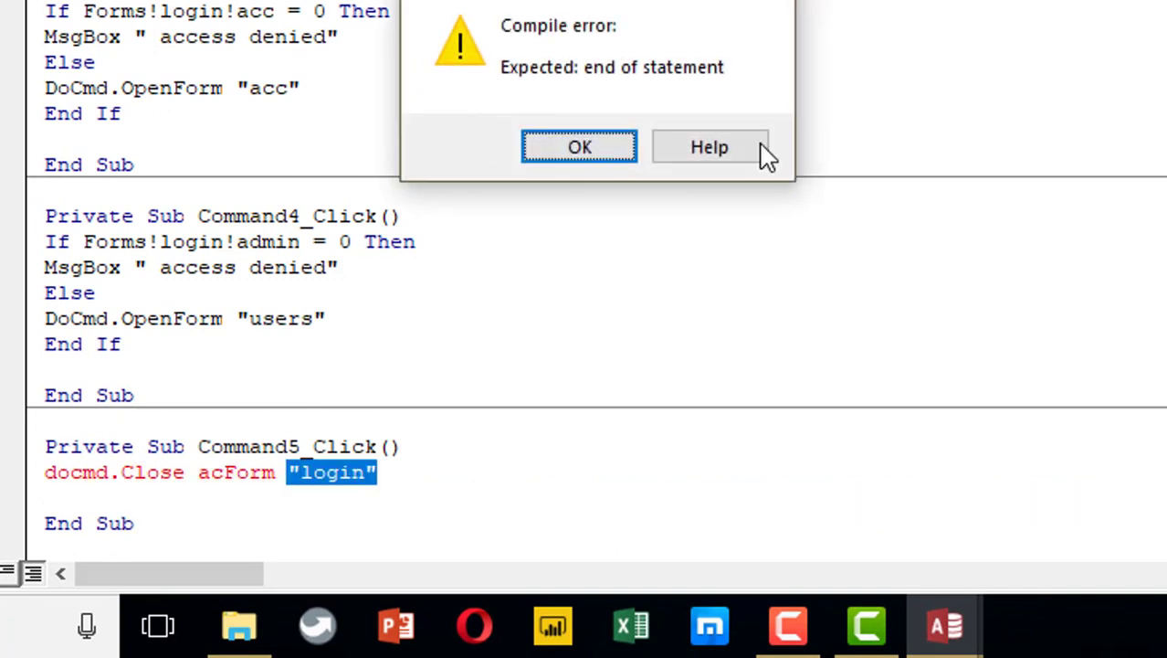
{"action": "left_click", "coordinate": [573, 149]}
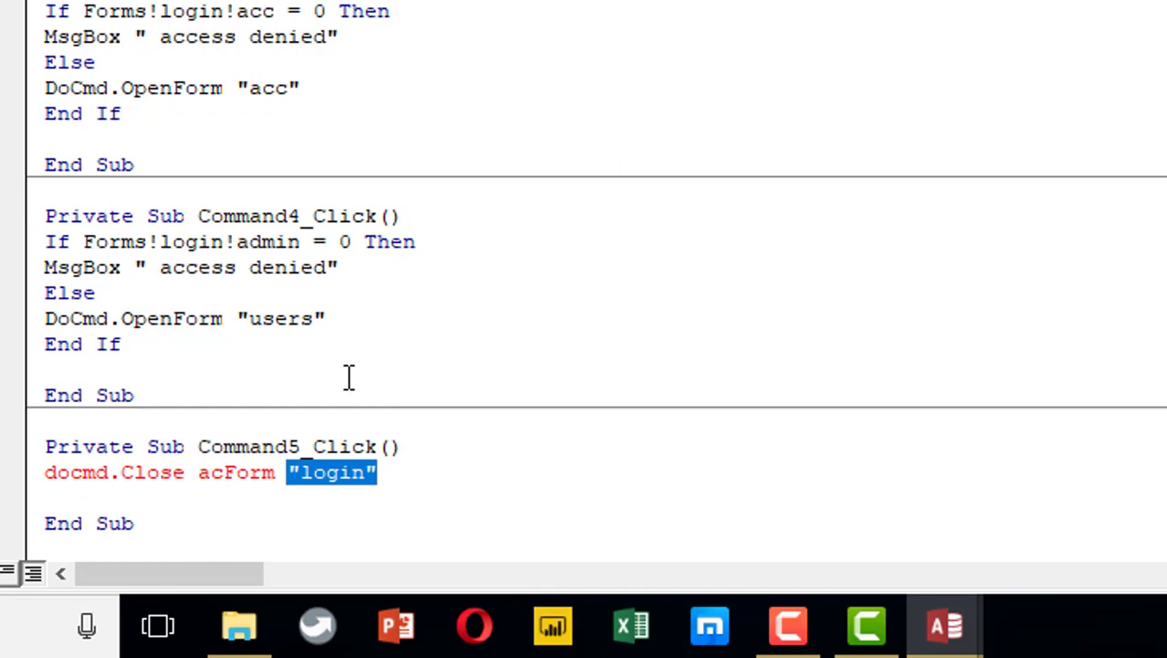
{"action": "left_click", "coordinate": [288, 475]}
{"action": "type", "text": ","}
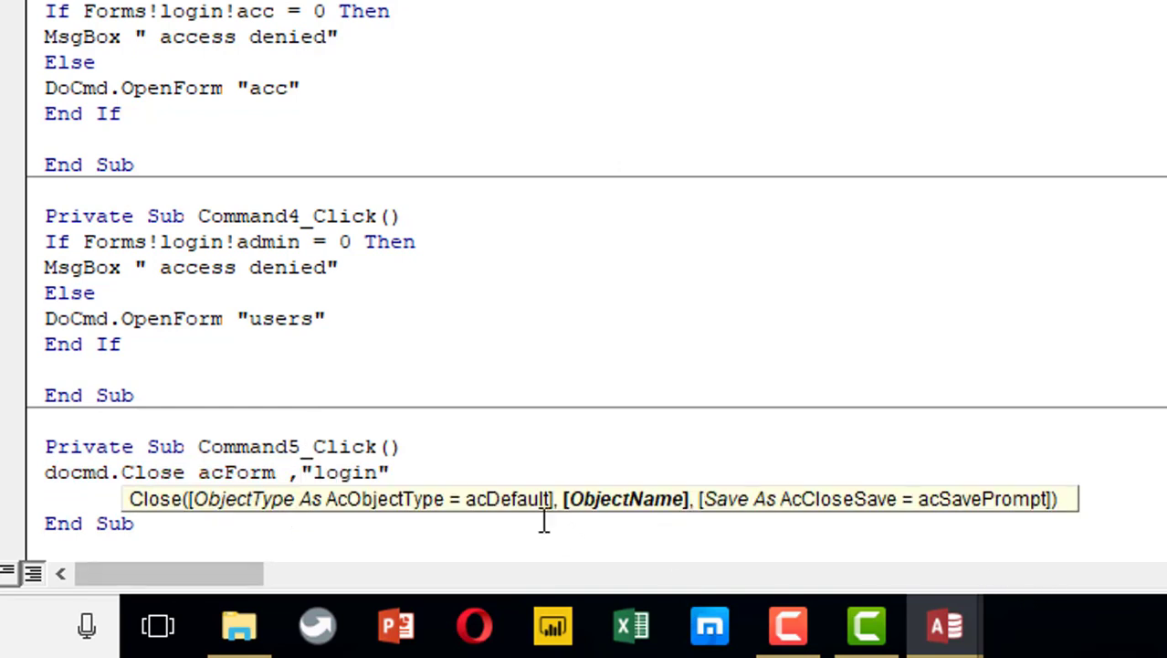
{"action": "left_click", "coordinate": [503, 469]}
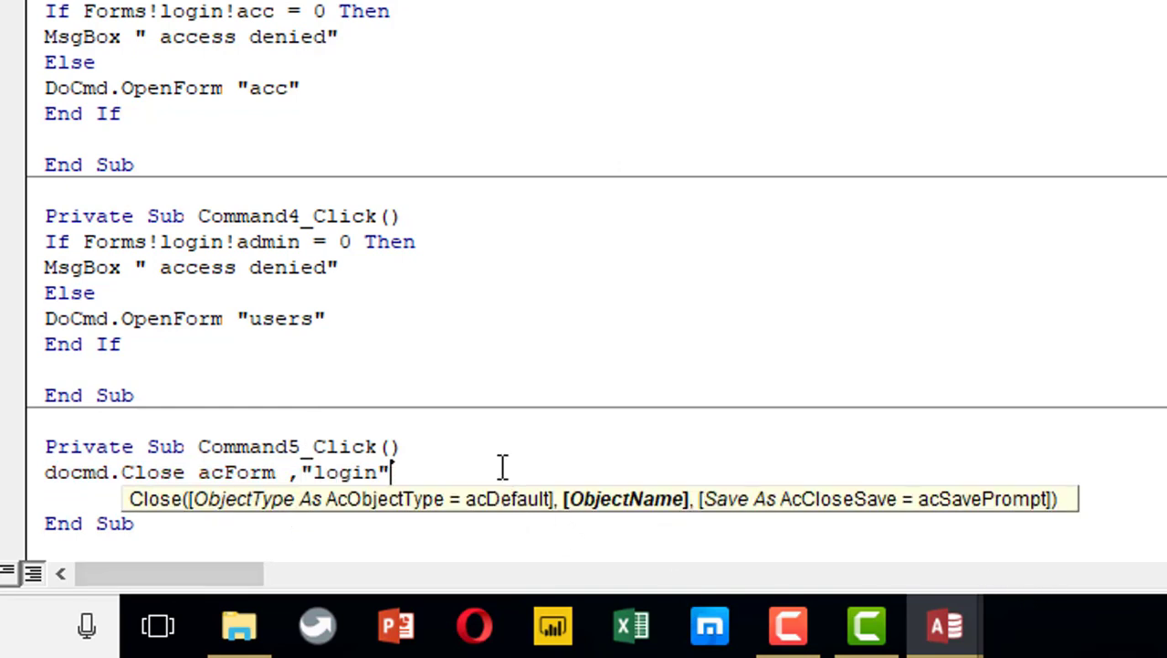
{"action": "key", "text": "Return"}
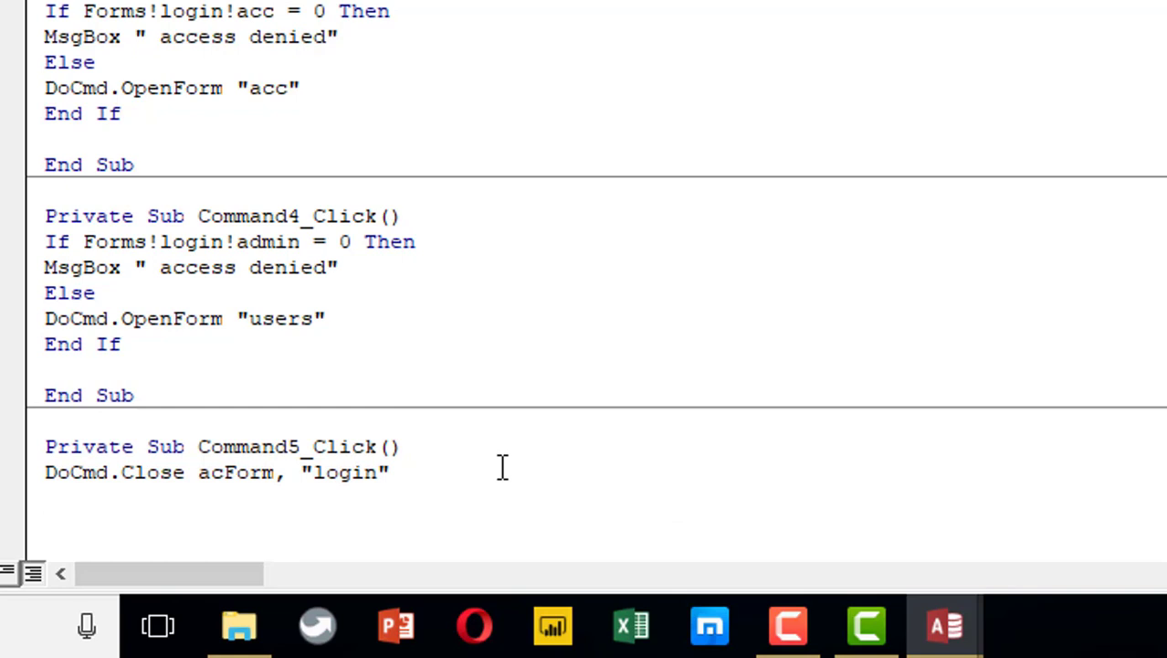
Add a DoCmd.OpenForm "login" line after the Close statement and return to Access
{"action": "type", "text": "docmd"}
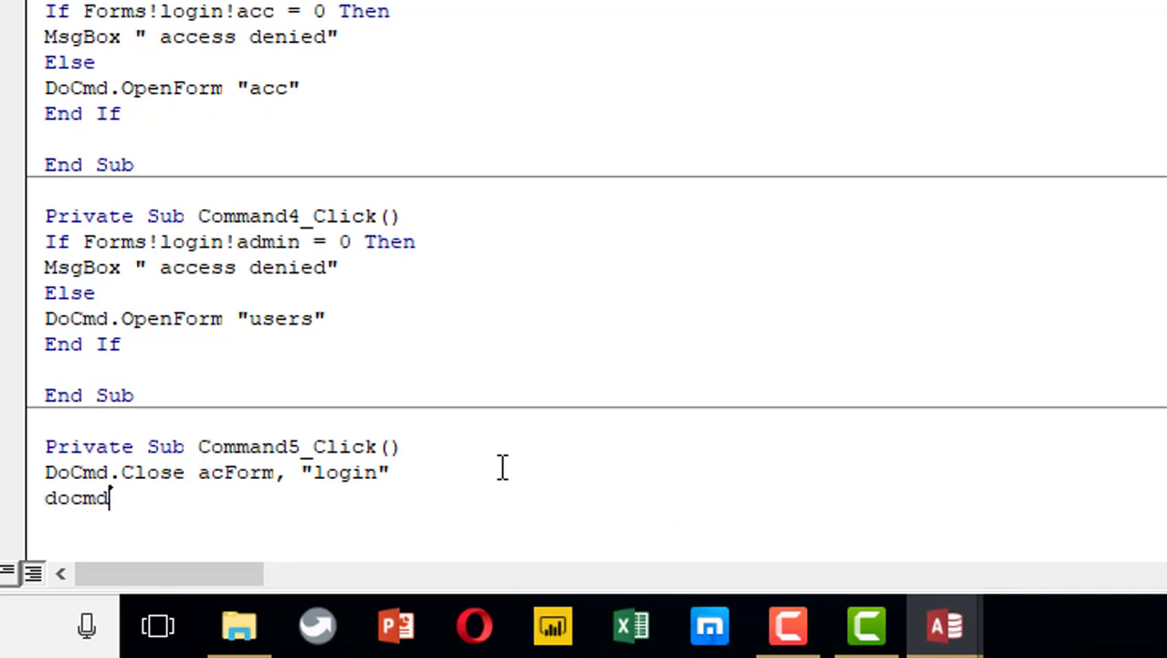
{"action": "type", "text": ".ope"}
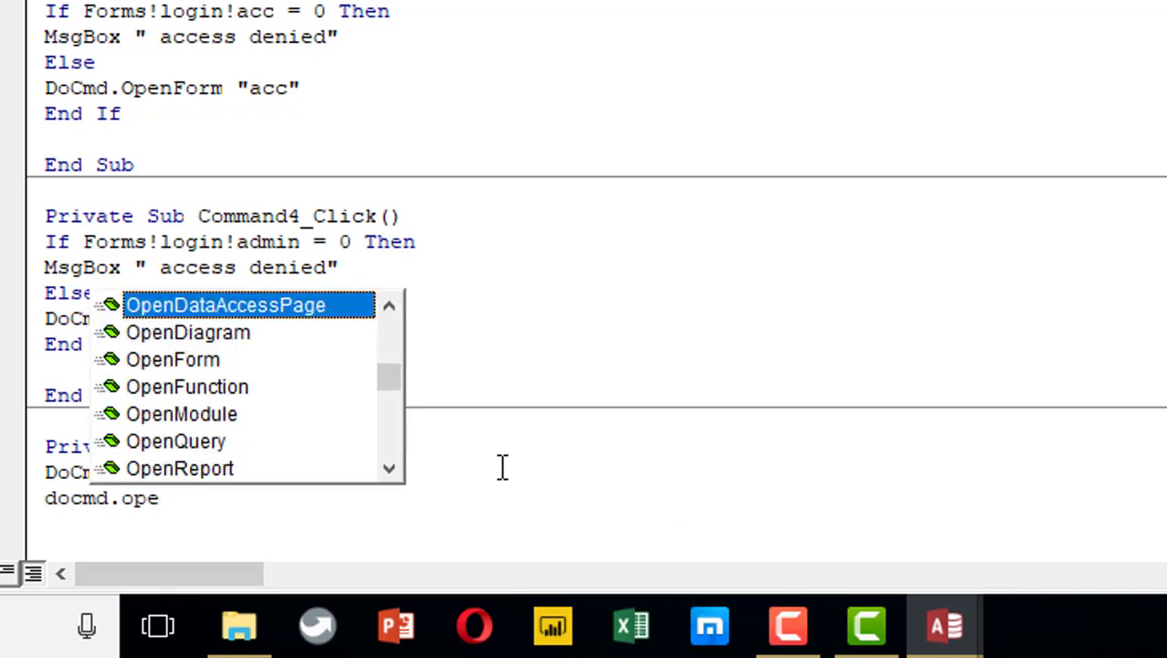
{"action": "key", "text": "Down"}
{"action": "key", "text": "Down"}
{"action": "key", "text": "Tab"}
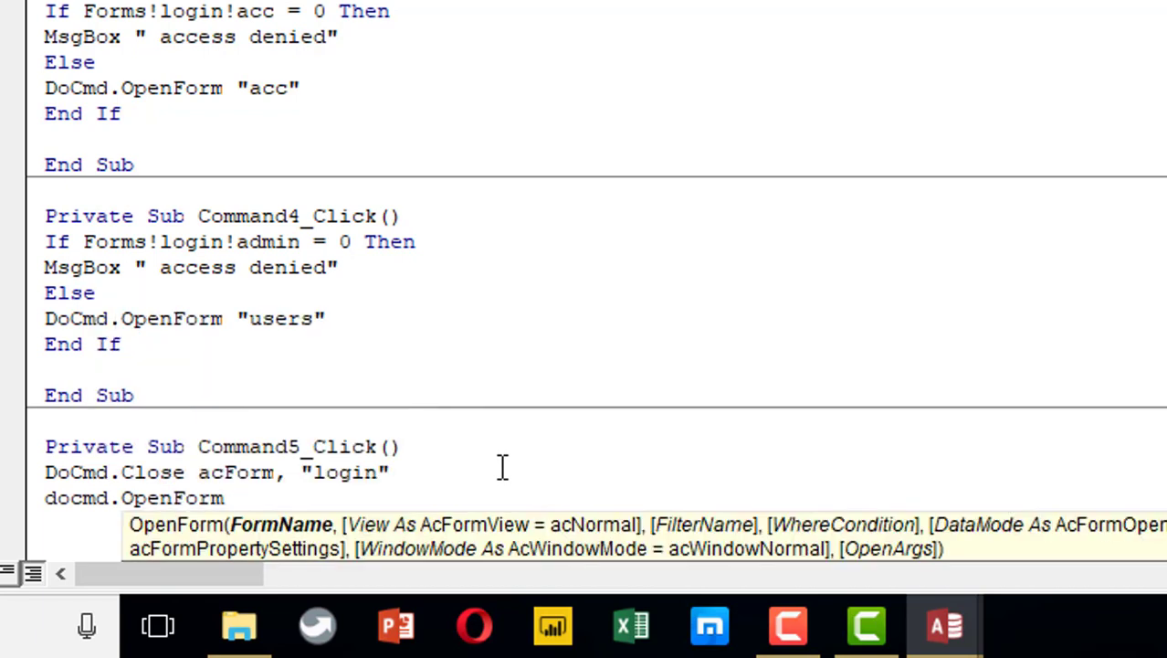
{"action": "type", "text": "\"login"}
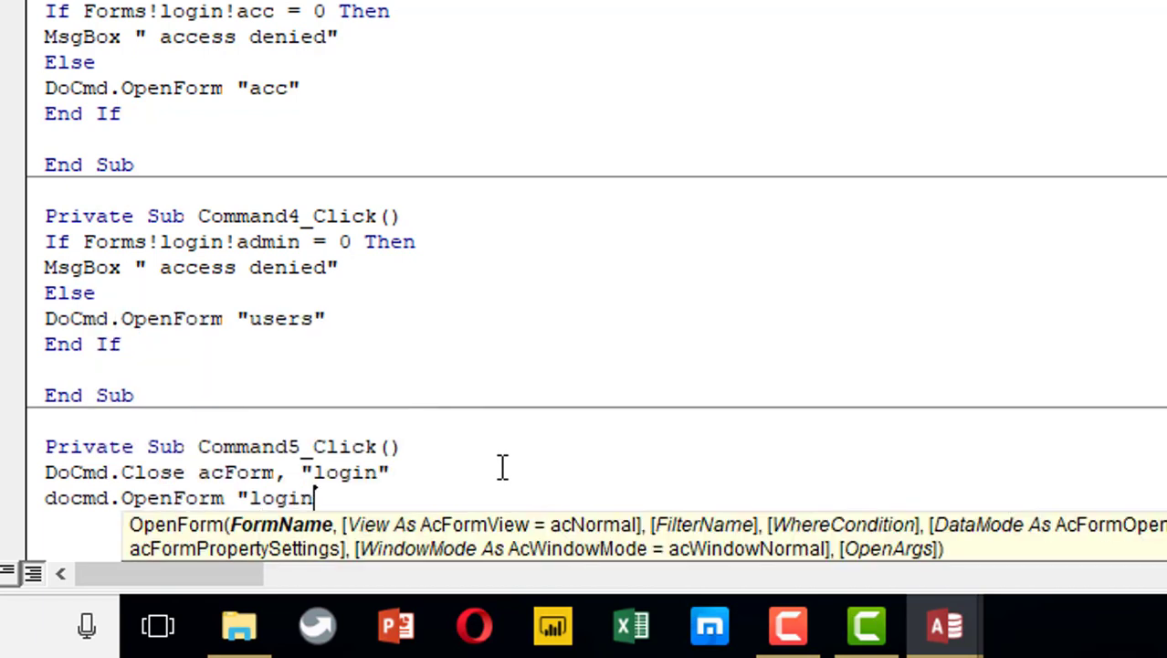
{"action": "left_click", "coordinate": [993, 241]}
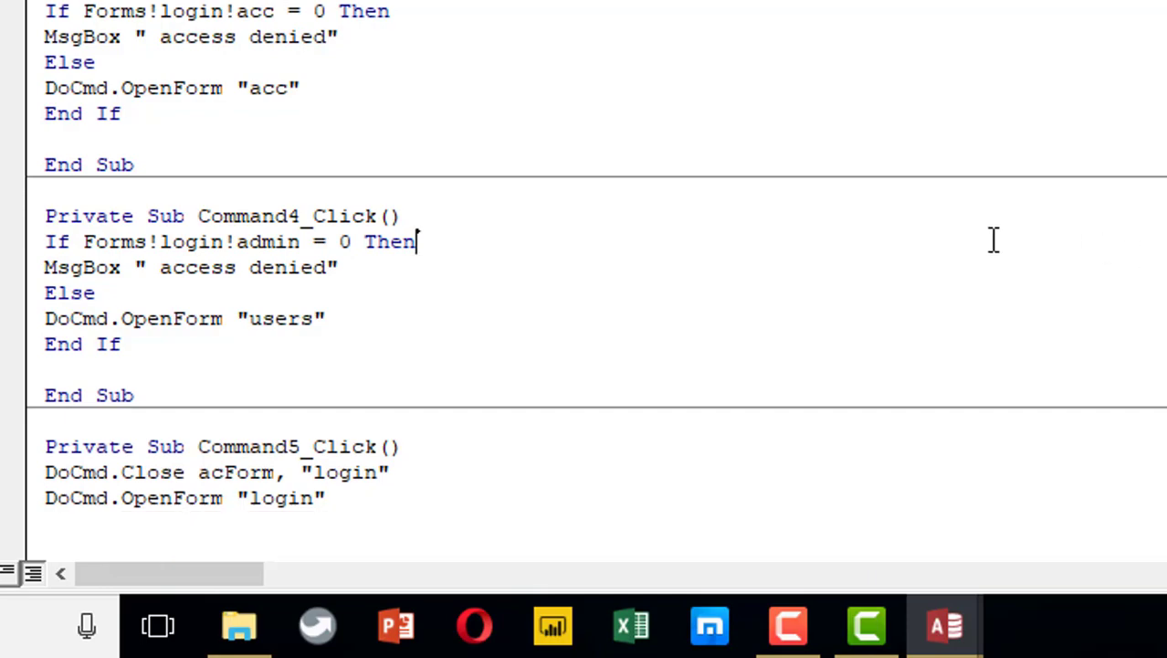
{"action": "key", "text": "alt+F11"}
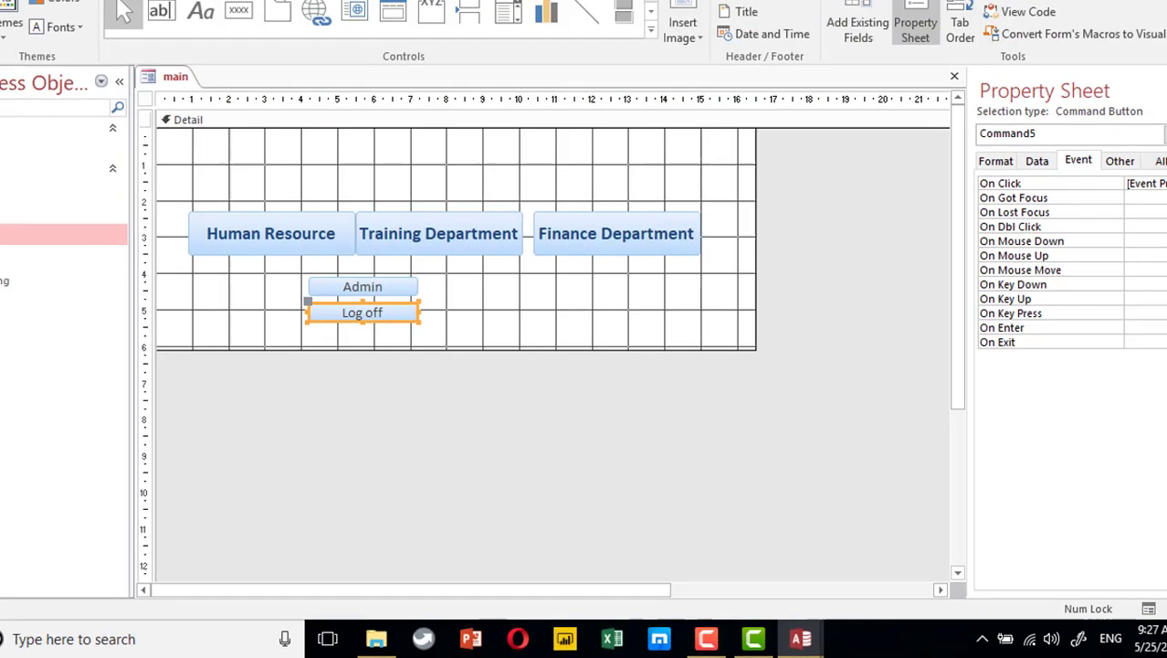
Run the main form and check Log off brings back the login window, moving it aside
{"action": "key", "text": "F5"}
{"action": "left_click", "coordinate": [344, 339]}
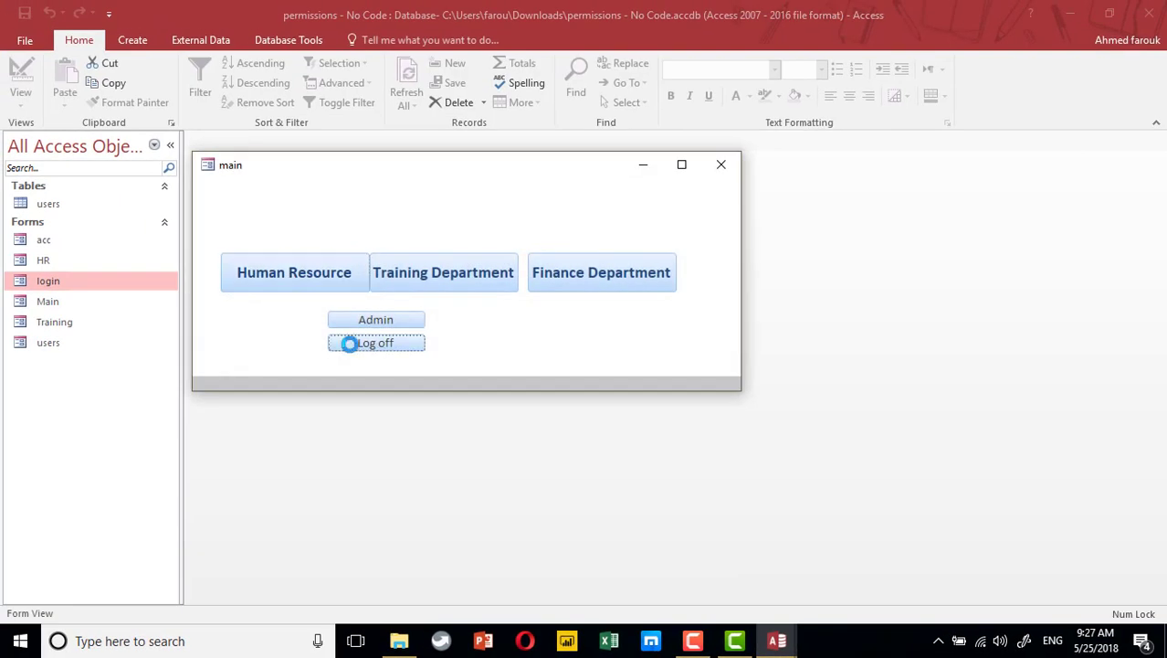
{"action": "left_click_drag", "start_coordinate": [471, 174], "coordinate": [587, 73]}
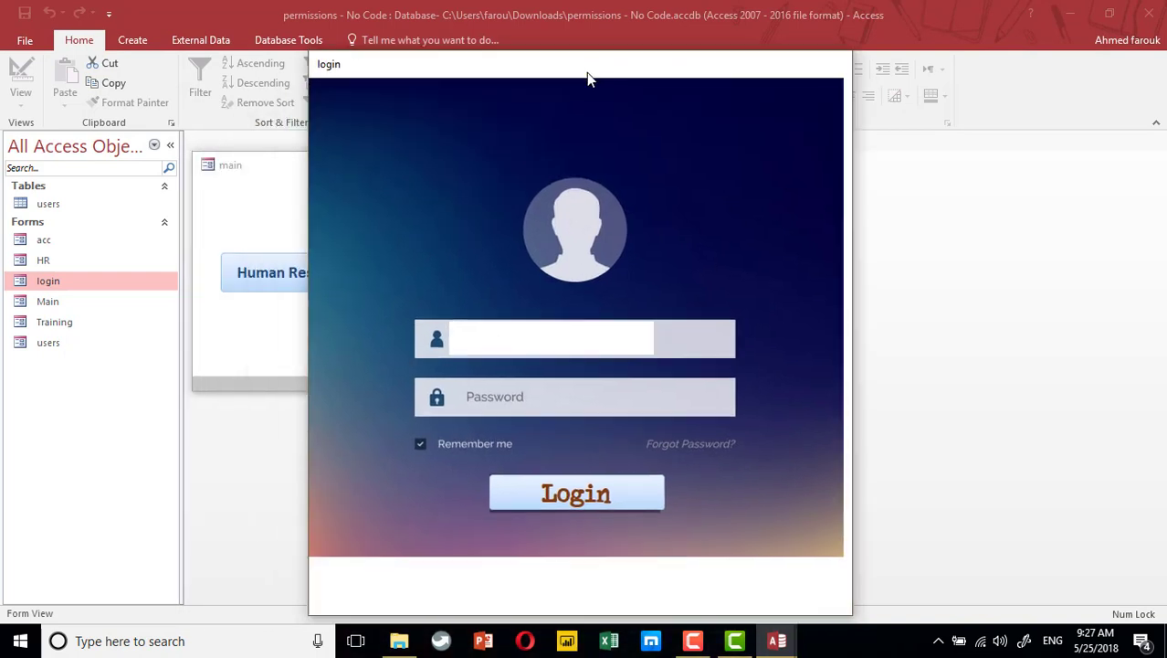